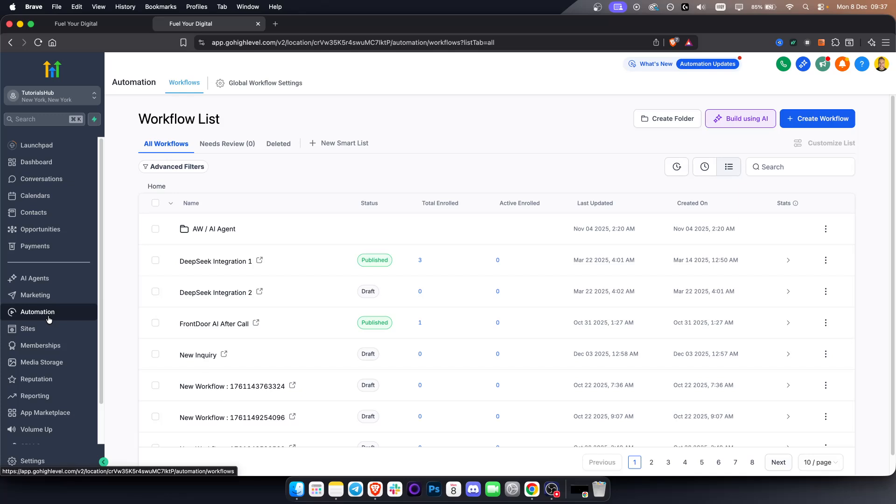
- Look at the options available for forms in the Sites section
click(36, 332)
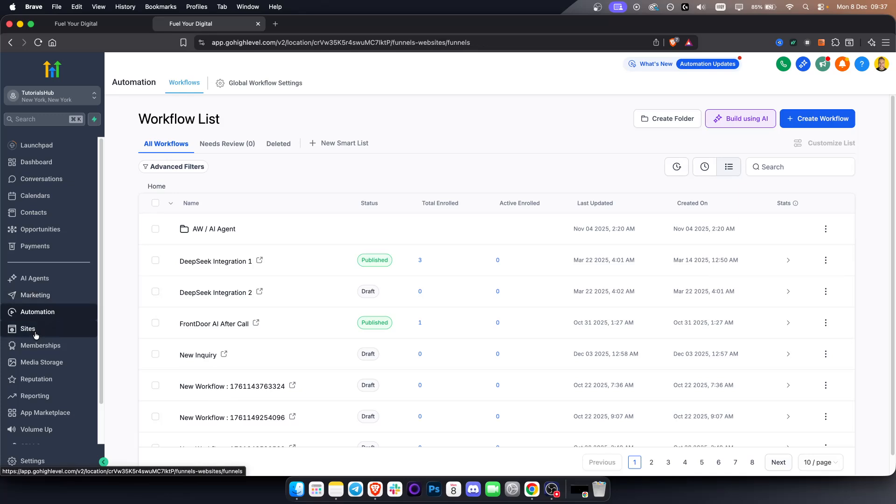
mouse_move(469, 88)
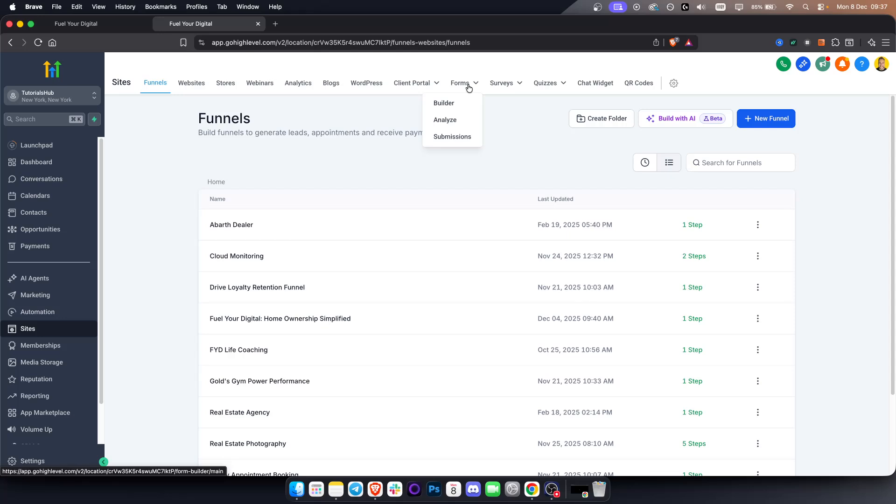
- Create a new automation workflow from scratch in the TutorialsHub sub-account
click(50, 313)
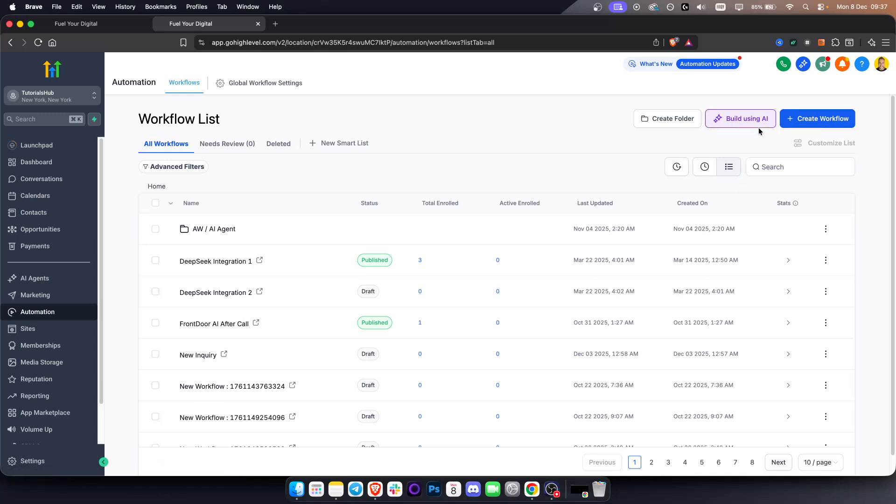
click(815, 127)
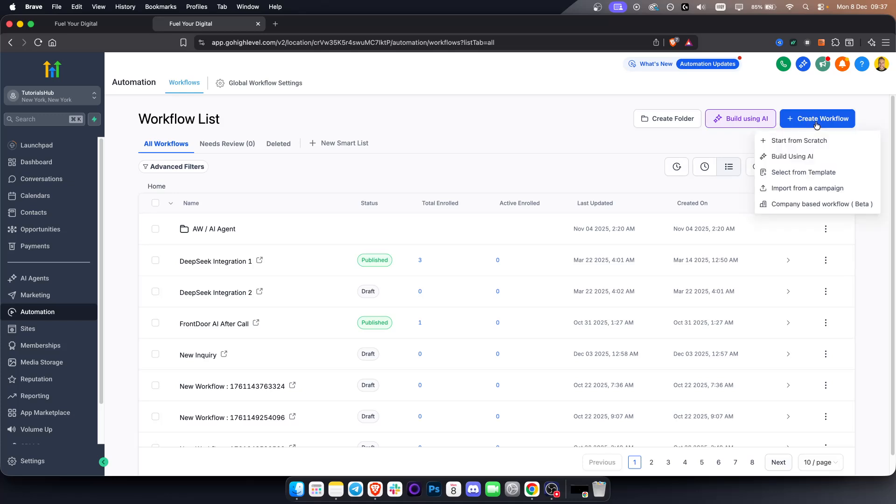
click(800, 140)
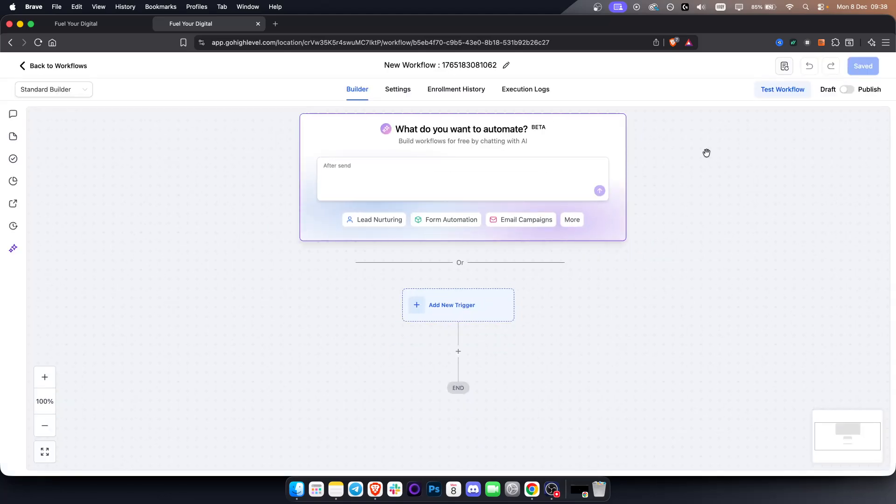
drag(706, 152, 705, 167)
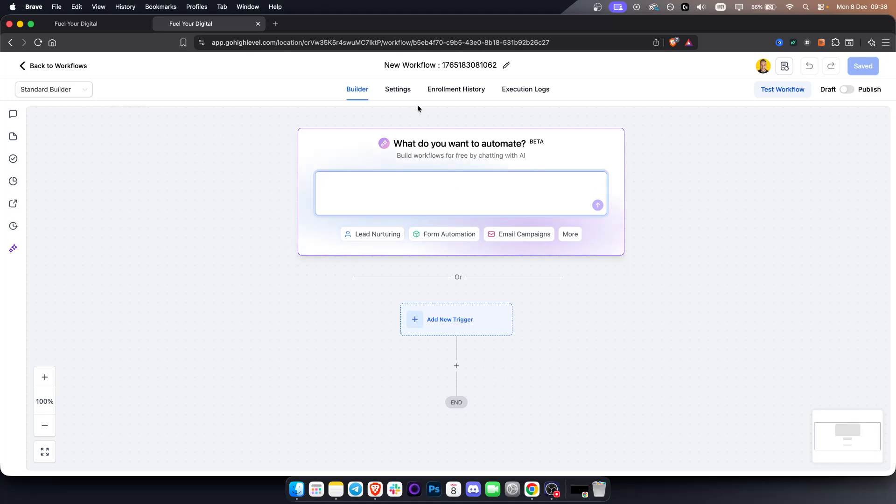
- Review the new workflow's contact and communication settings
click(398, 89)
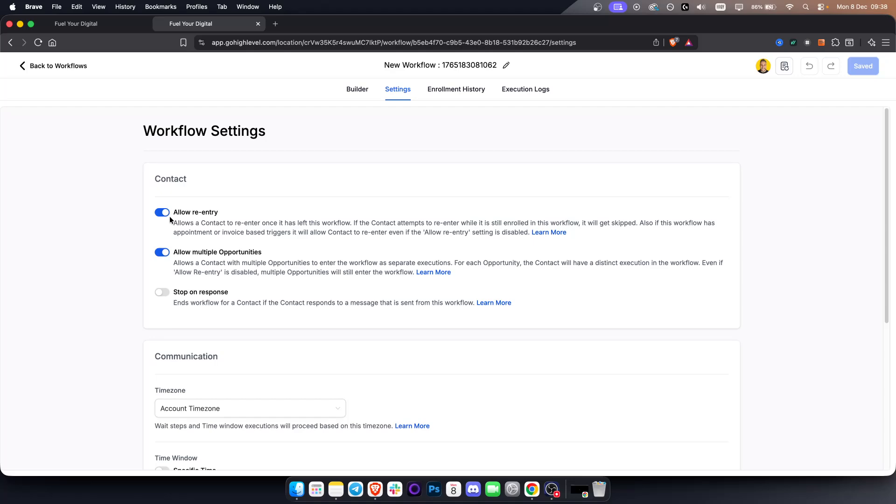
scroll(136, 195, down, 3)
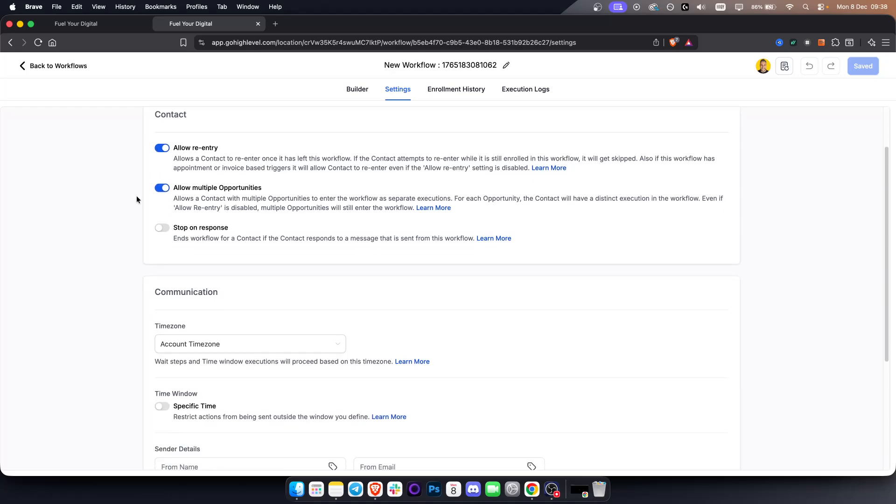
scroll(136, 196, down, 1)
scroll(137, 196, down, 3)
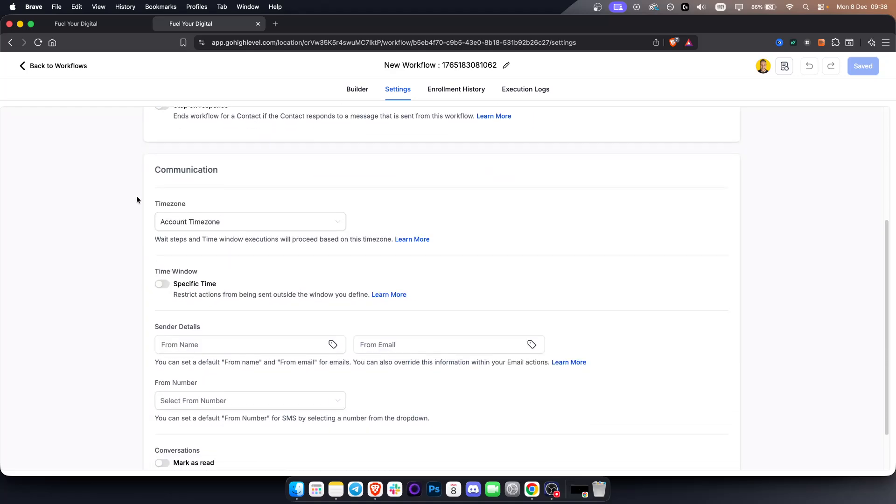
scroll(137, 195, up, 5)
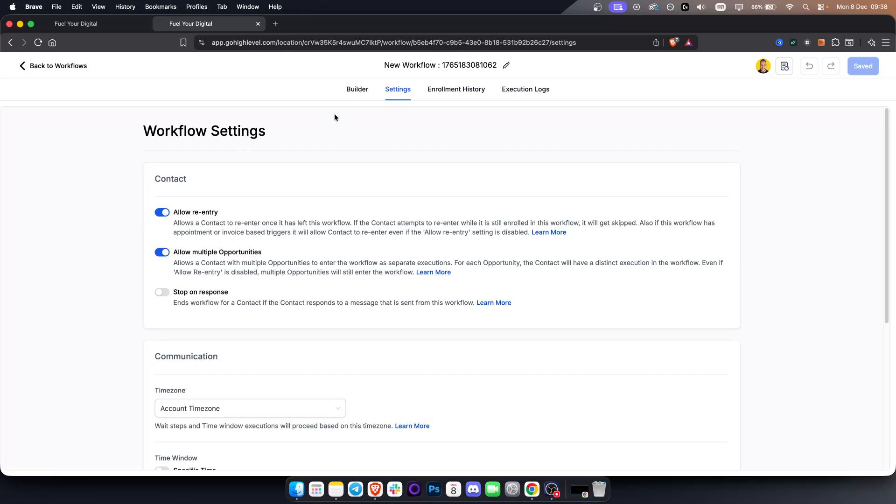
- View the workflow's enrollment history and execution logs, and return to the builder
click(438, 93)
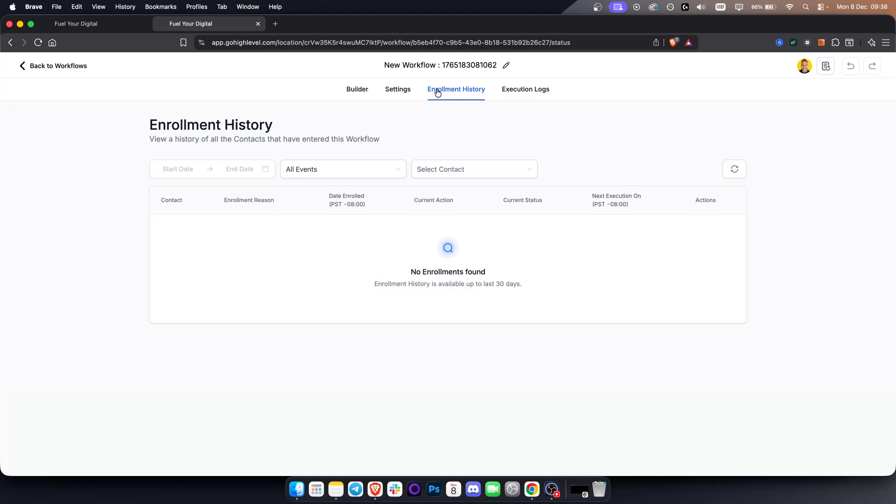
click(526, 89)
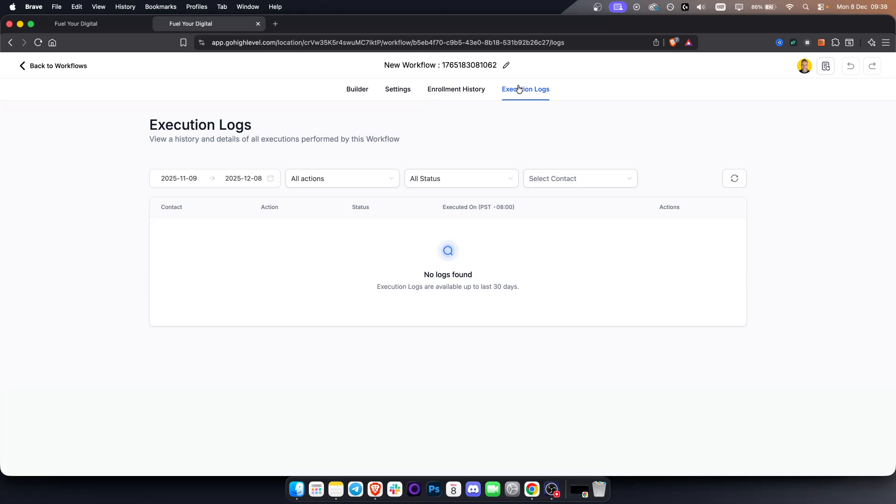
click(358, 89)
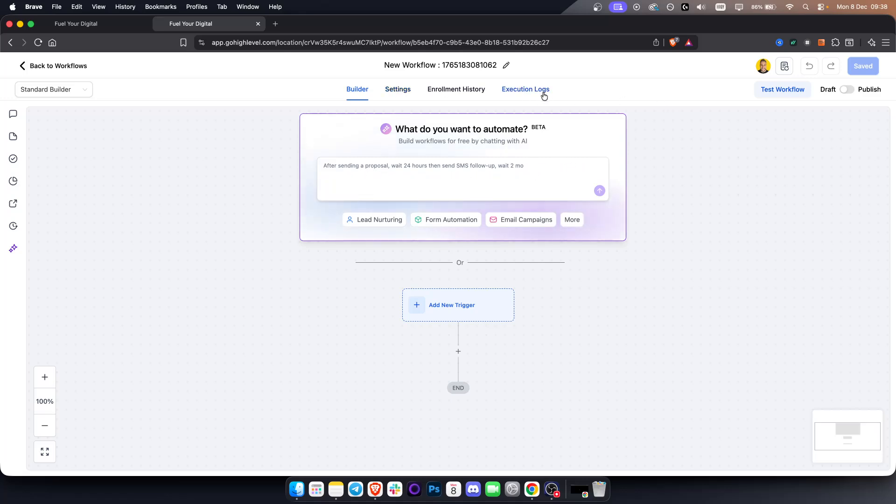
- Switch the workflow to the Advanced Builder and back to the Standard Builder
click(58, 95)
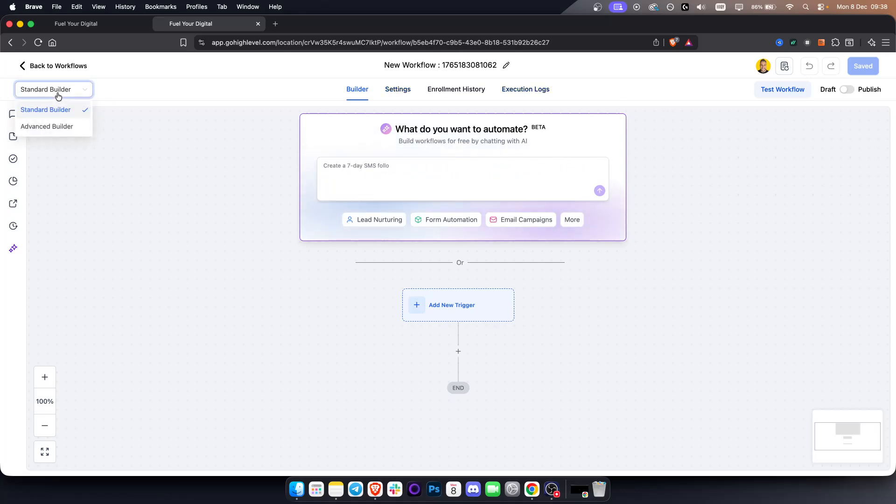
click(53, 127)
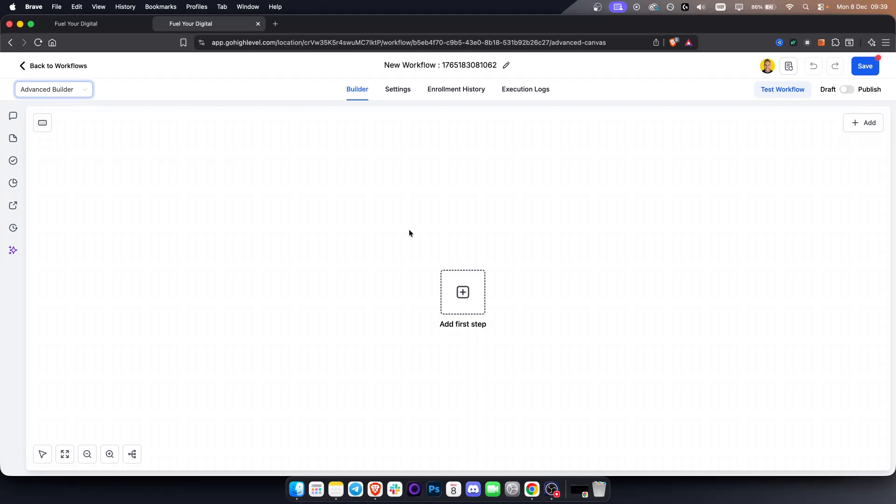
click(62, 90)
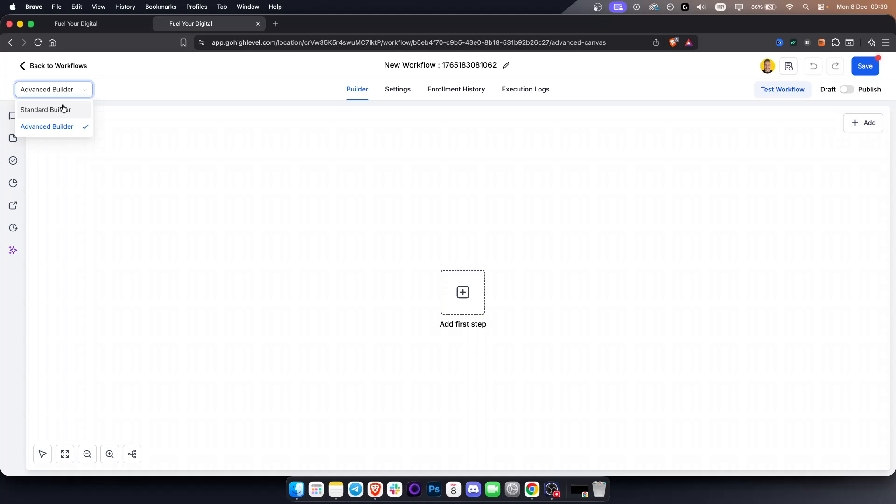
click(63, 109)
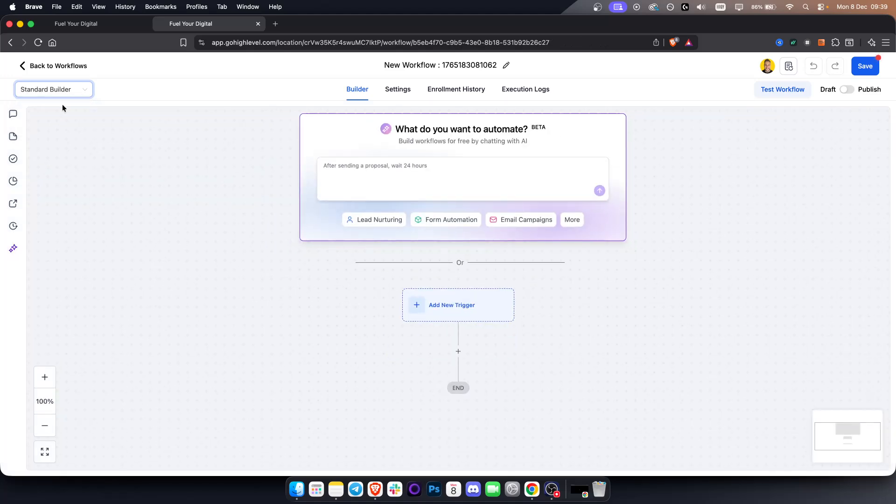
- Open the workflow notes and the sticky note colour choices for the new workflow
click(12, 116)
click(82, 202)
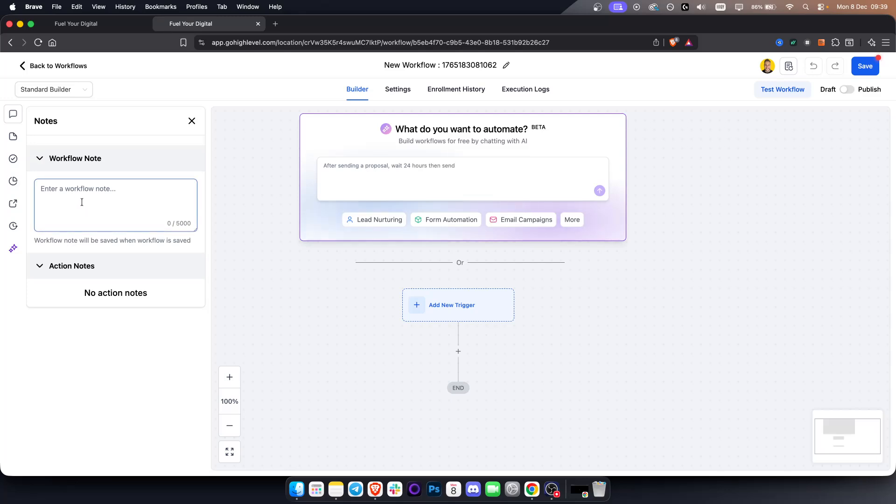
click(79, 200)
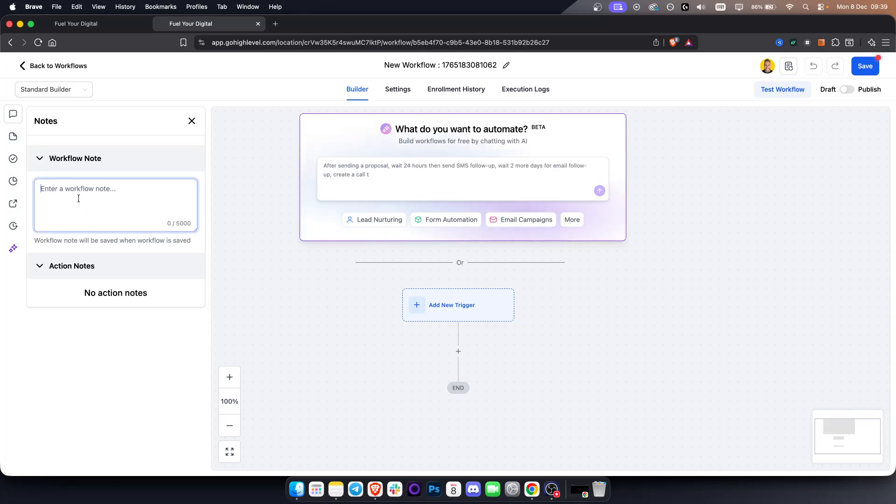
click(10, 140)
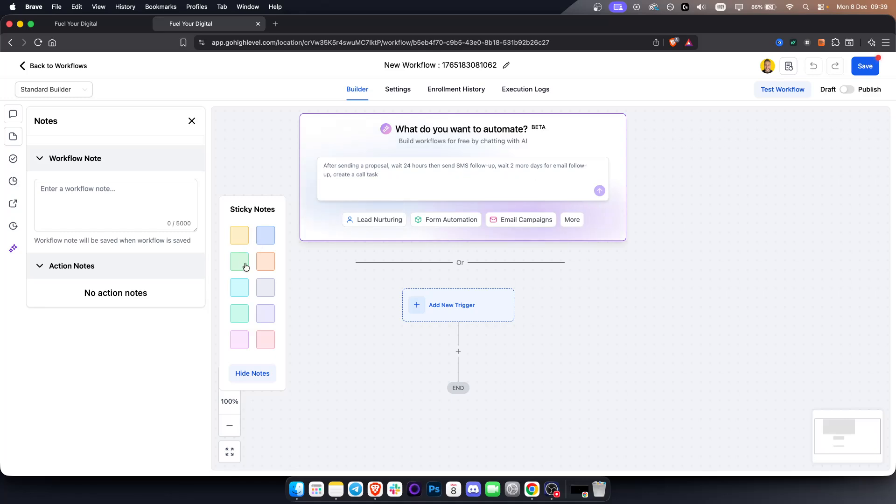
- Check the new workflow for errors, and show its Stats View with the workflow notes closed
click(15, 161)
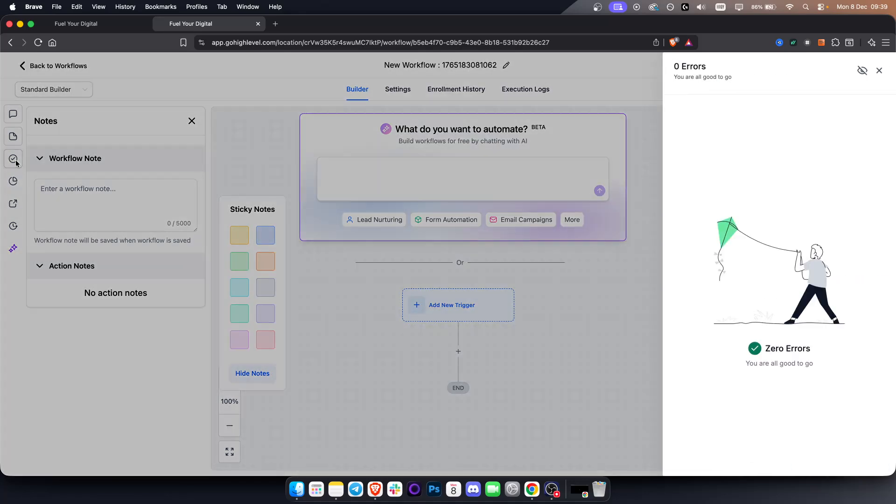
drag(706, 69, 636, 83)
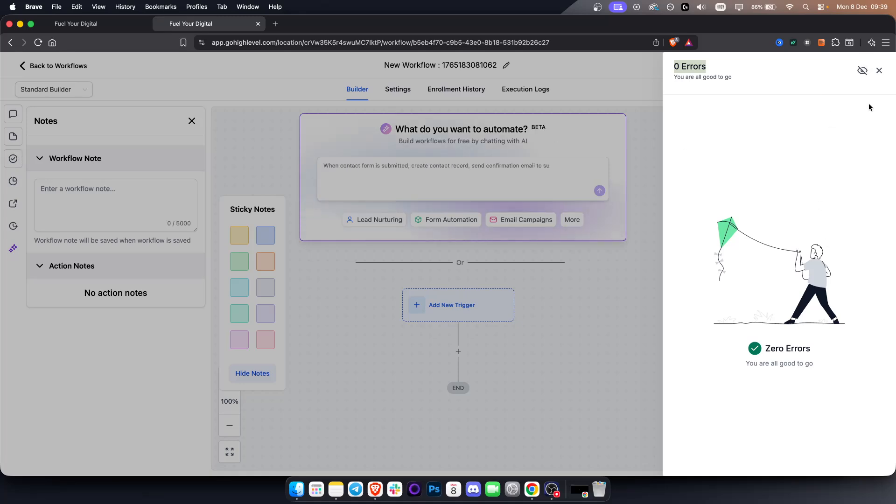
click(879, 71)
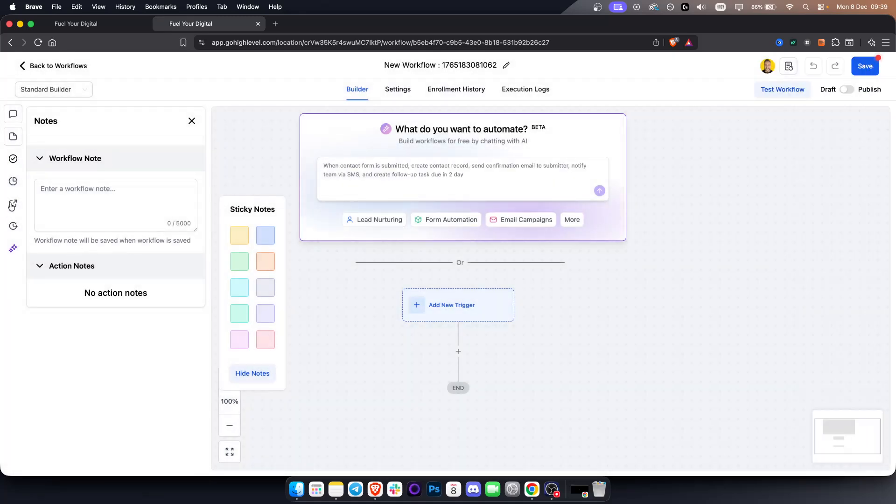
click(13, 181)
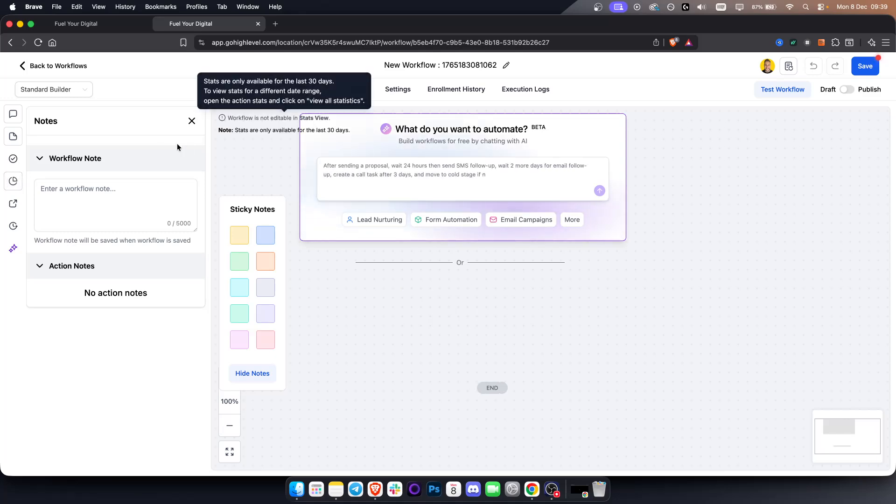
click(192, 122)
- Leave the new workflow without saving its changes, and switch to the Fuel Your Digital sub-account
click(46, 65)
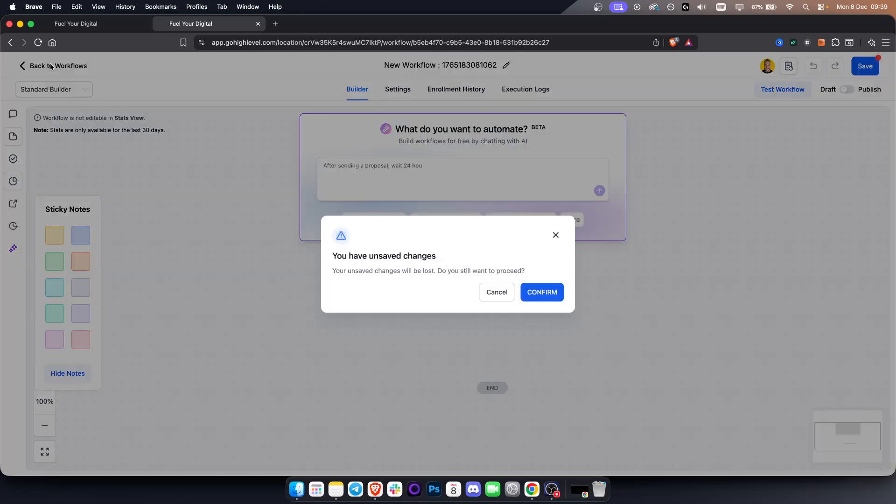
click(541, 289)
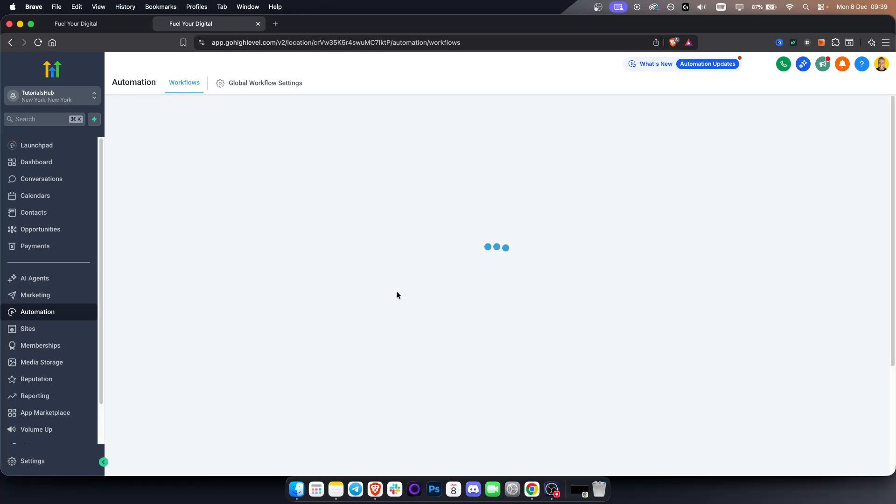
click(68, 101)
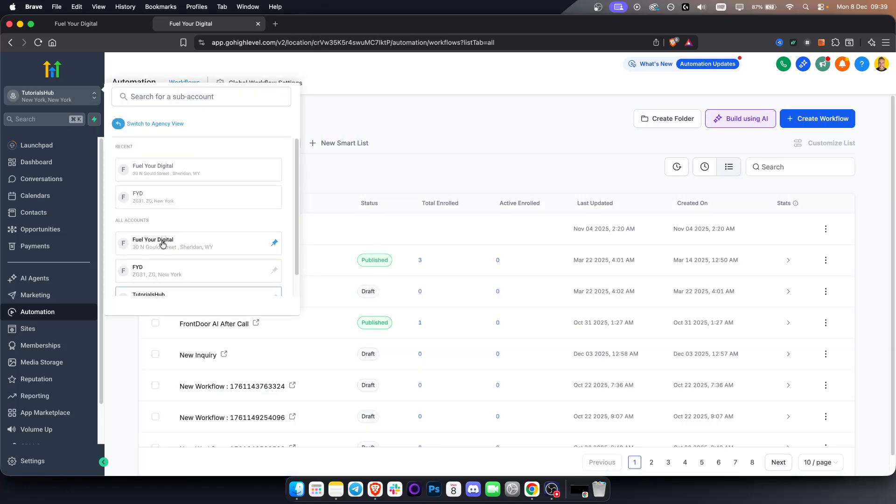
click(162, 242)
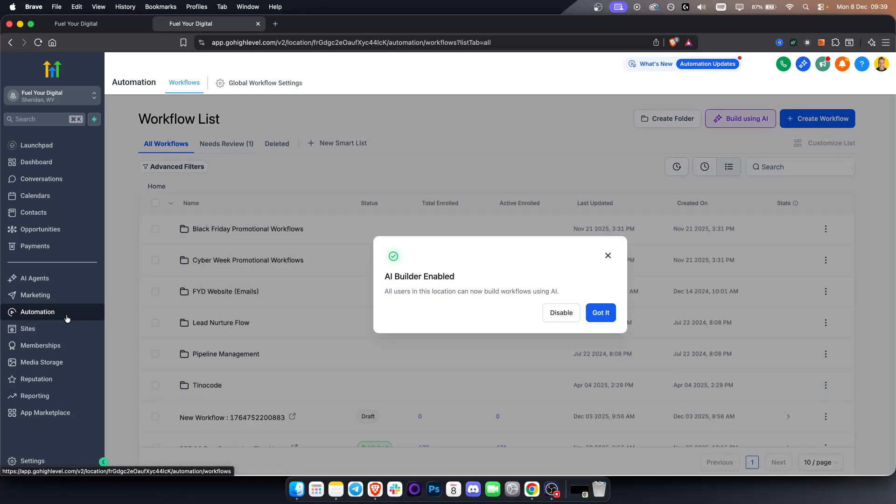
- Dismiss the AI Builder notice and open the Black Friday Promotion Emails (Existing Users) workflow from the Black Friday Promotional Workflows folder
click(607, 255)
click(216, 229)
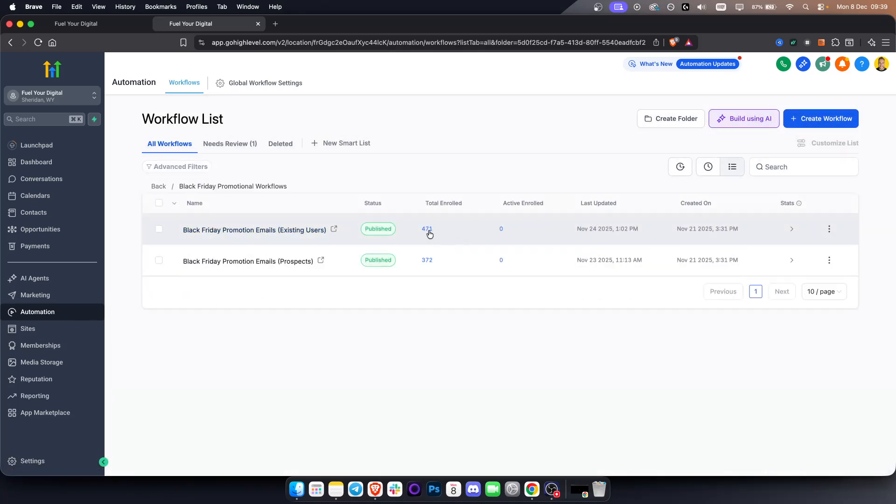
click(260, 230)
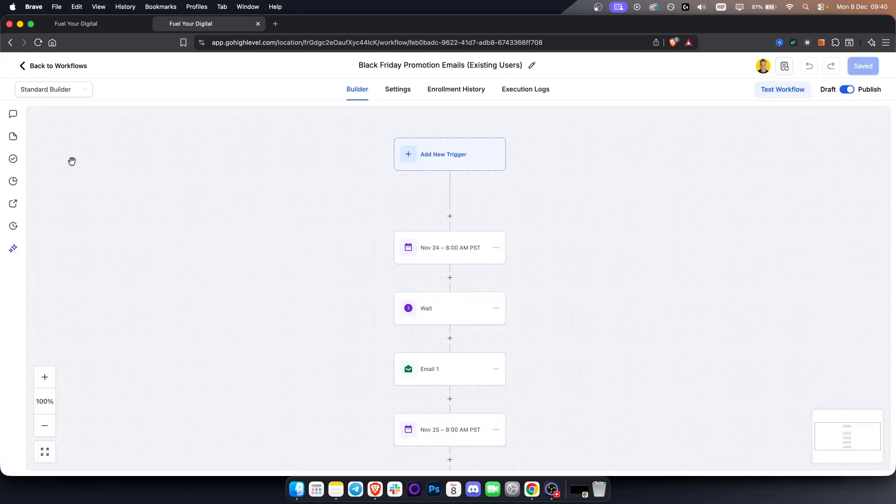
- Check the Black Friday workflow for errors, and examine its email statistics in Stats View
click(13, 160)
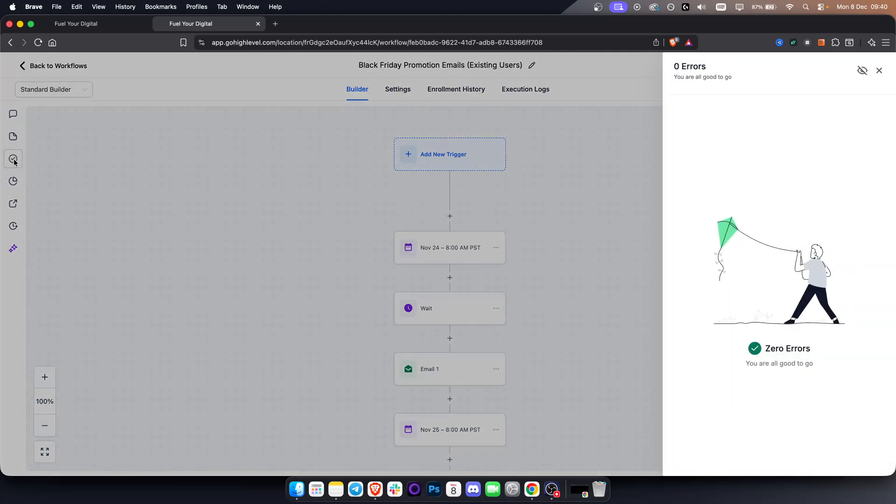
click(880, 71)
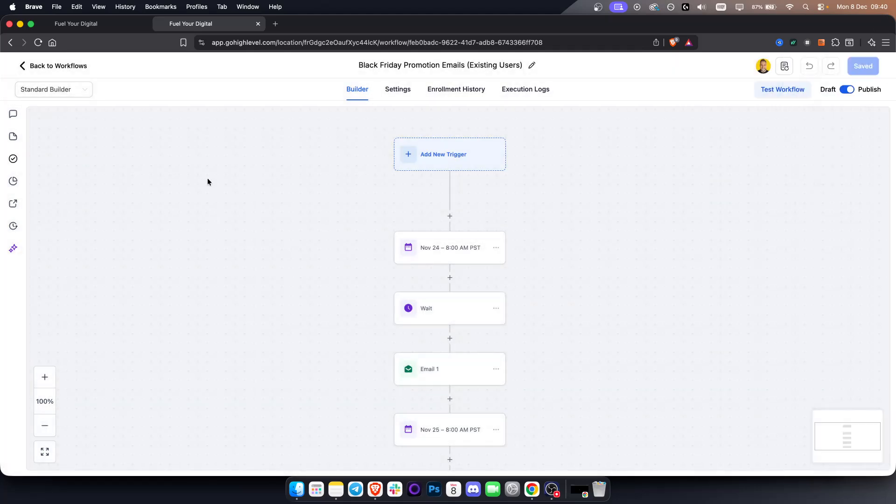
click(16, 187)
mouse_move(125, 132)
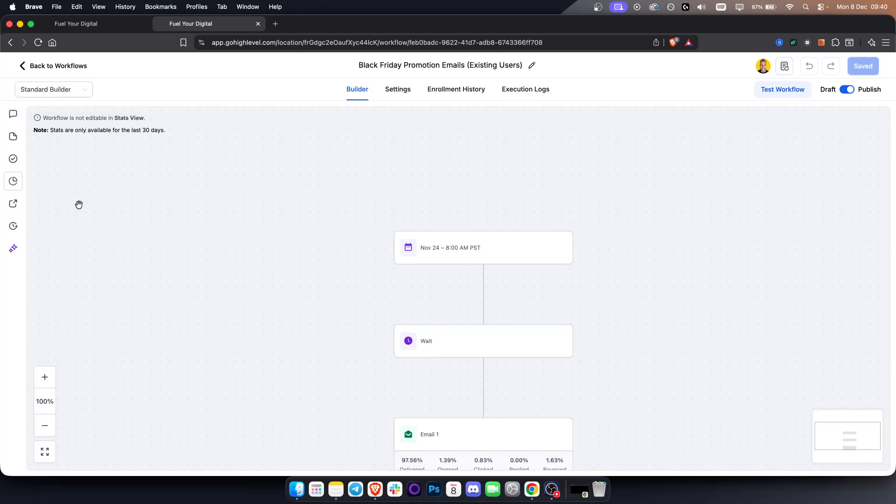
scroll(278, 363, down, 5)
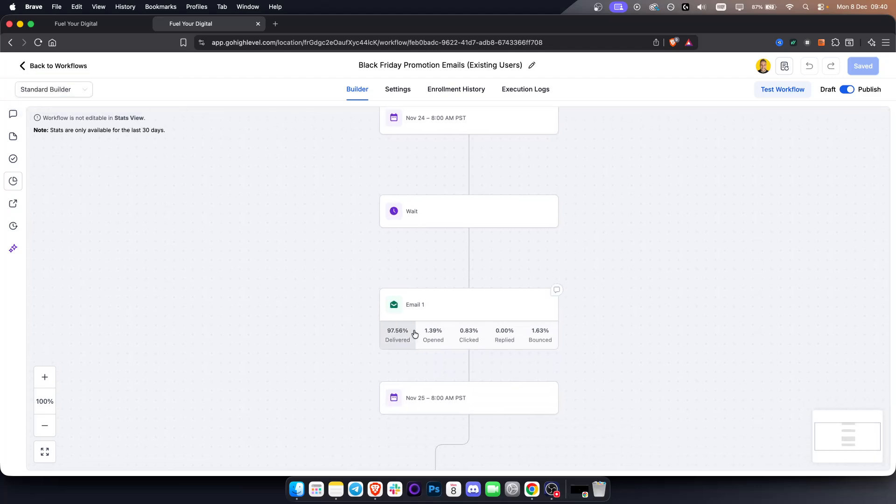
scroll(663, 343, down, 2)
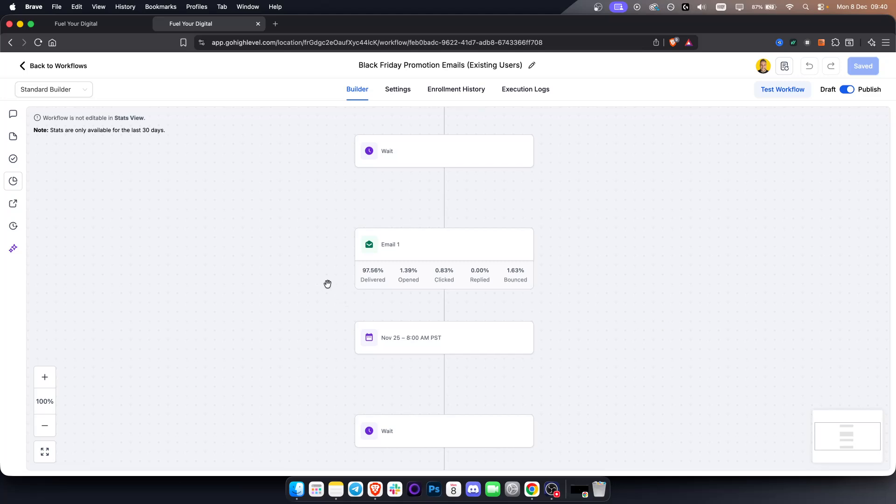
- Examine the statistics of the Black Friday workflow's emails from Email 1 through Email 3
scroll(621, 346, down, 3)
scroll(620, 346, down, 10)
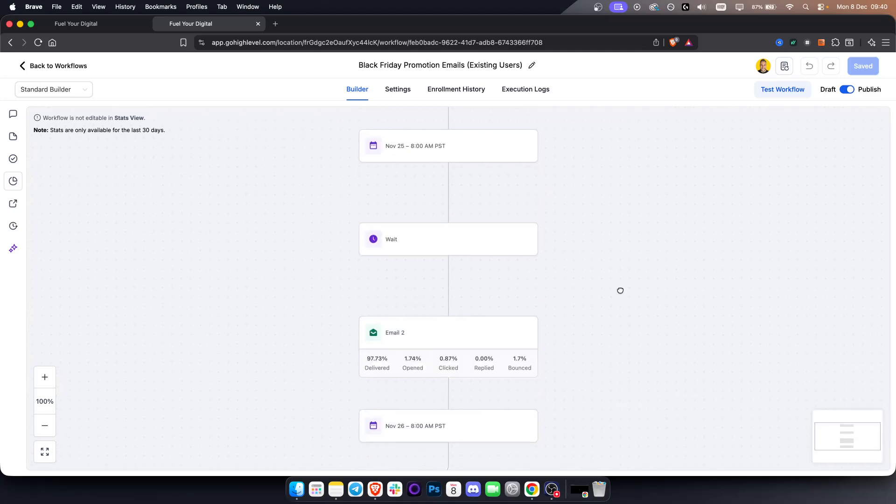
scroll(655, 354, down, 5)
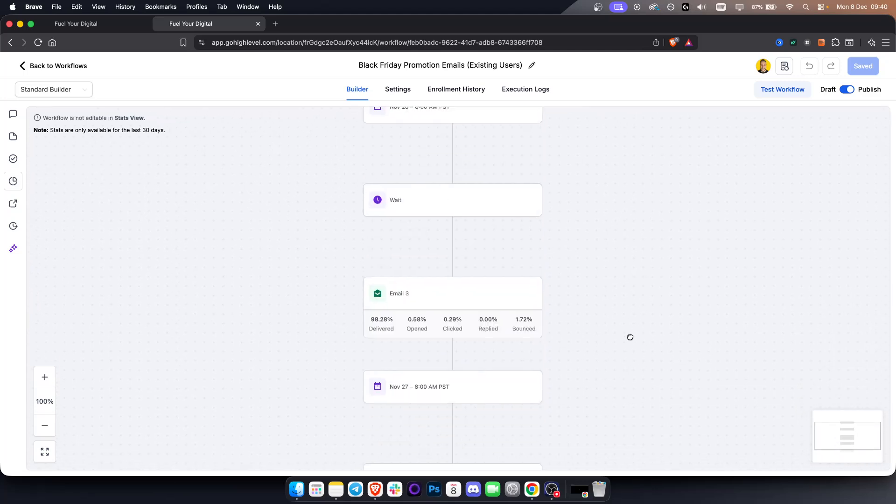
scroll(615, 340, down, 1)
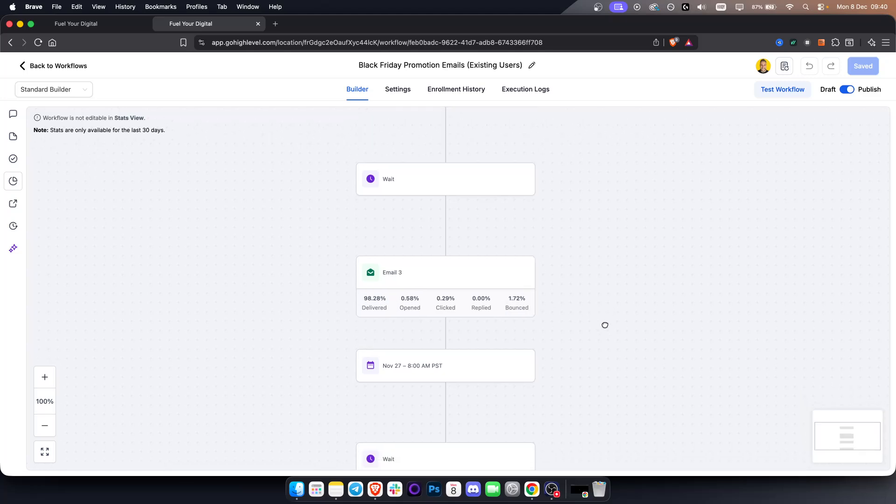
- Switch to the Cyber Week Promotion Emails (Existing Users) workflow with the Workflow Switcher and view its Email 1 statistics
click(12, 205)
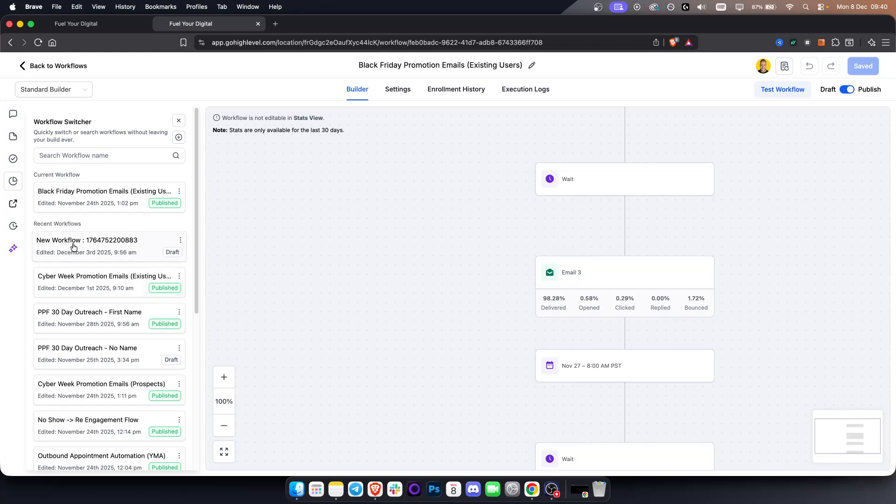
click(103, 285)
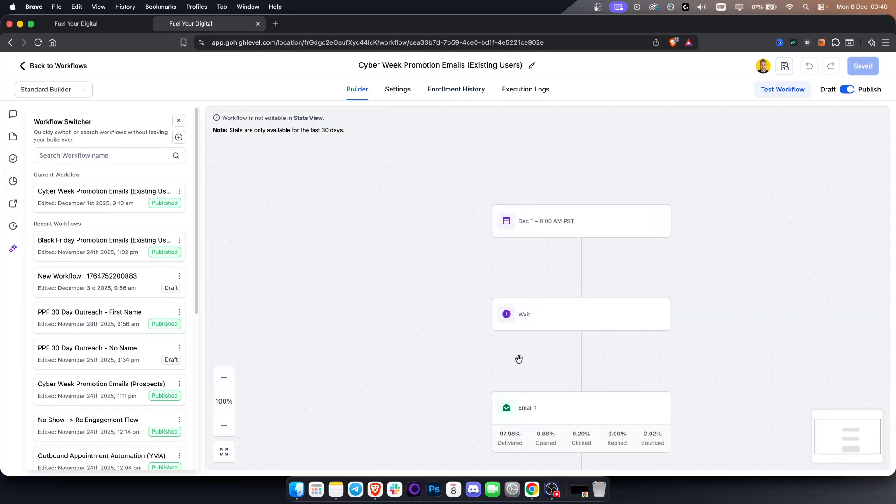
drag(450, 359, 377, 289)
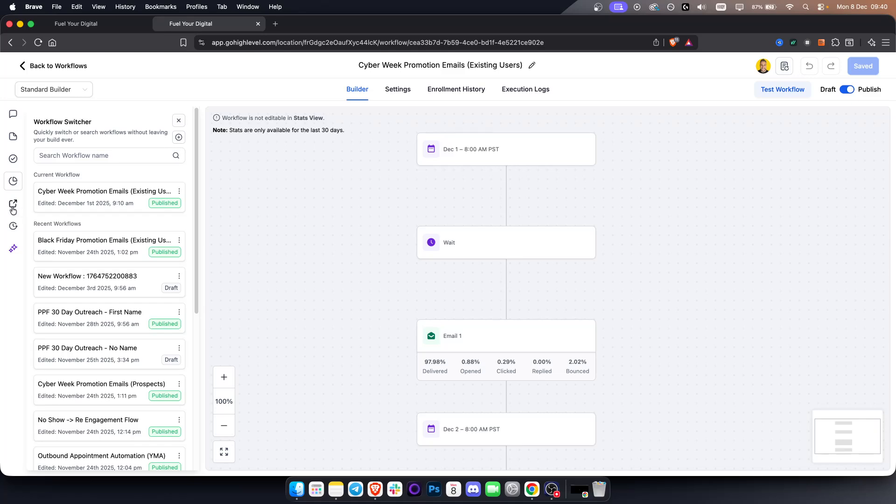
- View the Cyber Week workflow's version history, and leave only the Workflow AI assistant open beside the builder
click(13, 227)
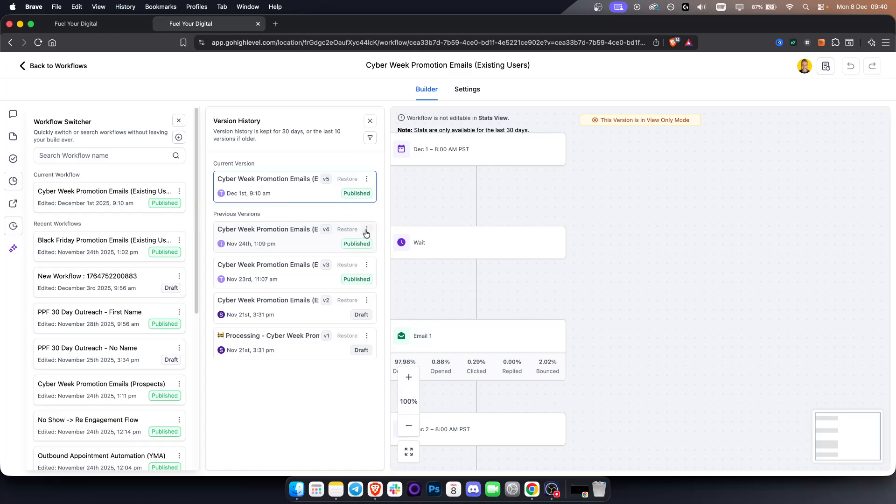
click(14, 254)
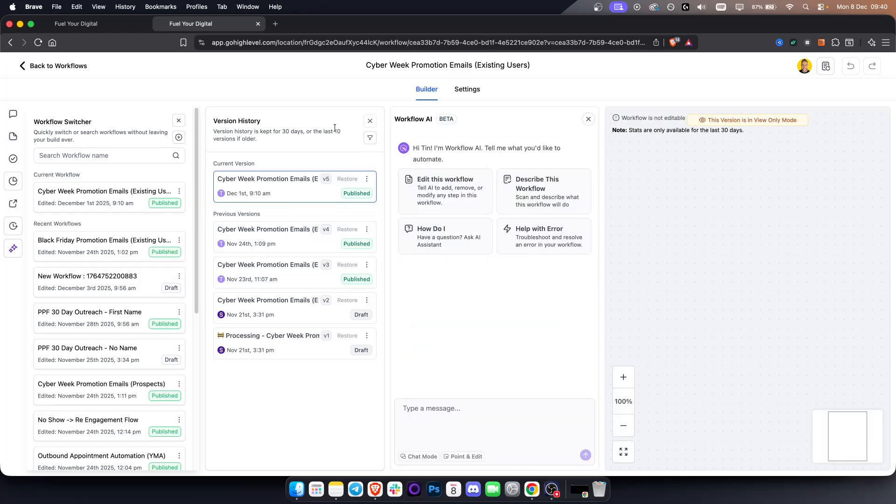
click(370, 121)
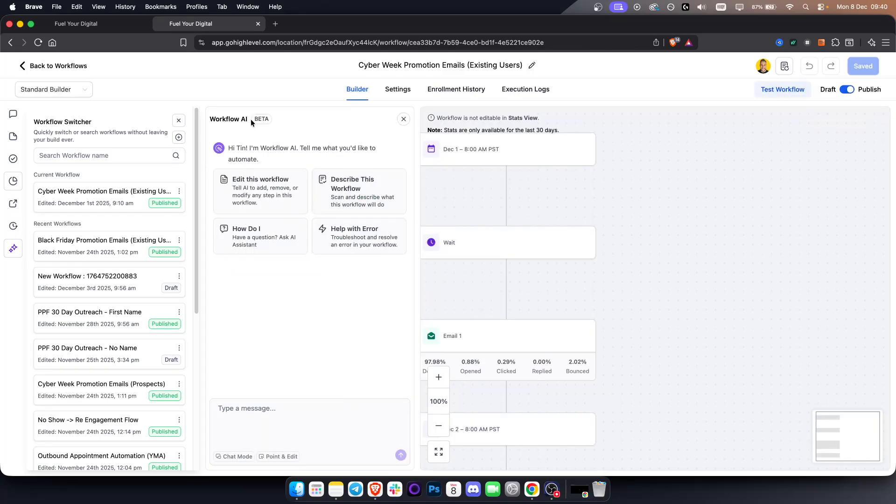
click(183, 124)
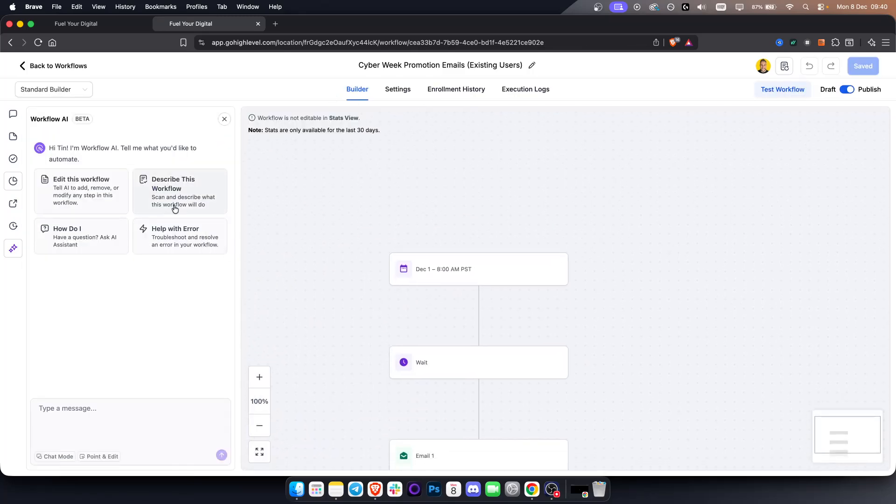
- Try Workflow AI's Edit this workflow and Help with Error prompts, and view the Dec 1 and Wait action settings
click(77, 196)
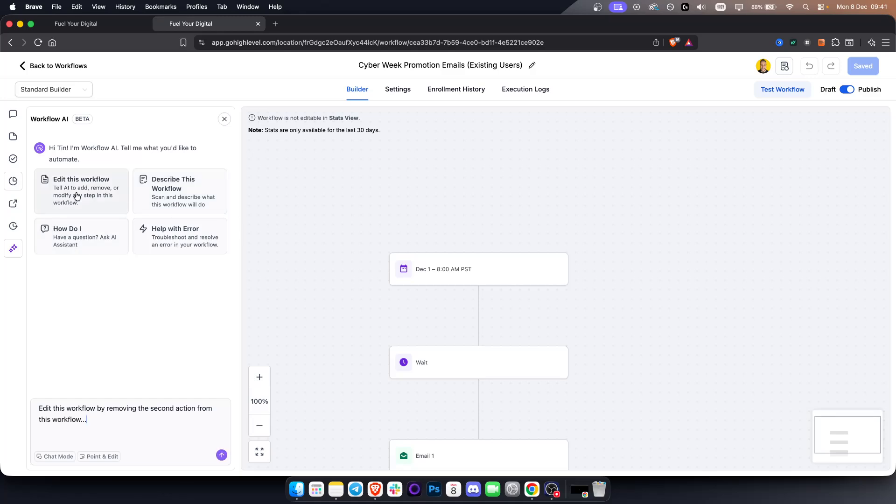
click(465, 278)
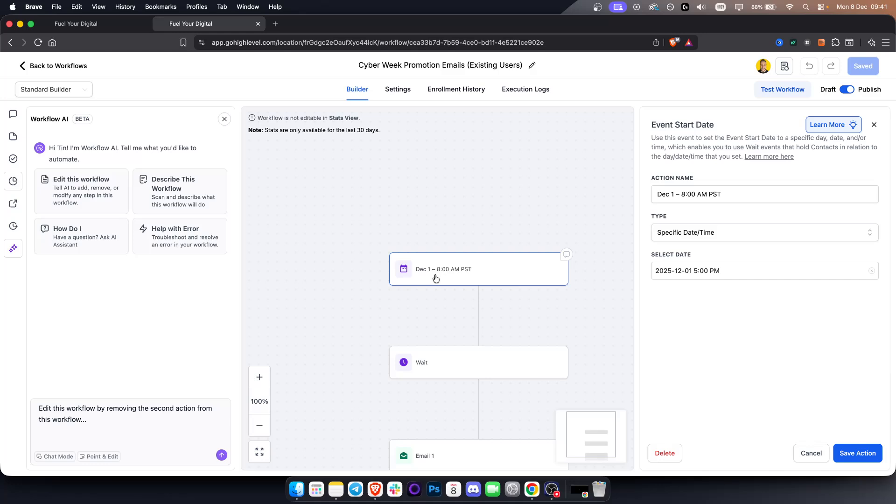
click(166, 242)
click(450, 376)
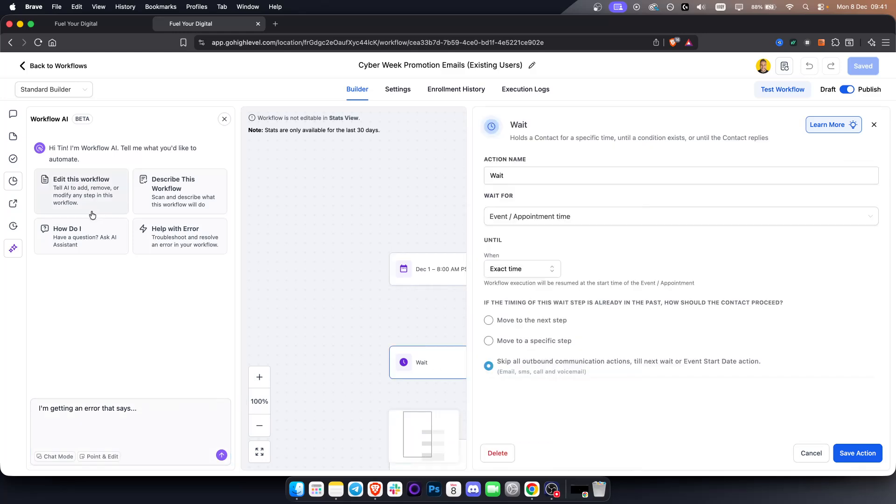
- Load Workflow AI's Edit this workflow suggestions into the message box, and save the Wait action with its existing settings
click(98, 196)
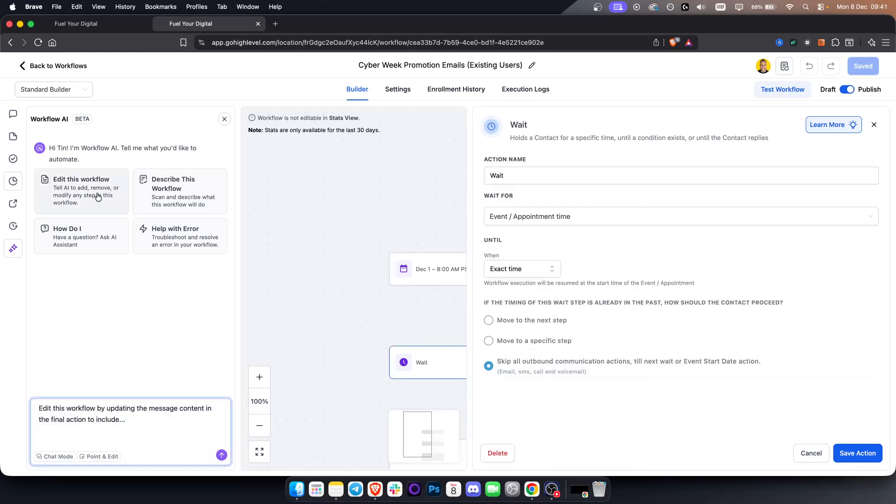
click(858, 454)
click(74, 187)
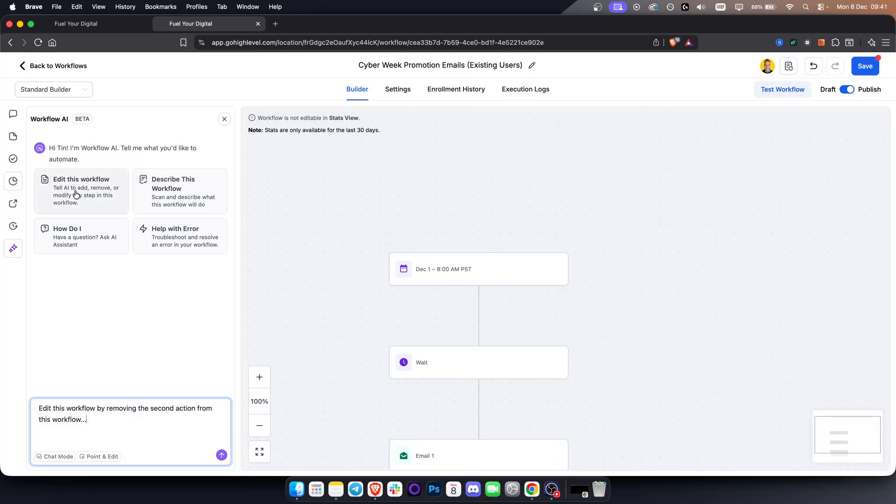
- Turn on Point & Edit in Workflow AI with the Wait action open, and close the action settings and the assistant
click(476, 351)
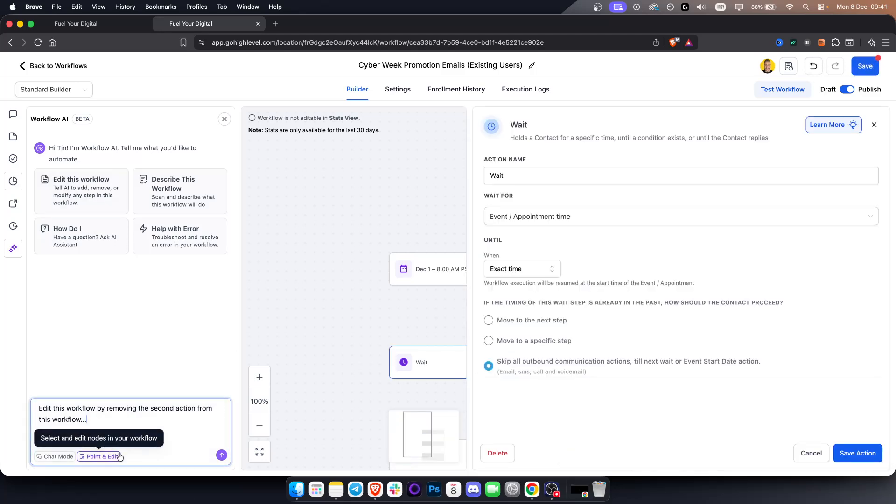
click(106, 461)
click(105, 459)
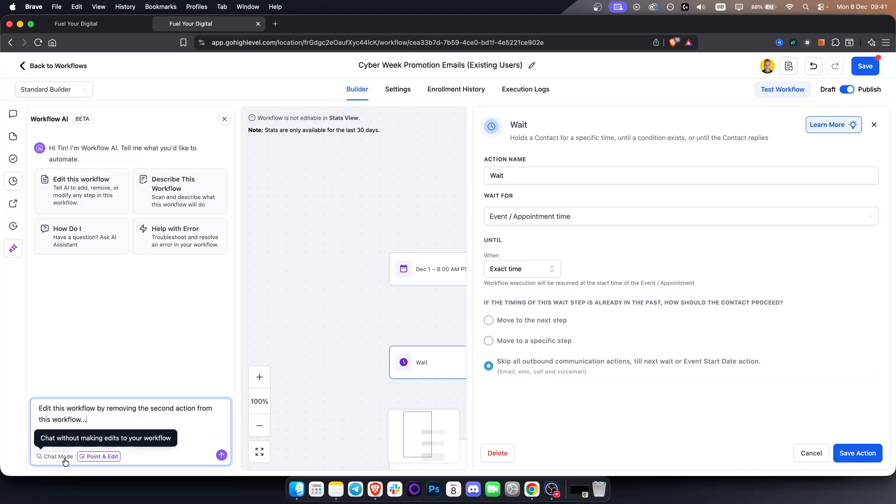
click(874, 124)
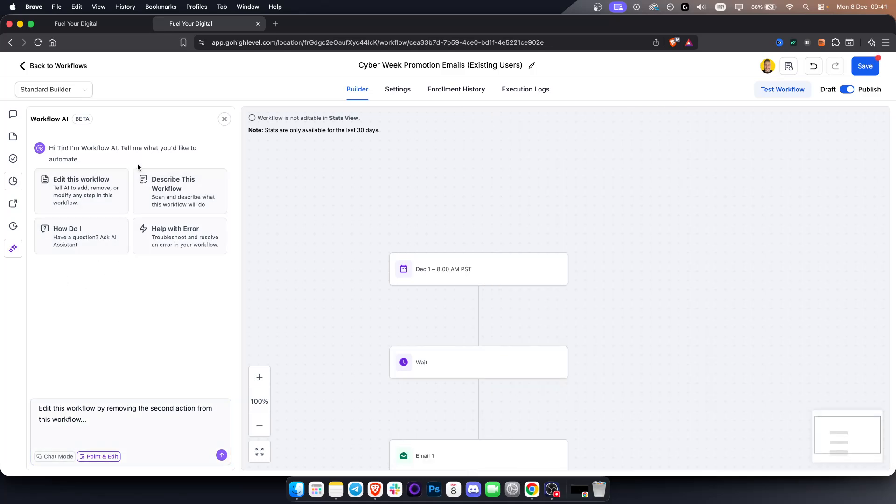
click(225, 120)
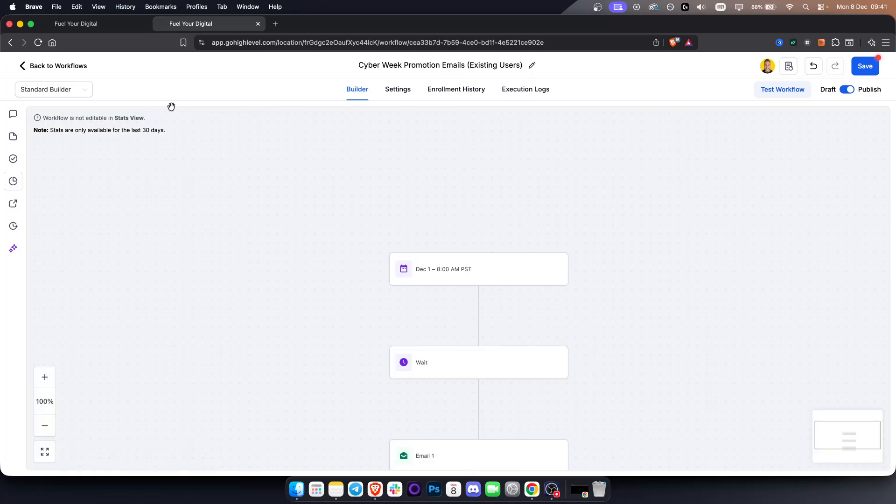
- Leave the Cyber Week workflow without saving its changes, and switch to the TutorialsHub sub-account
click(60, 70)
click(551, 292)
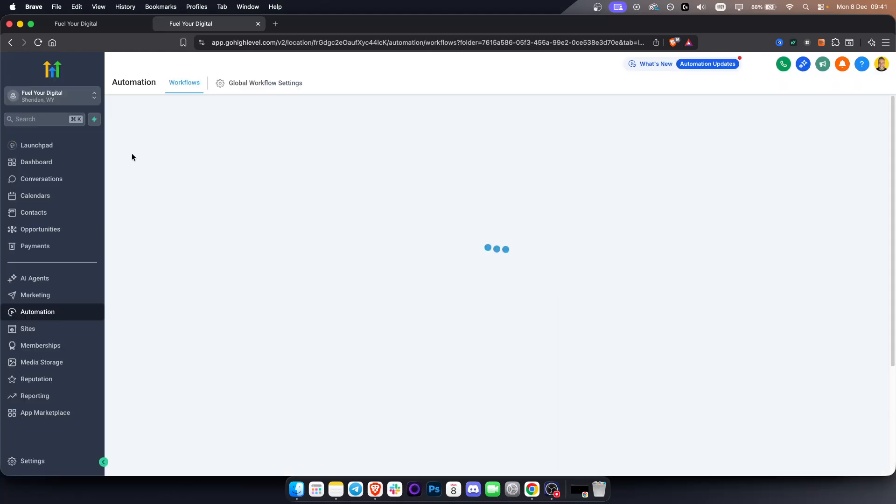
click(65, 95)
scroll(156, 210, down, 1)
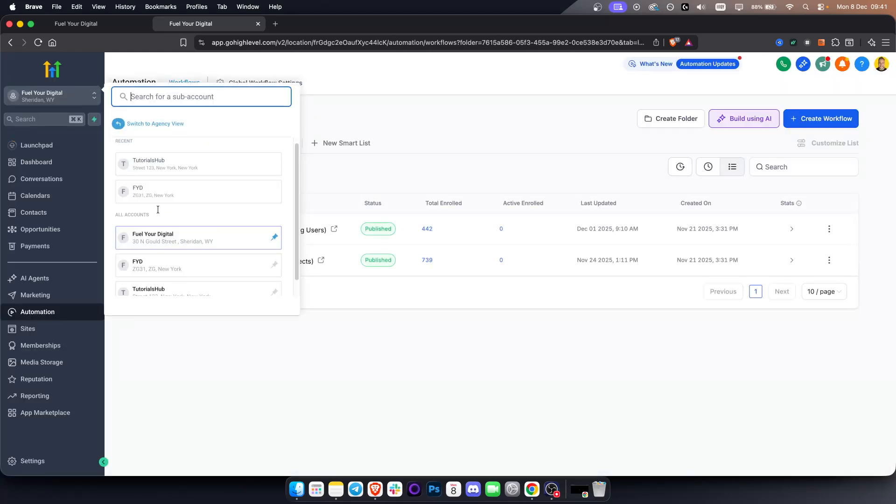
click(160, 292)
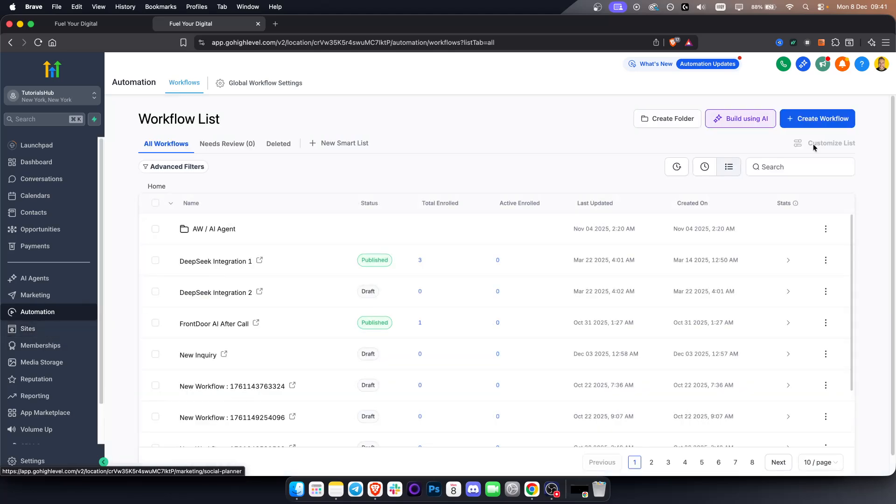
- View the options for creating a workflow, and open the Forms builder list of Sites in a new browser tab
click(833, 119)
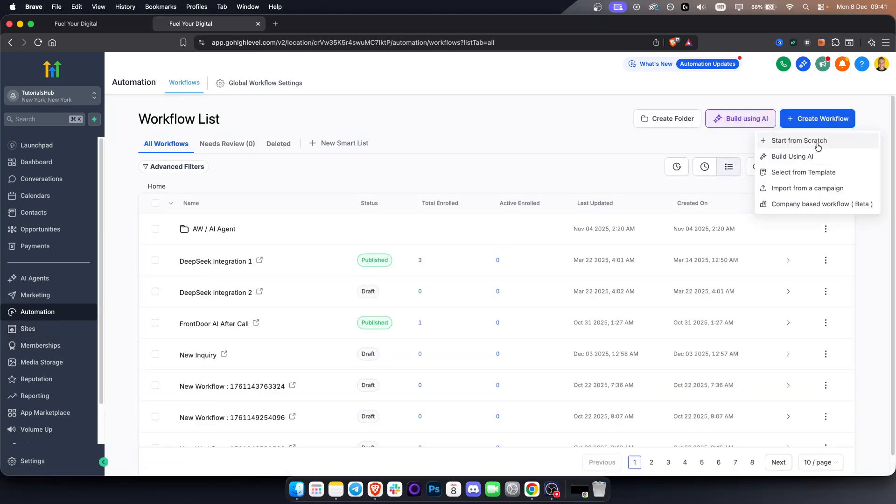
click(423, 121)
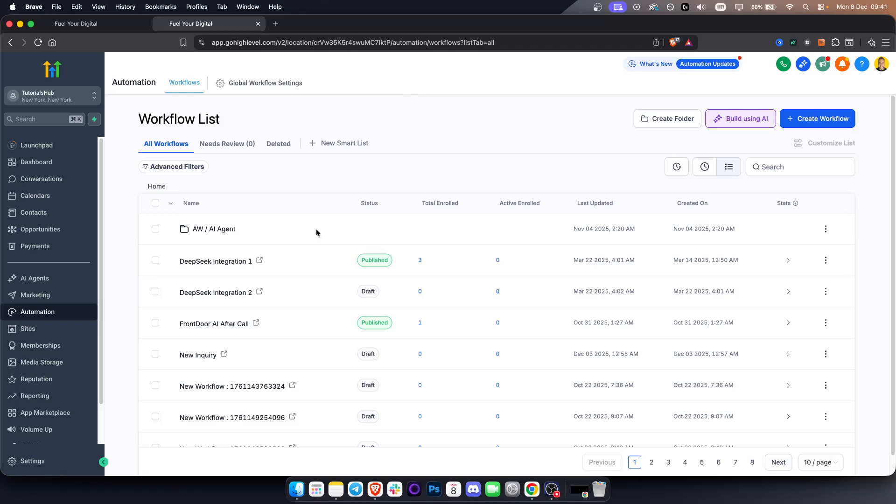
super+click(32, 330)
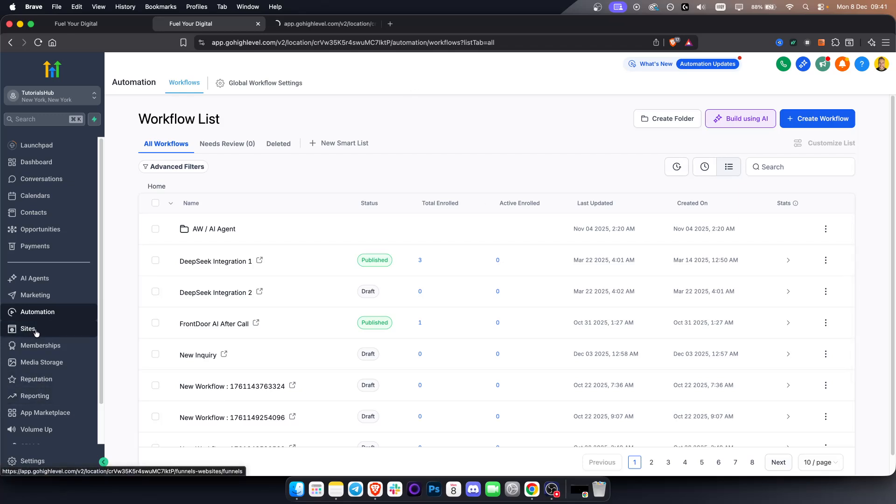
click(330, 25)
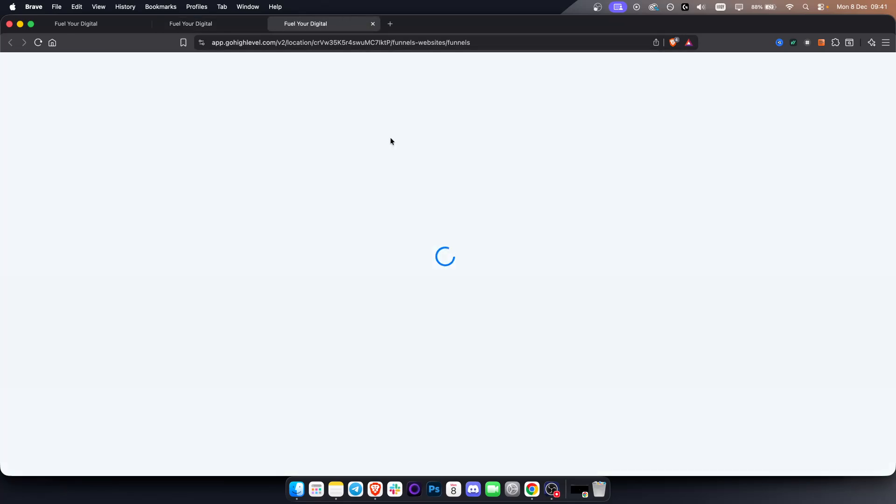
mouse_move(471, 86)
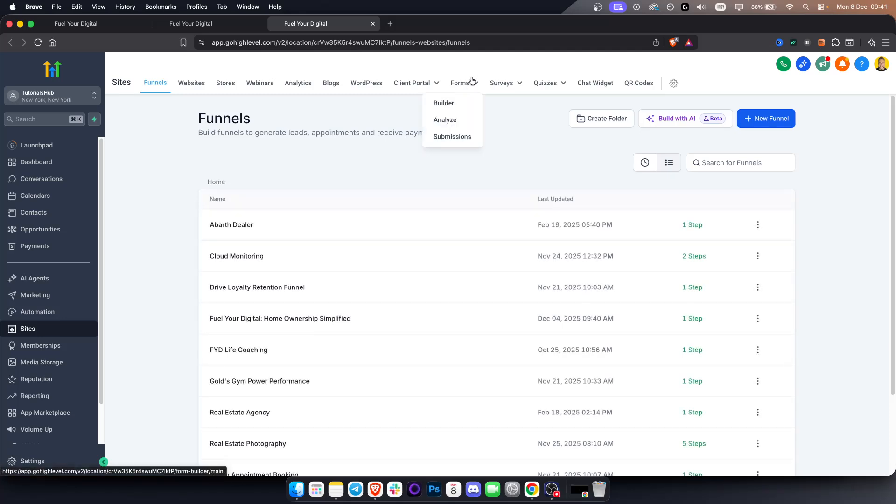
click(467, 83)
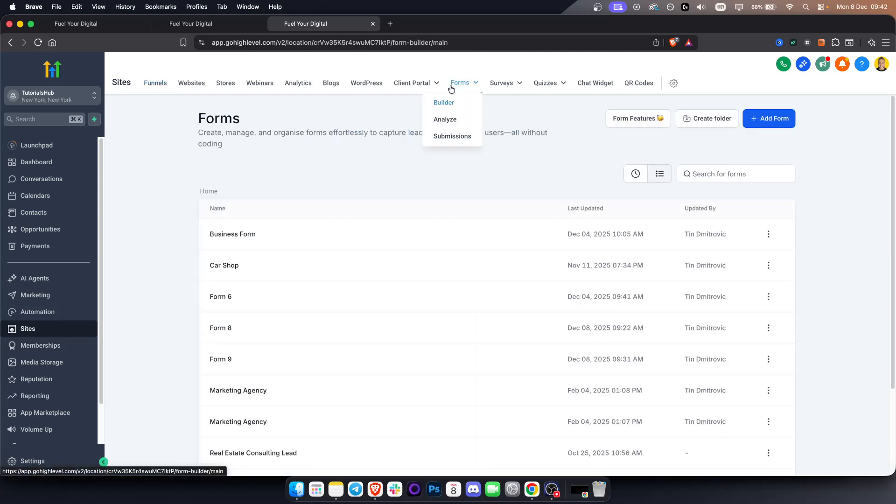
- Create a new form from scratch and name it Tutorial Form
click(782, 122)
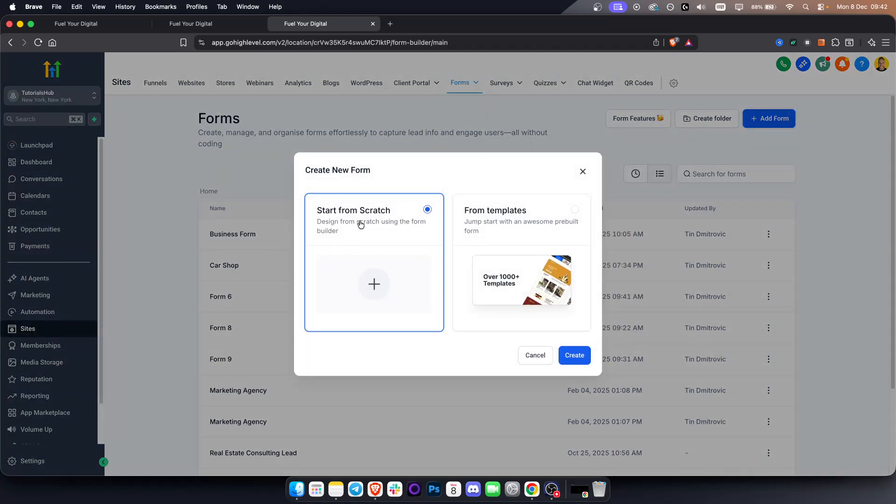
click(566, 357)
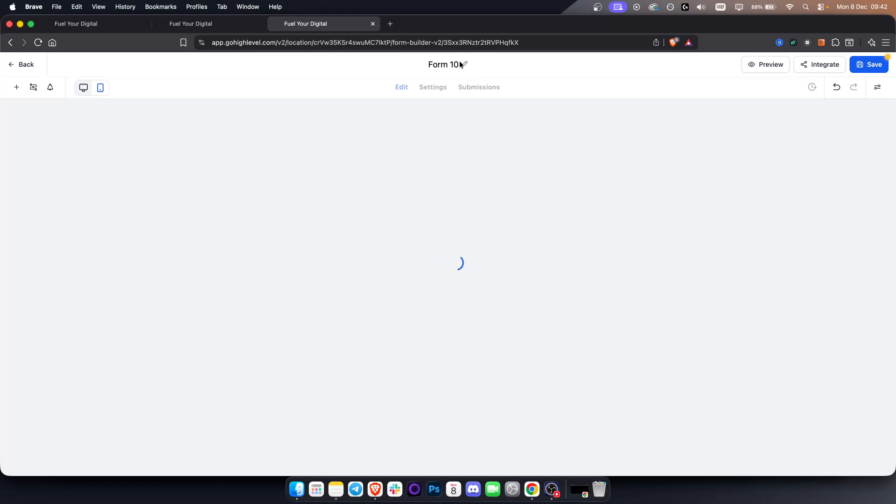
triple_click(460, 64)
text(T)
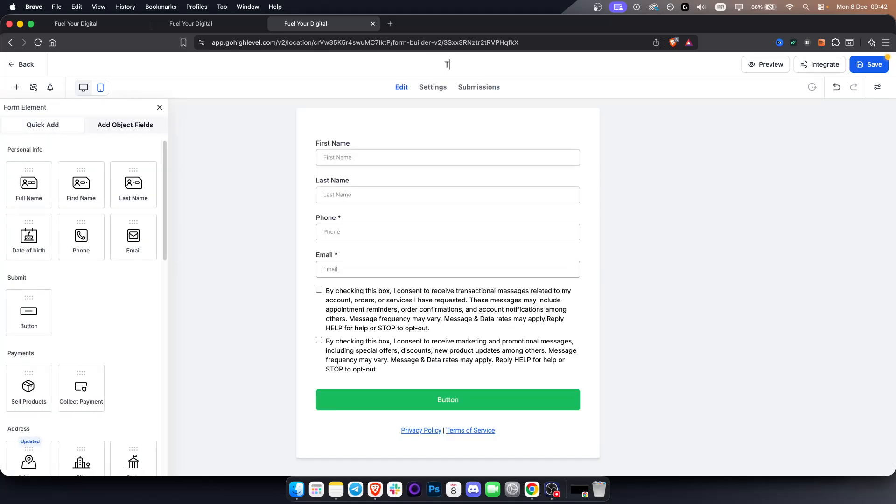
text(utorial Form)
- Review the form's First Name, Last Name, Phone and Email fields, save the form and return to the forms list
click(414, 154)
click(392, 198)
click(368, 233)
click(361, 276)
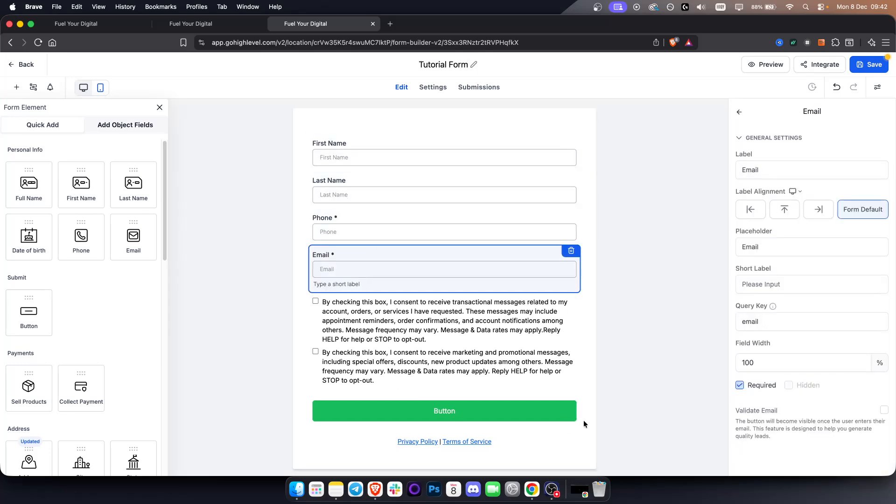
click(881, 68)
click(17, 69)
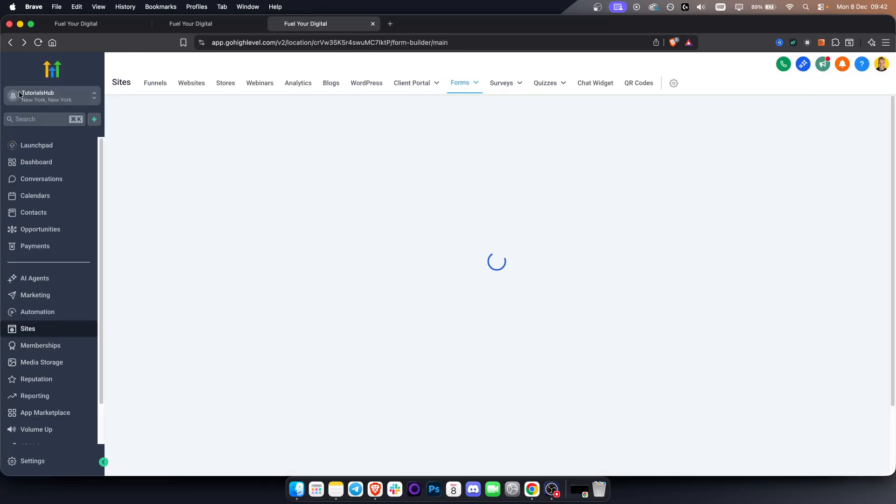
- Start a new workflow from scratch in Automation and choose Form Submitted as its trigger
click(47, 317)
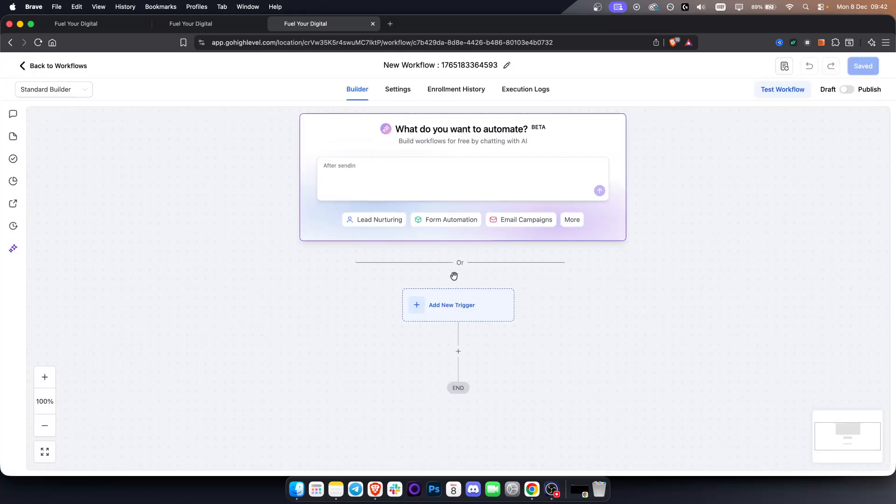
click(462, 311)
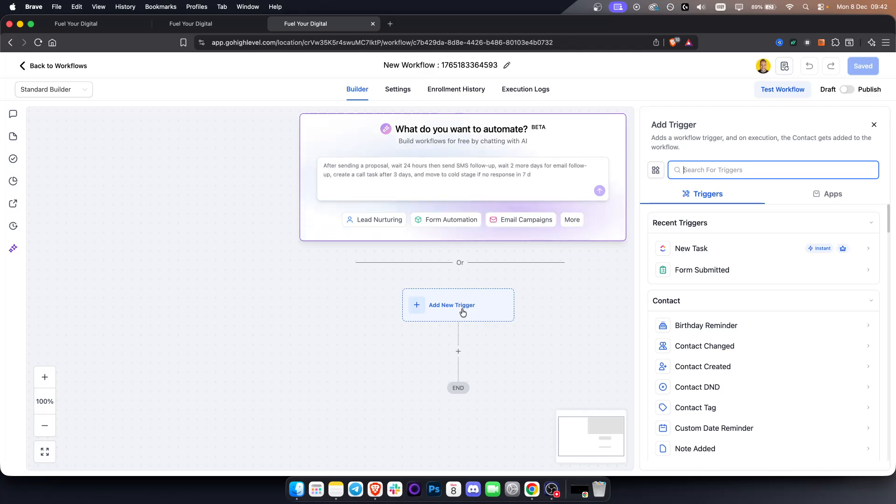
click(710, 274)
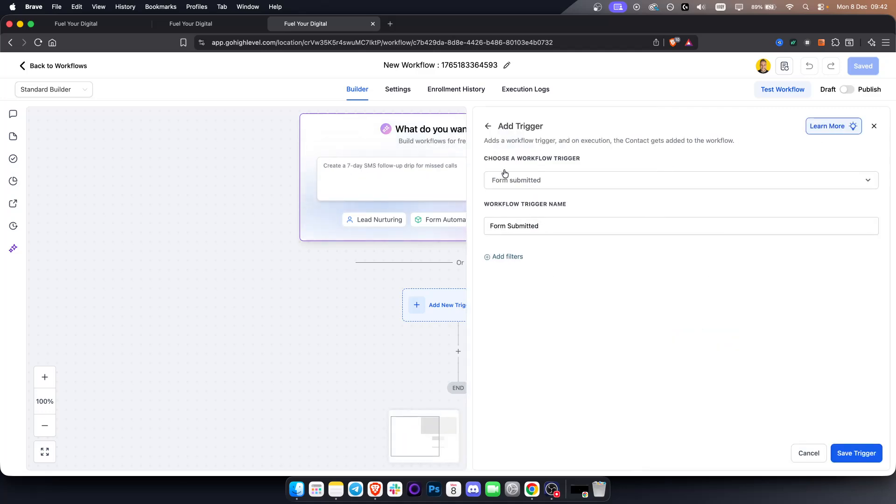
click(549, 184)
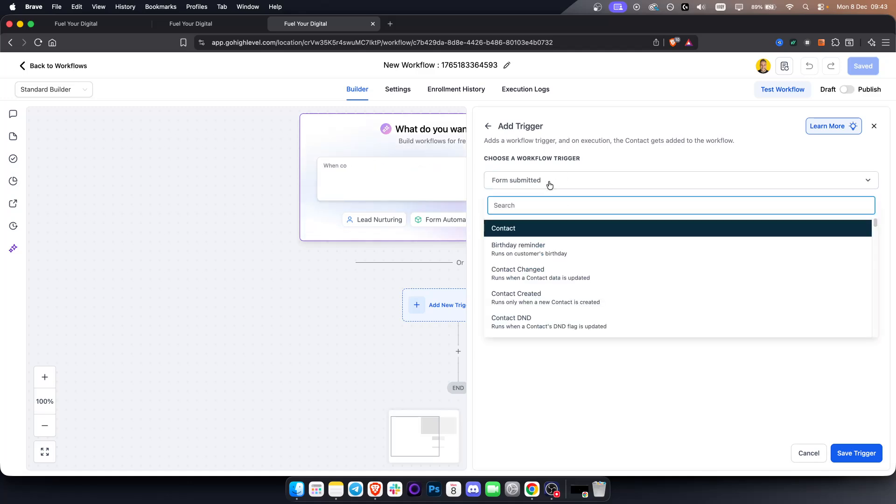
click(549, 184)
triple_click(517, 232)
triple_click(547, 228)
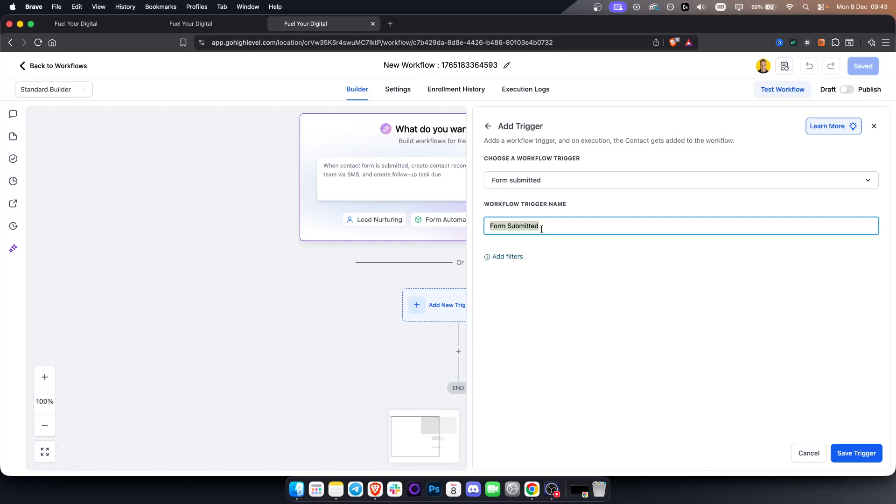
- Add a trigger filter that limits it to the Tutorial Form using the "Form is" field
click(504, 258)
click(521, 272)
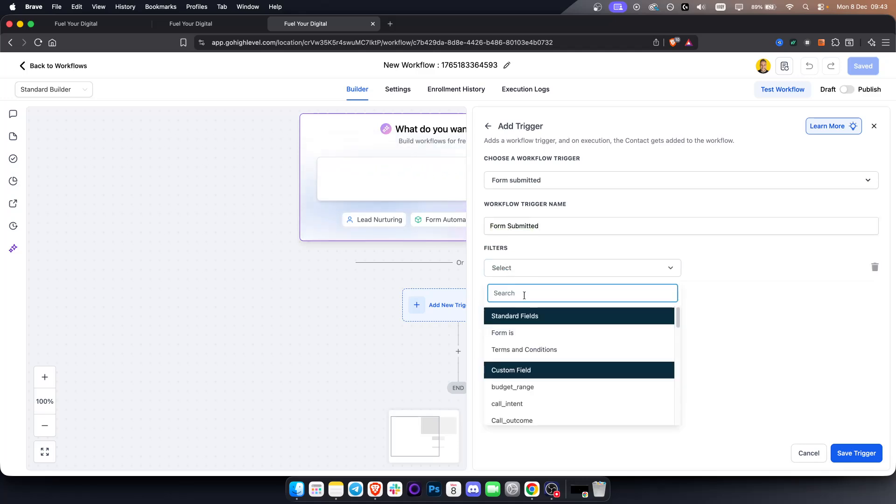
click(523, 333)
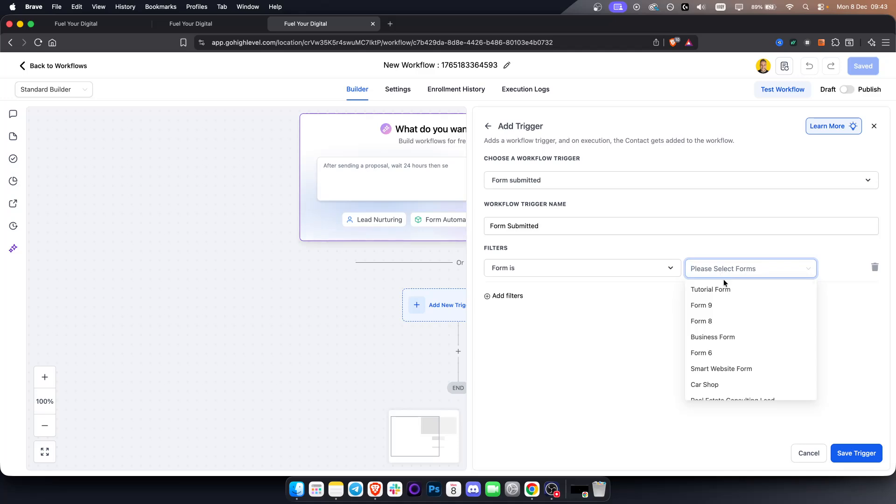
click(714, 289)
click(605, 316)
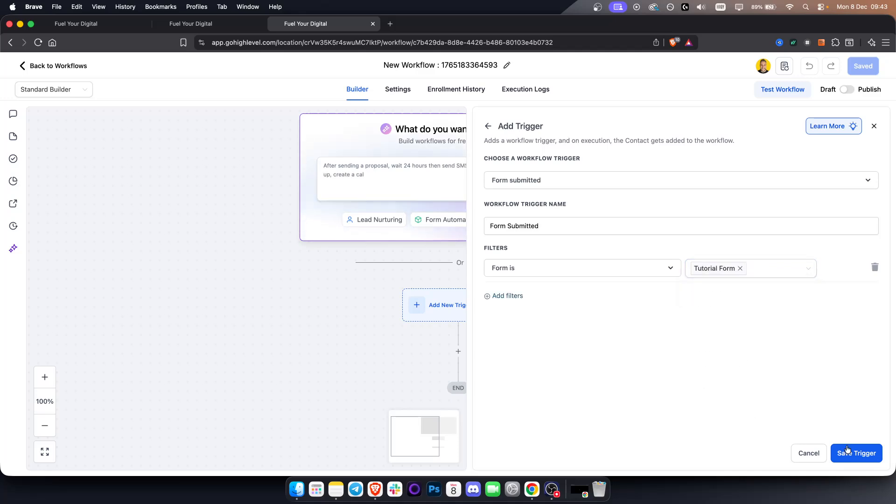
- Add a second trigger filter with Terms and Conditions set to Yes, and save the trigger
click(515, 297)
click(535, 297)
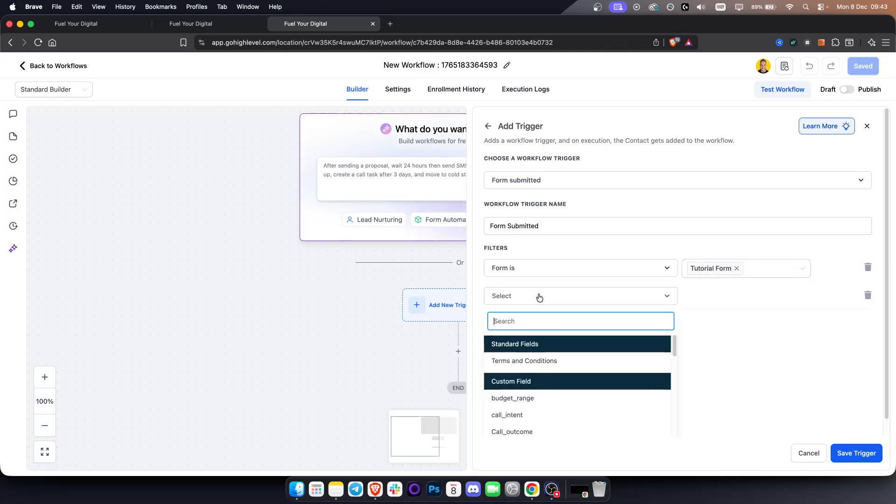
click(545, 360)
click(738, 296)
click(705, 357)
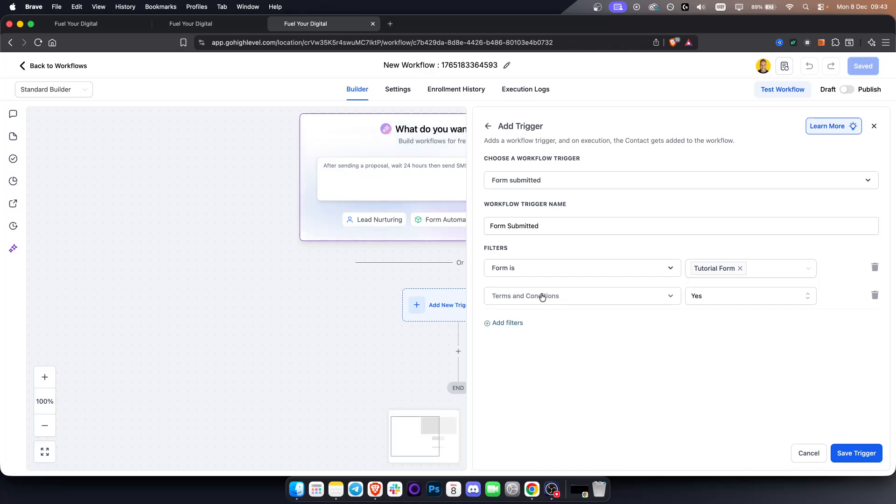
click(863, 458)
drag(581, 380, 548, 304)
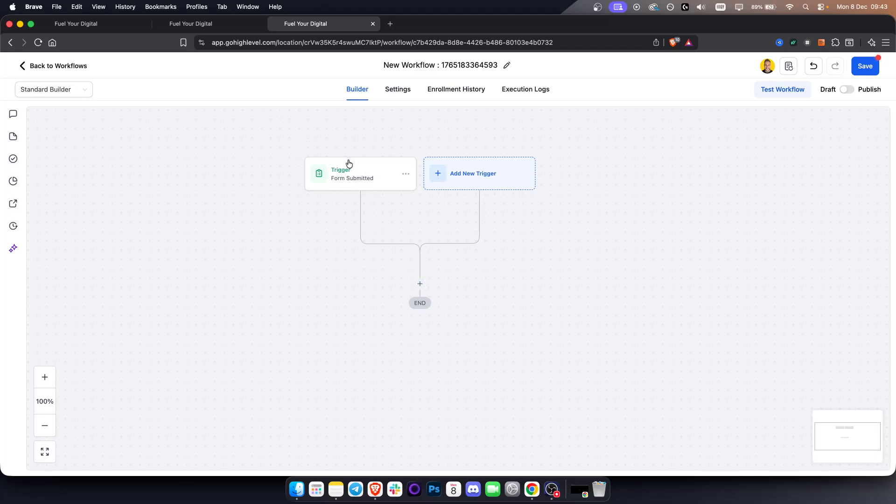
- Add a Send SMS action after the trigger and set the tone of its AI message writer to Formal
click(419, 285)
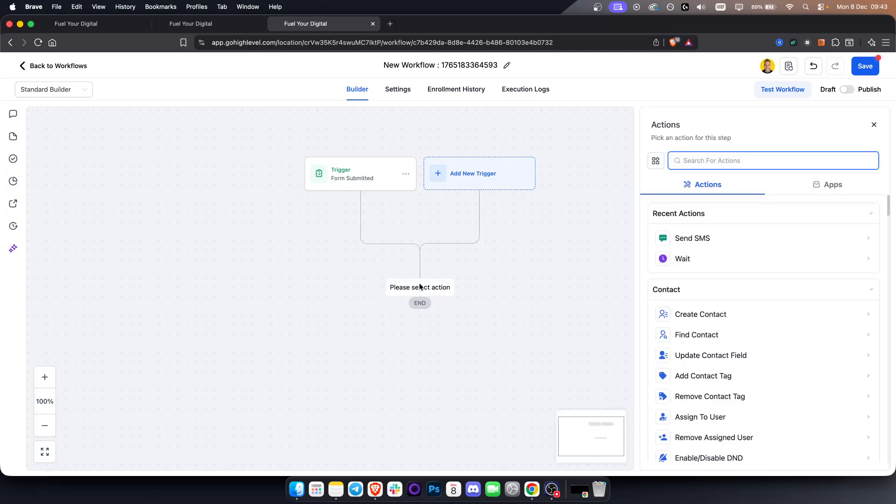
click(706, 239)
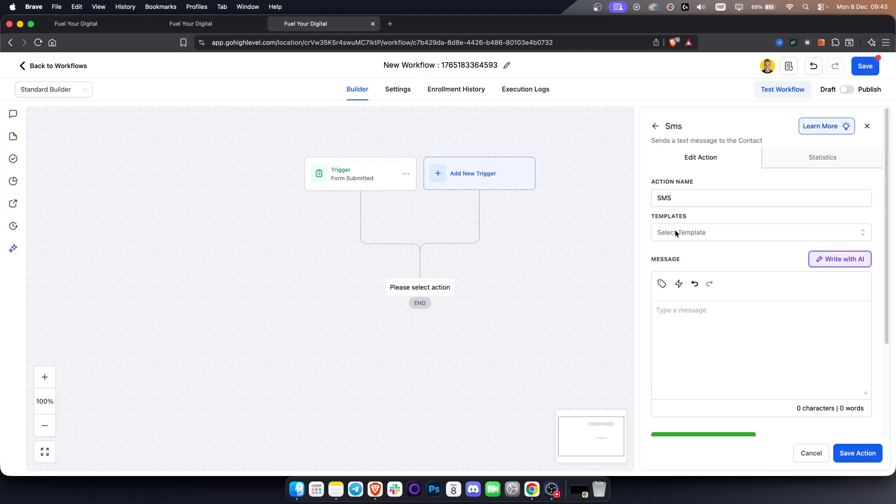
click(852, 264)
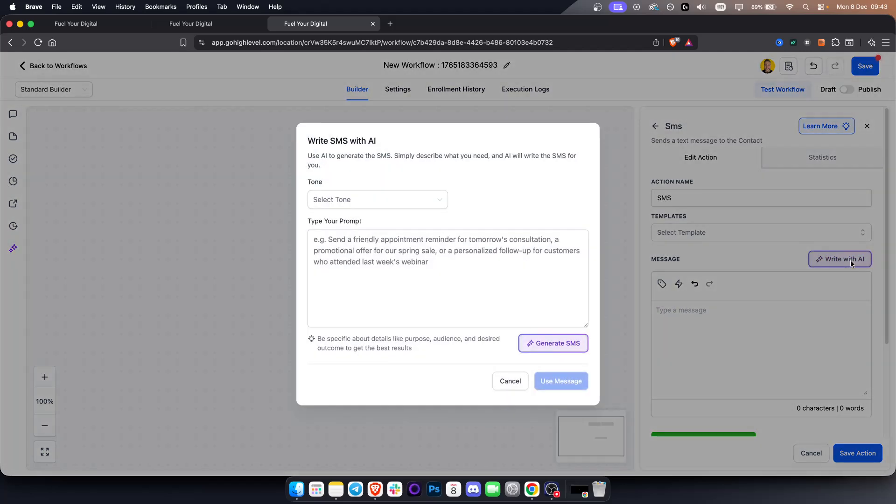
click(346, 206)
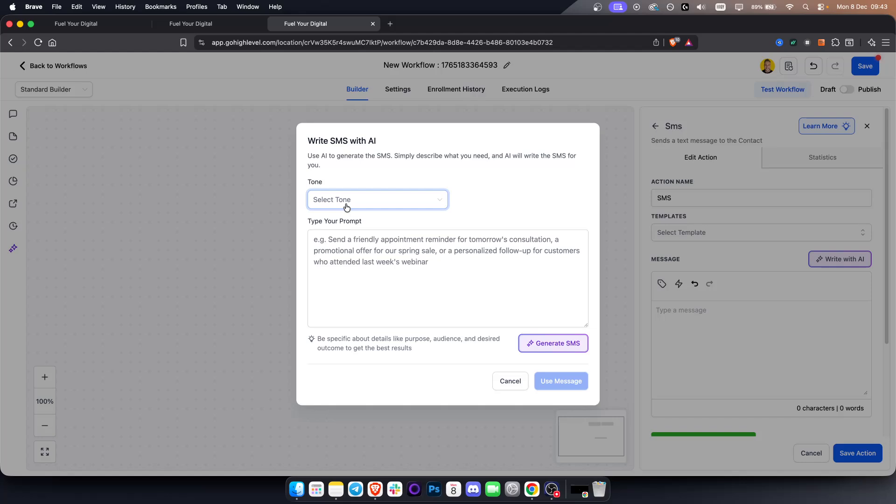
click(330, 225)
- Generate the SMS from the prompt "Send a notification that a form has been successfuly submitted"
click(426, 270)
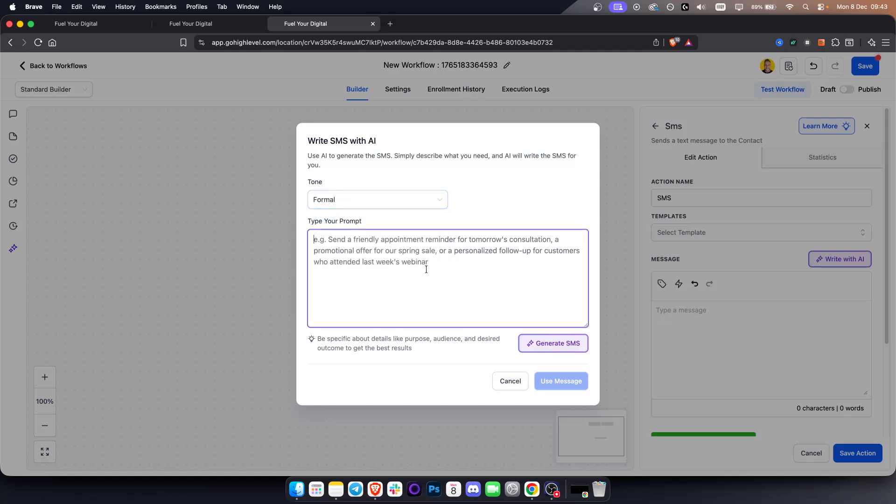
text(sEND)
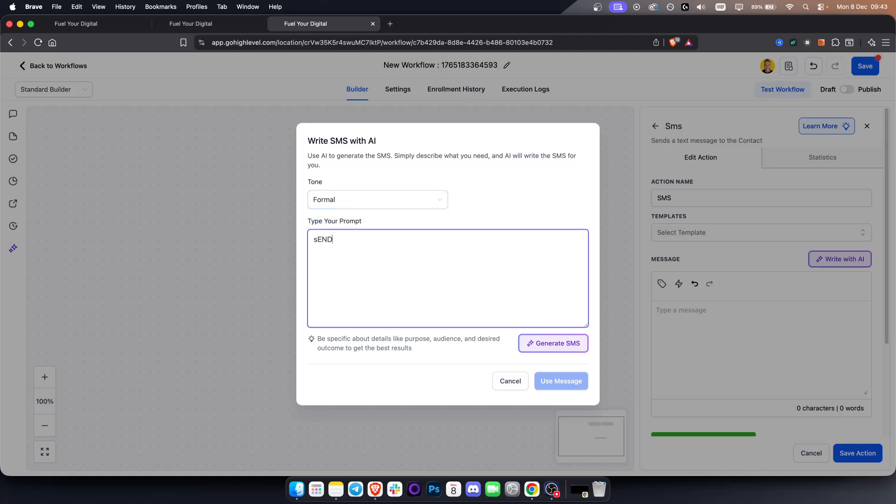
key(BackSpace)
key(BackSpace)
key(BackSpace)
text(Send a notification that a form has been successfuly submitted)
click(545, 343)
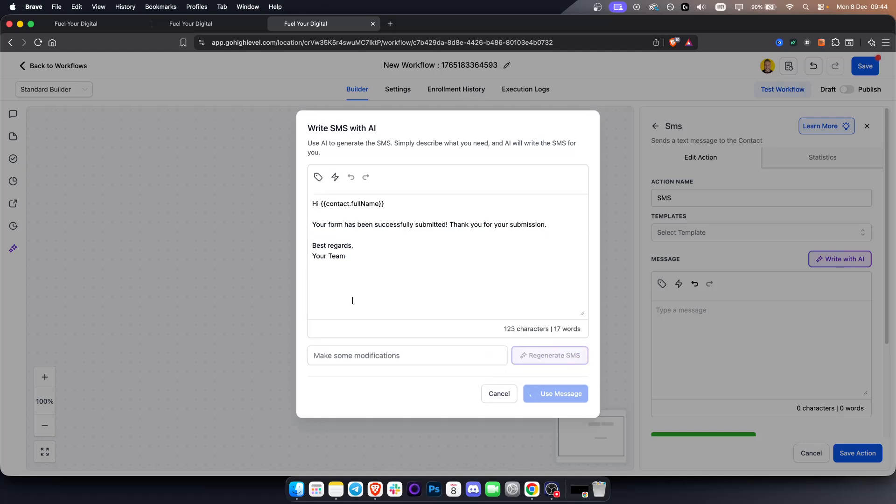
- Use the generated text as the SMS action's message and review its sign-off
drag(350, 280, 313, 202)
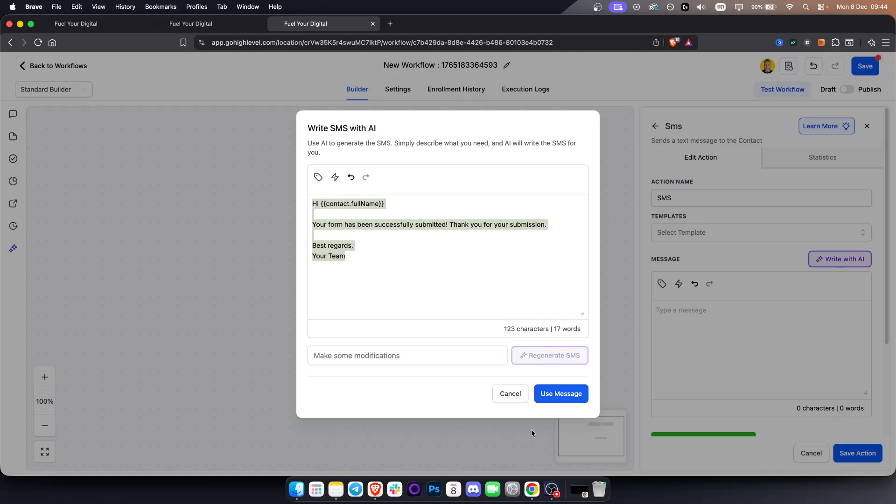
click(568, 396)
drag(714, 372, 635, 318)
click(728, 383)
drag(726, 382, 654, 368)
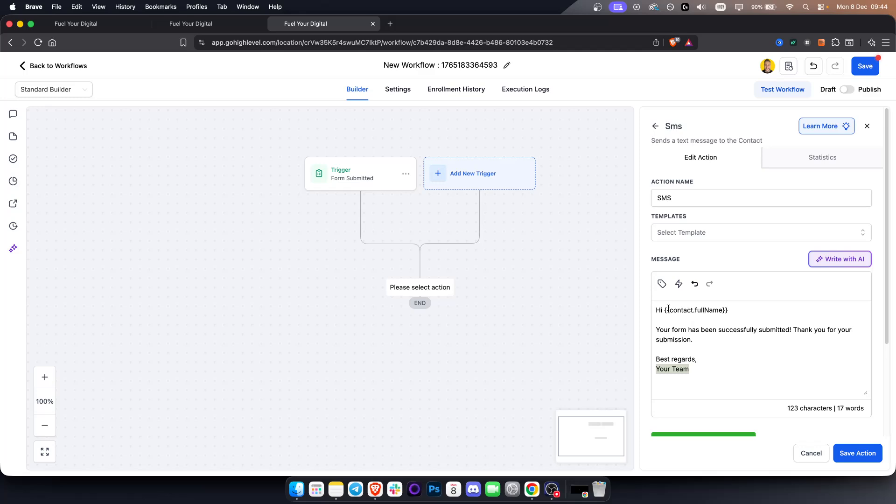
- Replace the full-name placeholder in the SMS greeting with the contact's First Name value, followed by a comma
click(731, 312)
drag(725, 309, 667, 311)
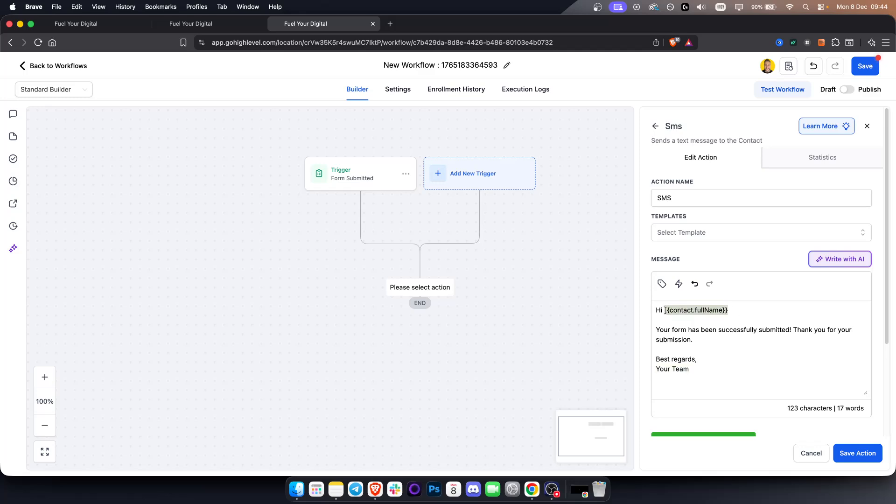
key(BackSpace)
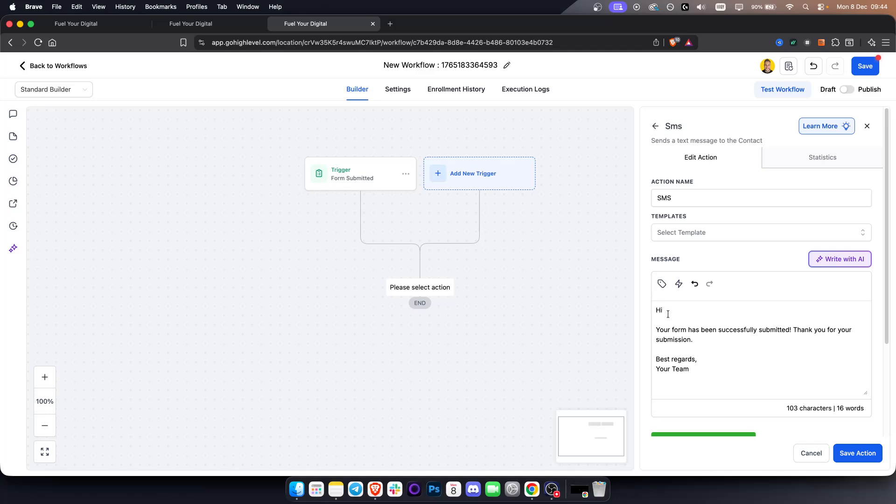
click(662, 283)
click(590, 201)
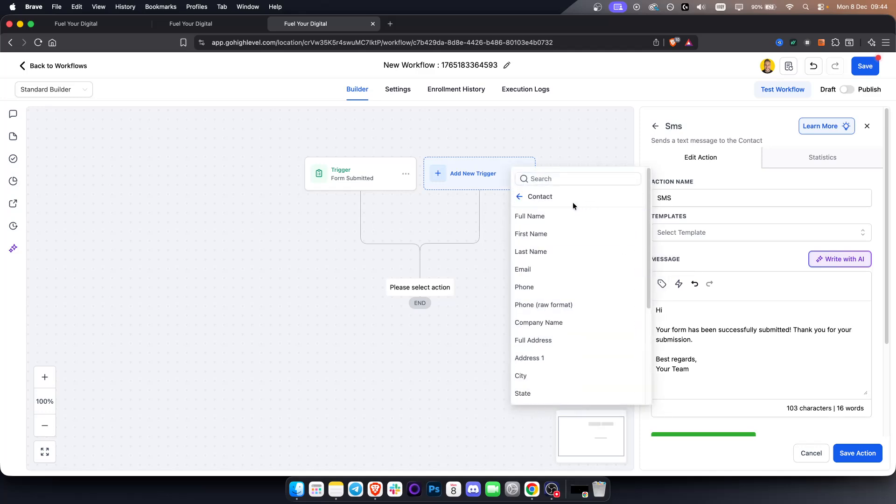
click(527, 234)
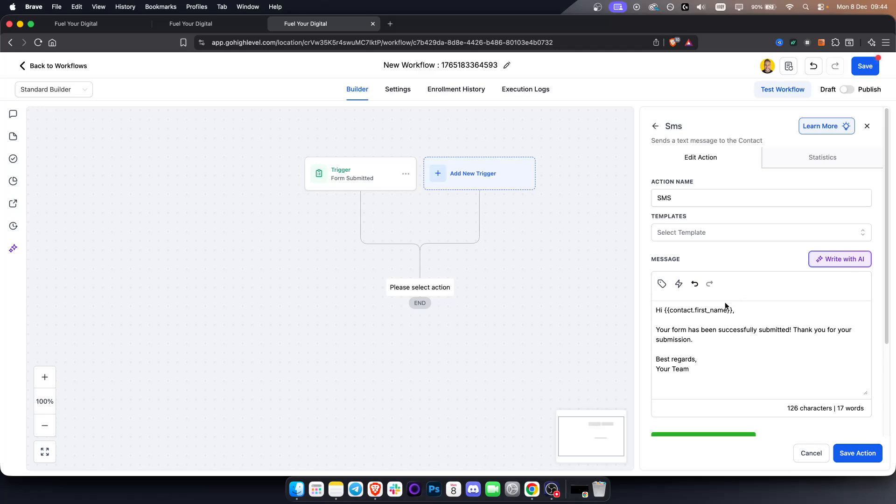
- Examine the available contact values, and find and open Tutorial Form in the other browser tab to check its fields
drag(736, 309, 664, 309)
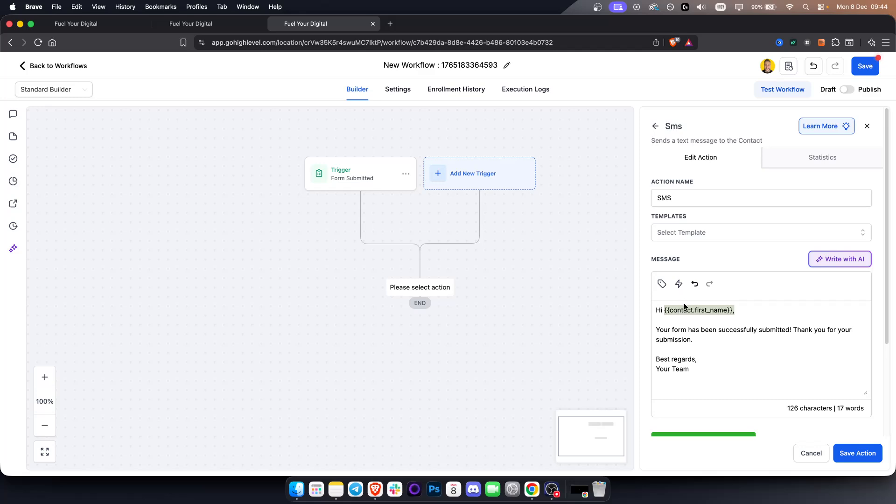
click(681, 310)
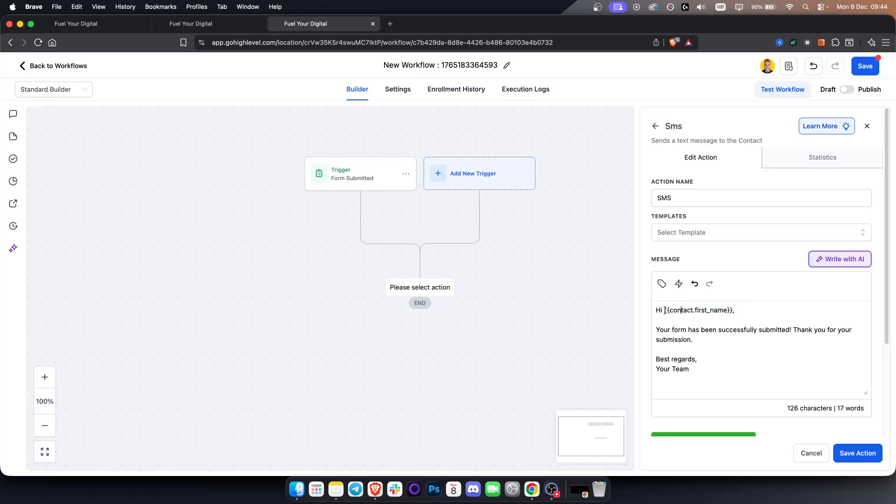
click(662, 283)
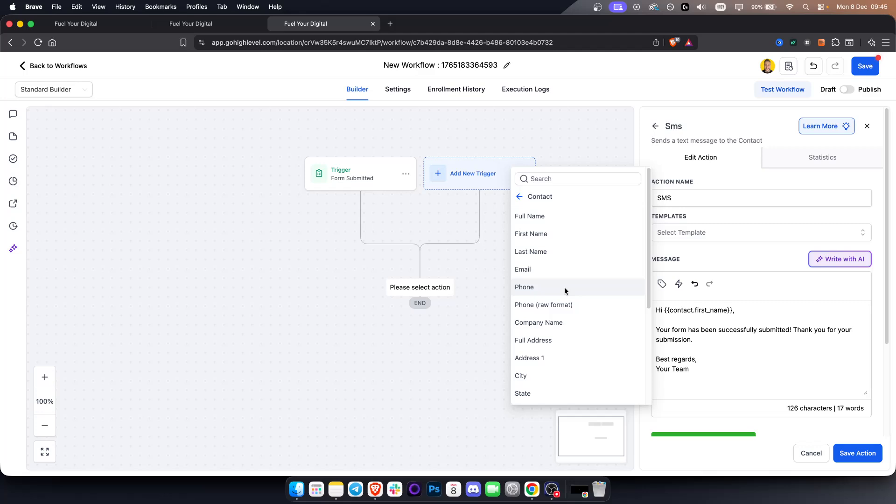
click(193, 30)
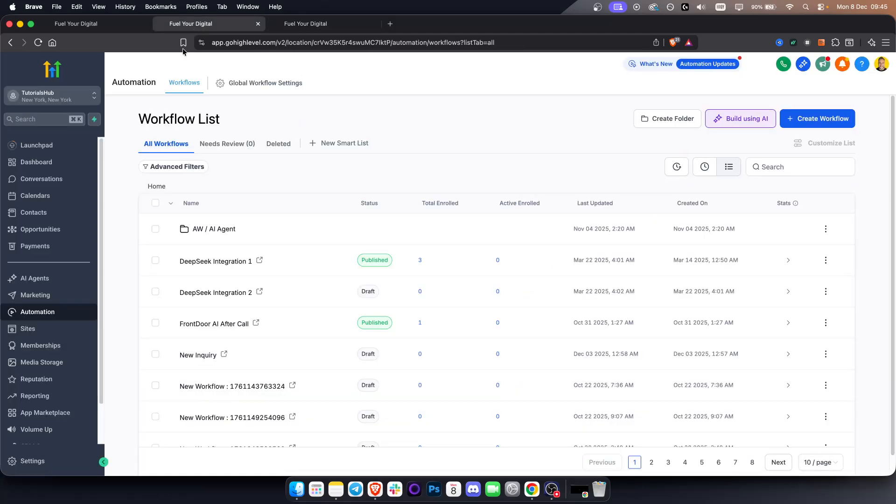
click(38, 330)
click(457, 83)
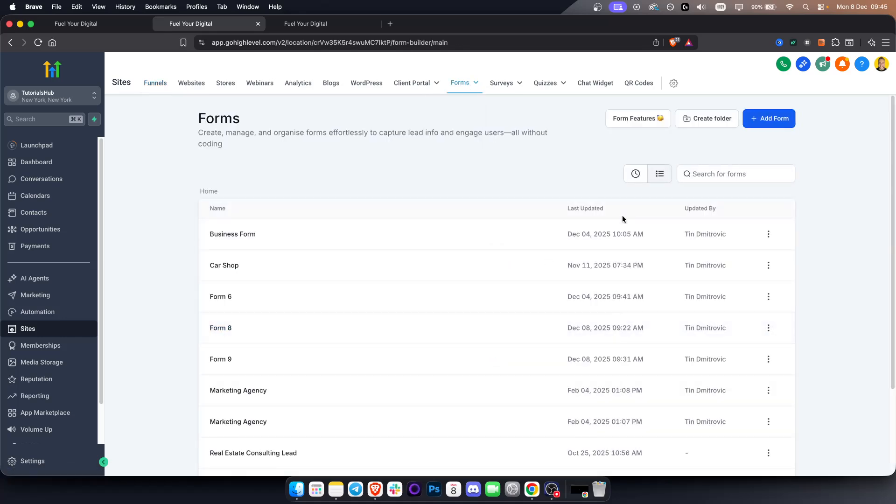
scroll(408, 302, down, 5)
scroll(322, 378, up, 5)
click(722, 171)
text(tuto)
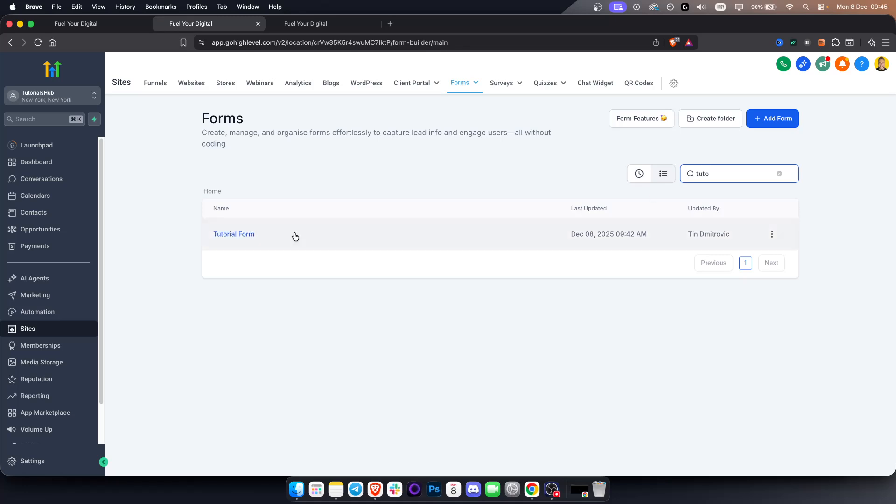
click(254, 233)
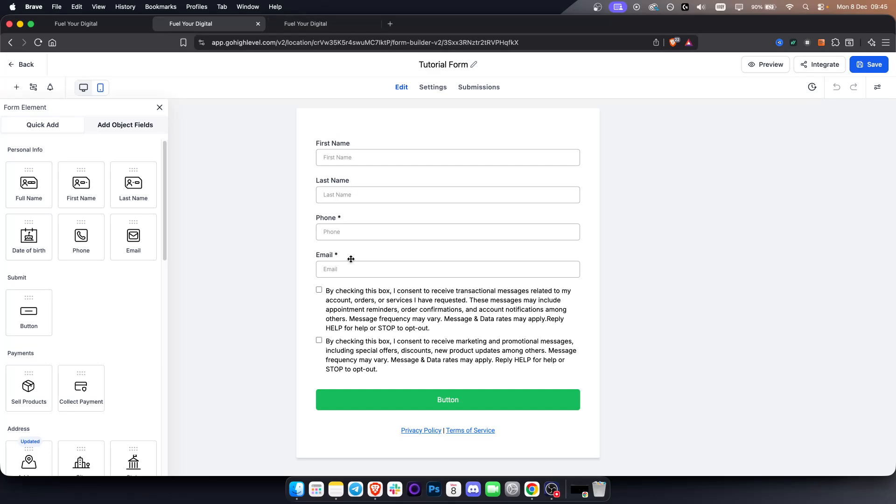
- Return to the workflow's SMS message and replace the greeting's first-name placeholder with the contact's Email value
click(315, 25)
click(702, 308)
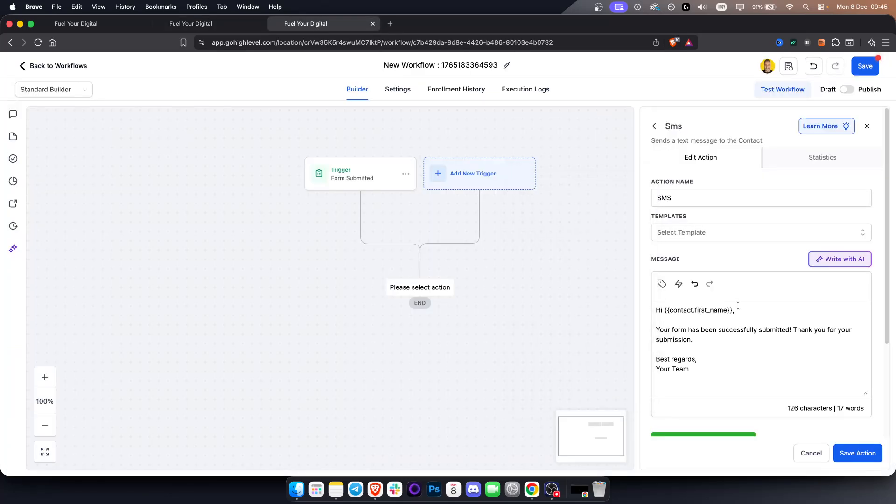
drag(732, 310, 664, 310)
key(BackSpace)
click(662, 283)
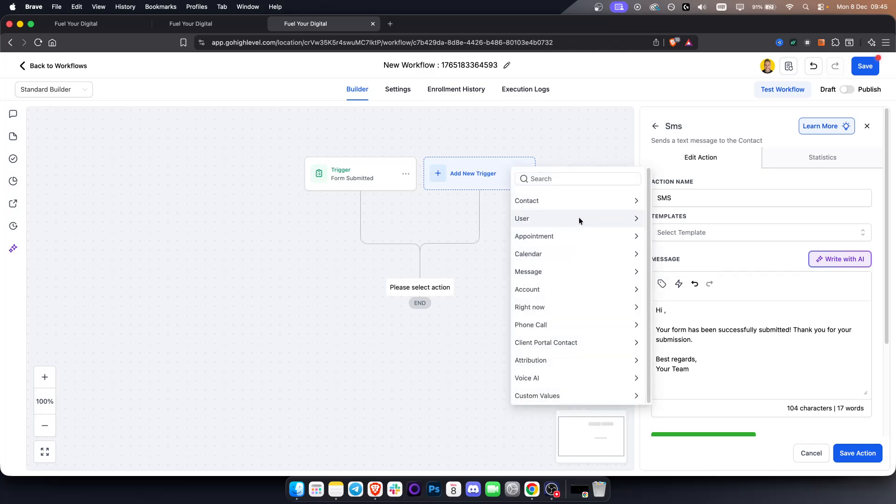
click(600, 200)
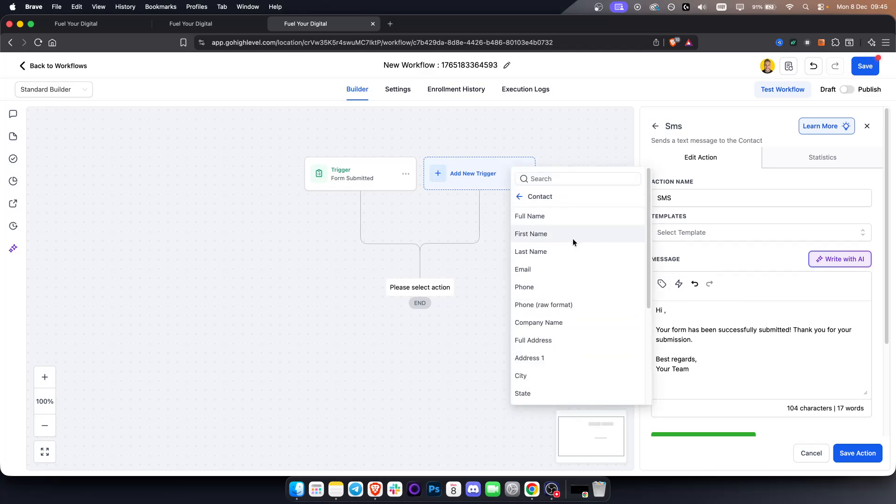
click(552, 270)
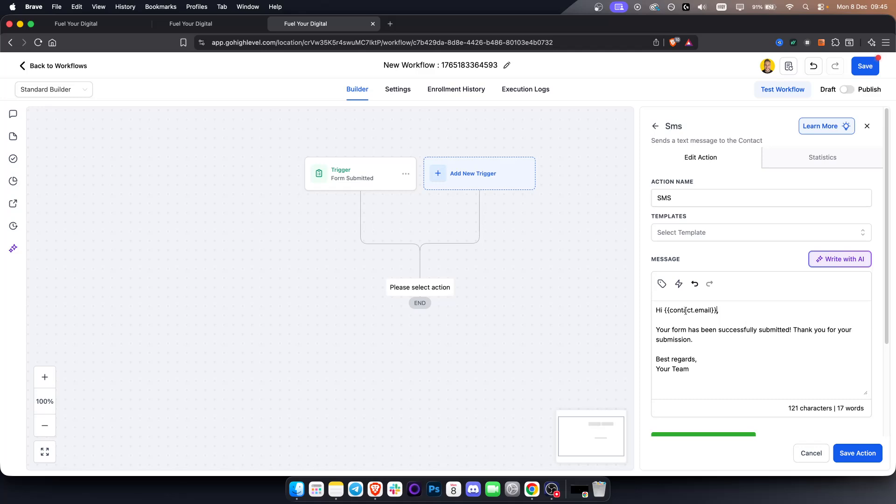
- Examine the custom value categories available for the SMS message, including the Appointment values, and close the list
click(662, 283)
click(519, 195)
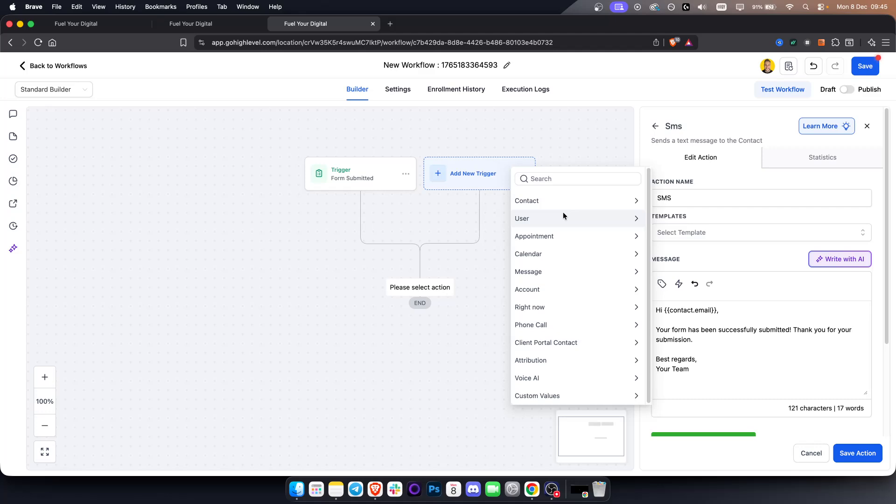
click(545, 237)
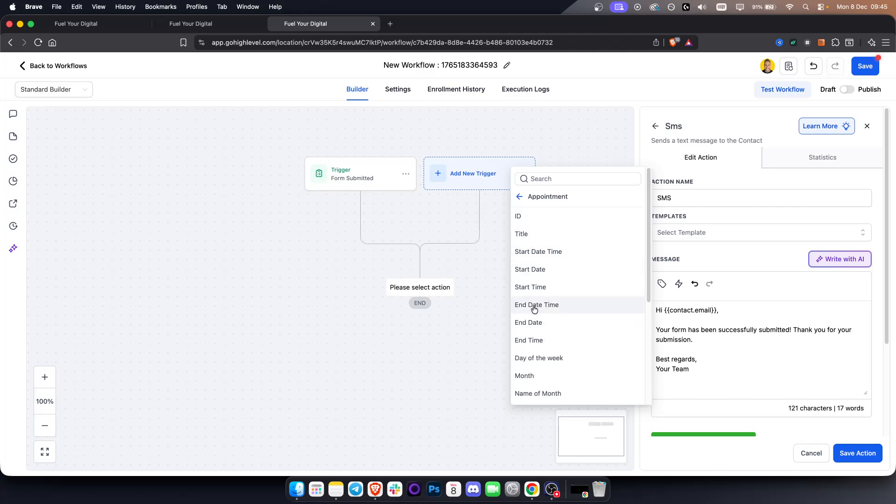
click(520, 197)
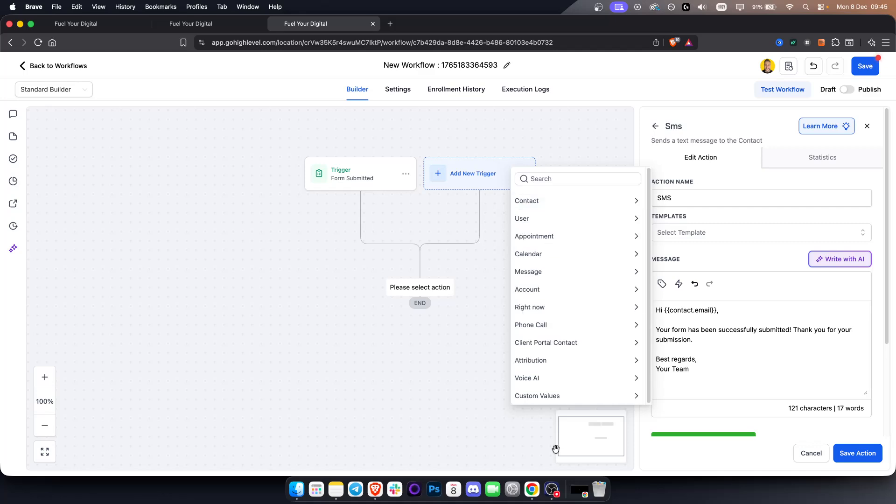
click(720, 337)
drag(708, 376, 668, 297)
click(724, 342)
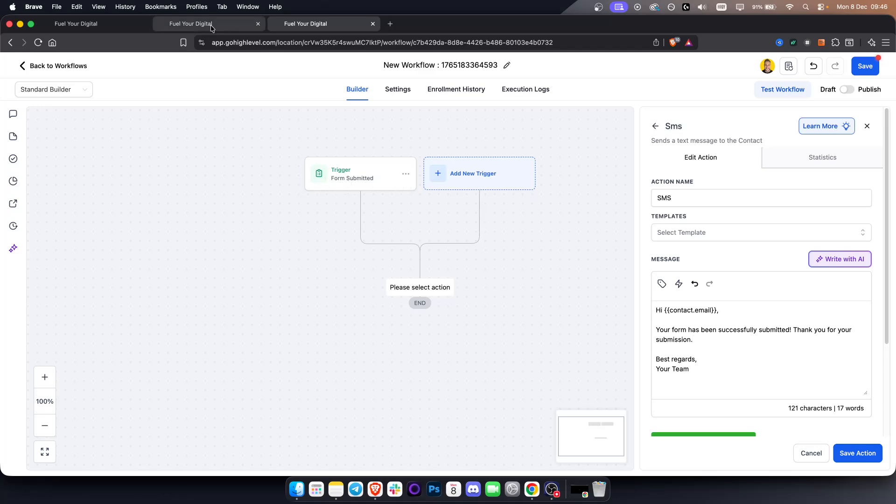
- Compare the fields of Tutorial Form in the other browser tab with the workflow's SMS message text
click(191, 23)
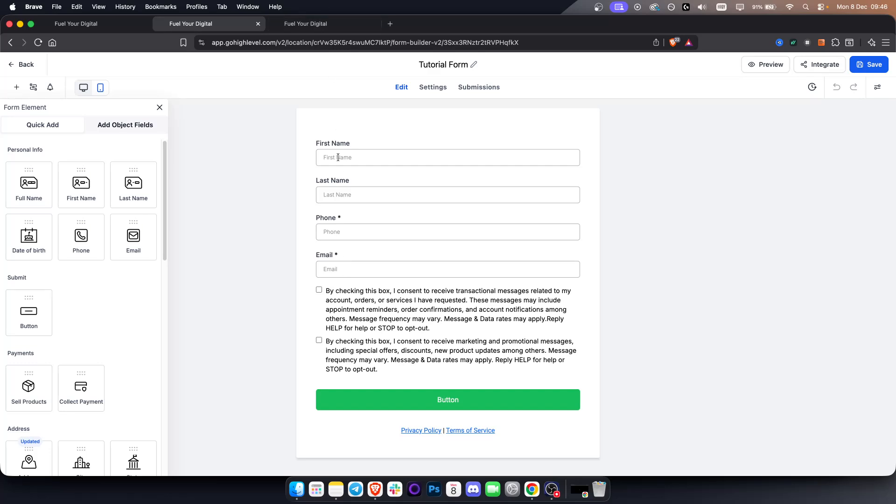
click(311, 22)
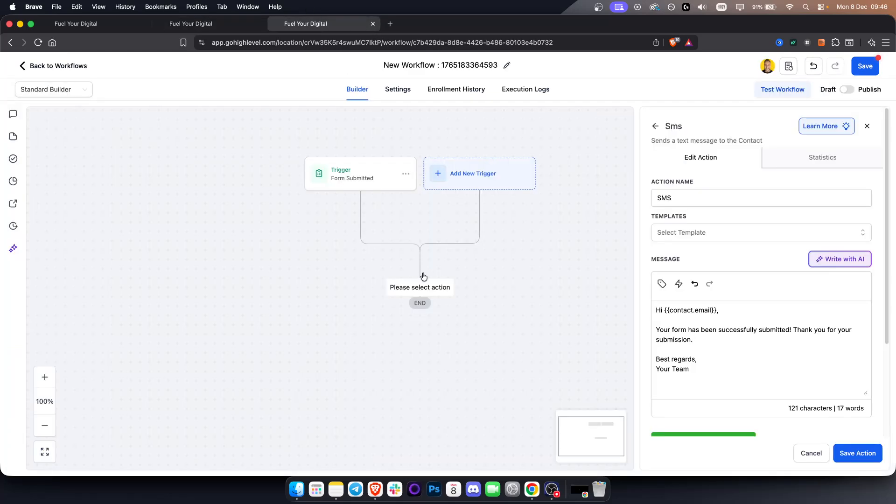
key(super+a)
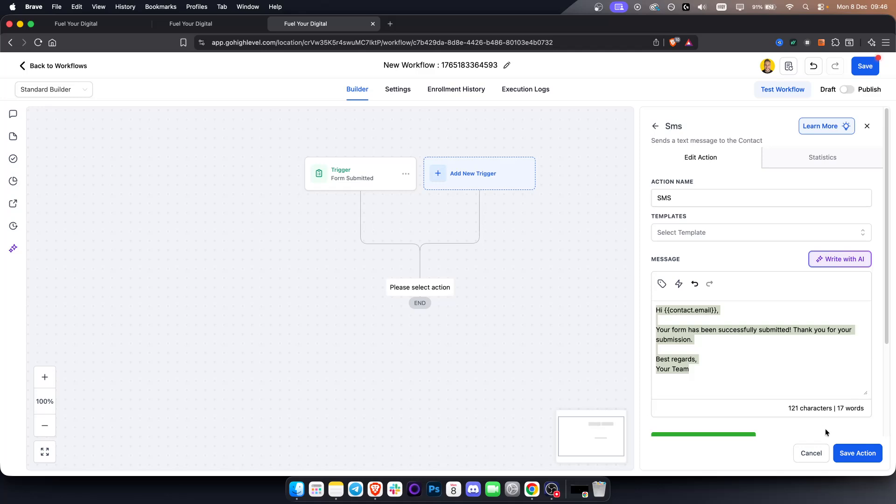
- Review the SMS action's delivery statistics and save the action, keeping its changes
click(817, 157)
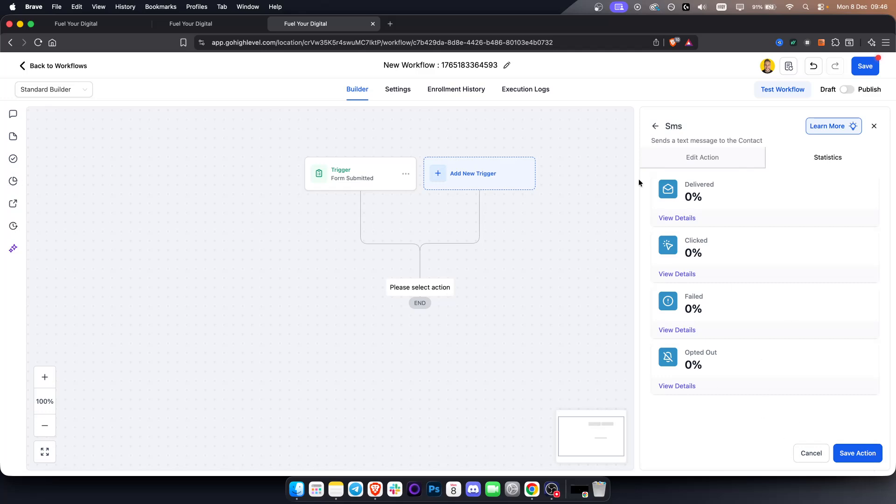
click(656, 131)
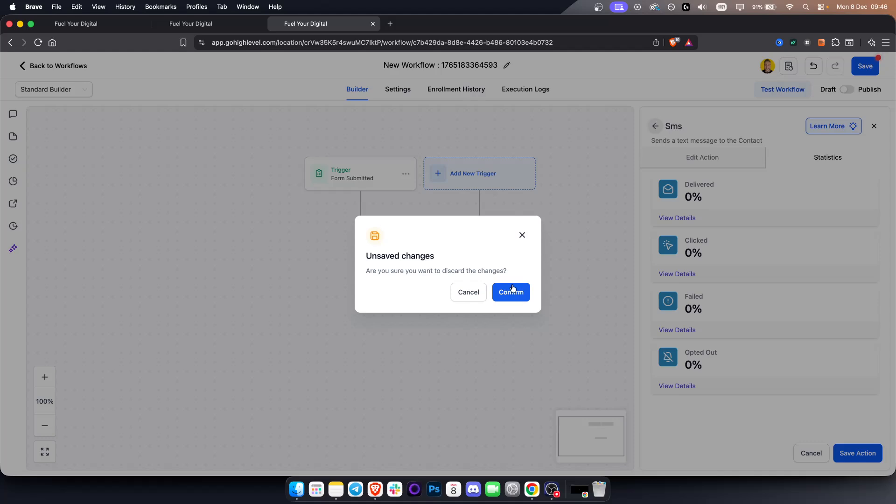
click(522, 235)
click(859, 455)
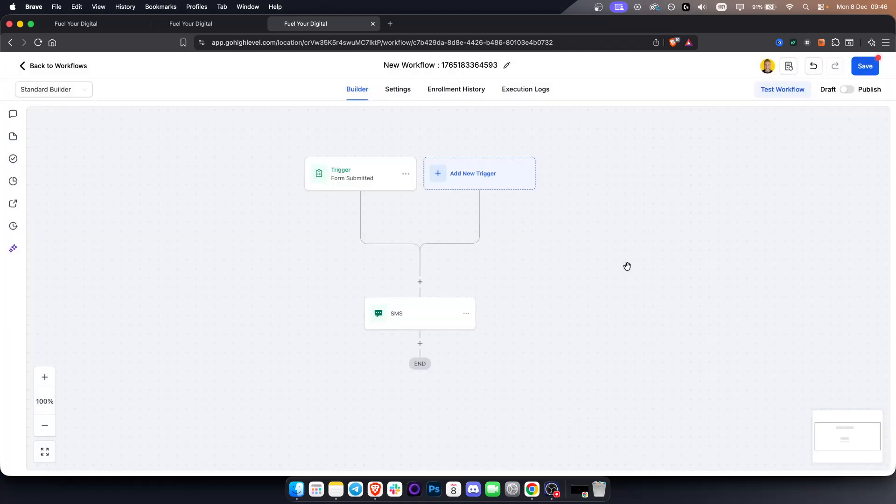
- Insert a Wait action between the trigger and the SMS with a time delay of 5 minutes, and save it
drag(496, 224, 511, 230)
drag(502, 221, 502, 218)
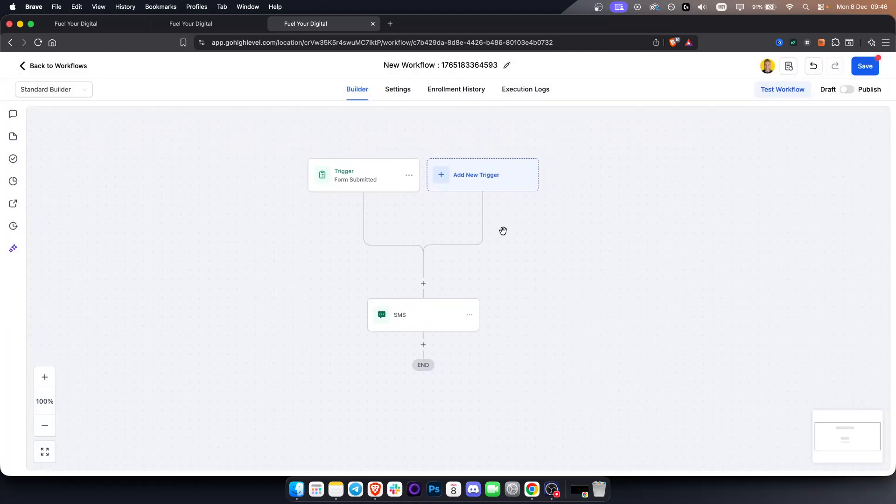
click(423, 284)
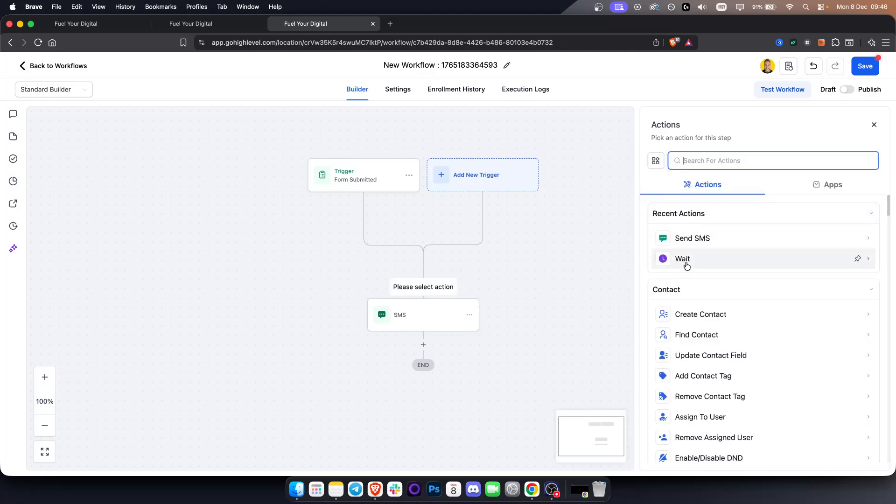
click(685, 260)
click(493, 259)
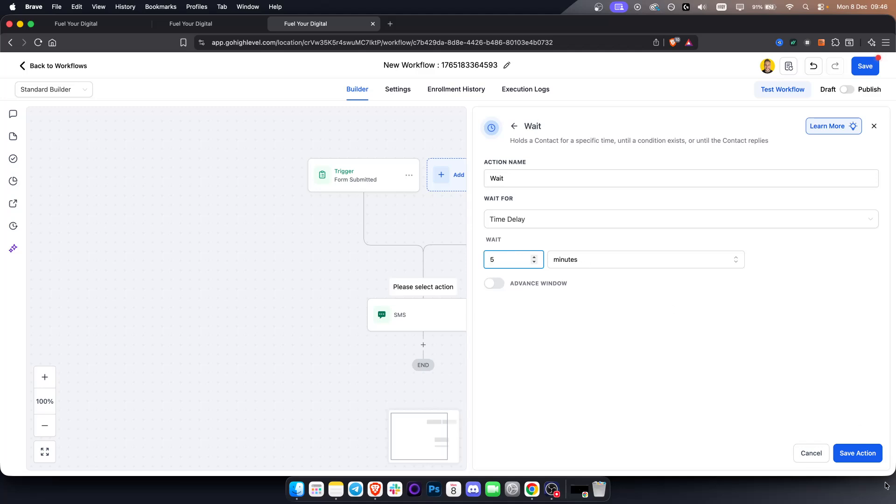
click(853, 454)
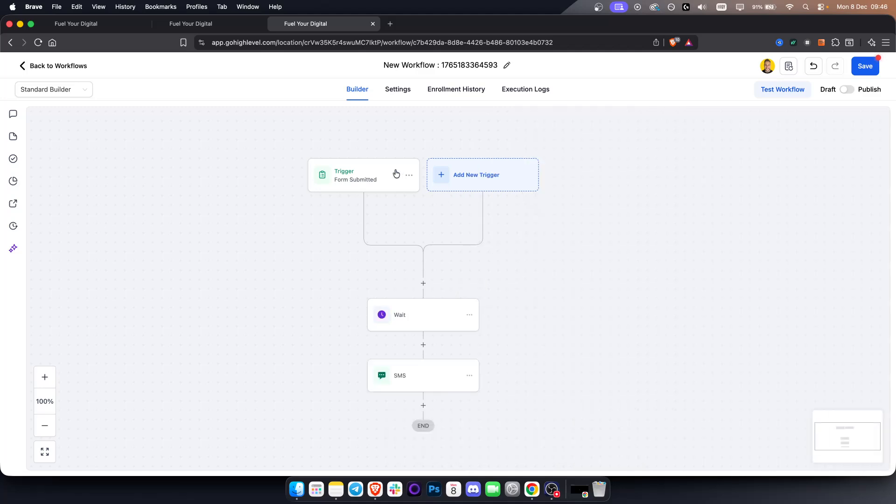
- Rename the Wait action as "5 Minutes" and save the action
drag(561, 374, 549, 334)
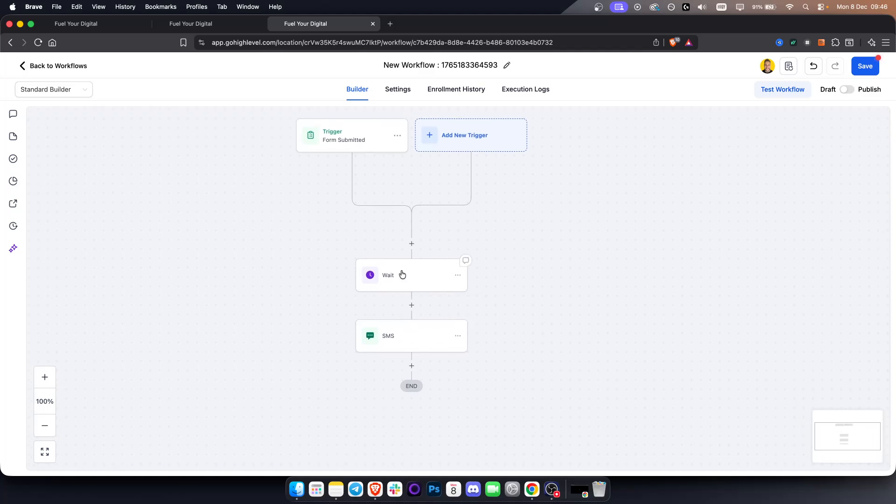
click(403, 274)
click(539, 217)
click(517, 169)
text(5 Minutes)
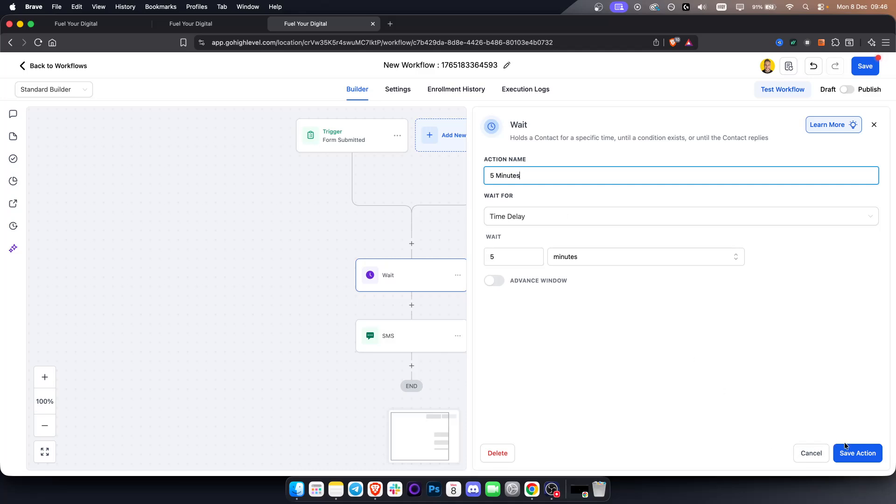
click(862, 457)
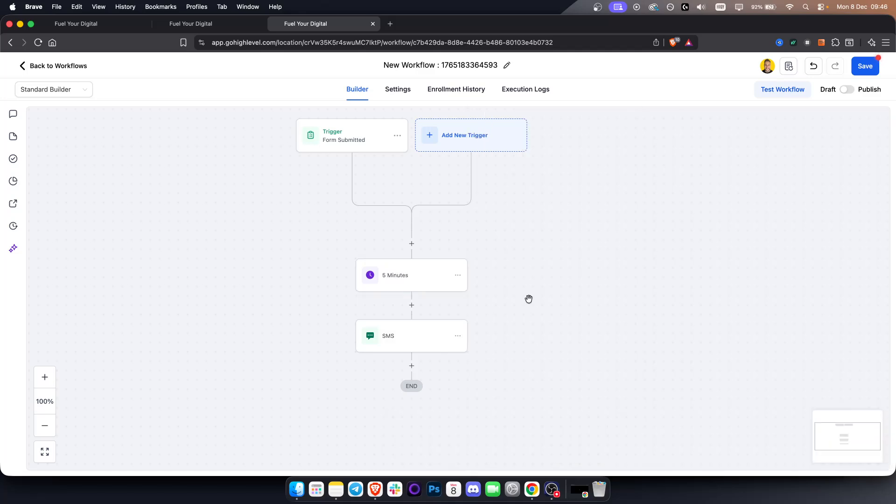
- Save the workflow, and select a contact in the workflow test settings before closing them without running the test
drag(578, 230, 598, 250)
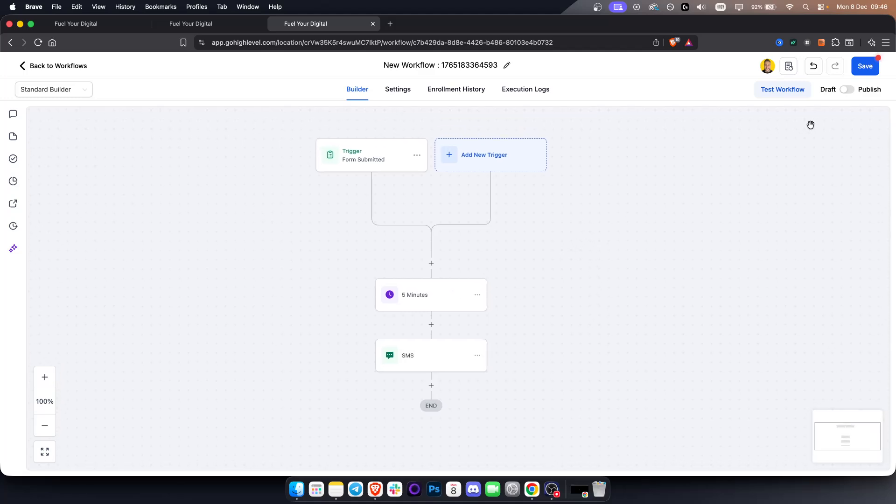
click(869, 66)
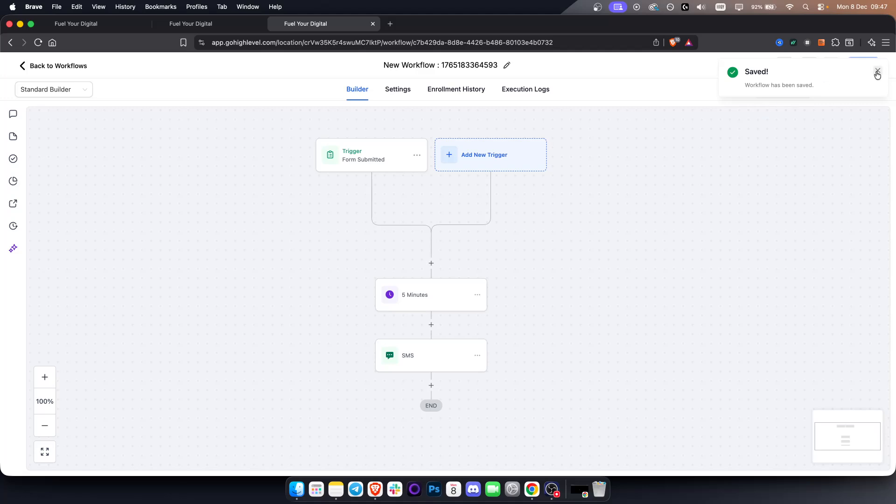
click(780, 91)
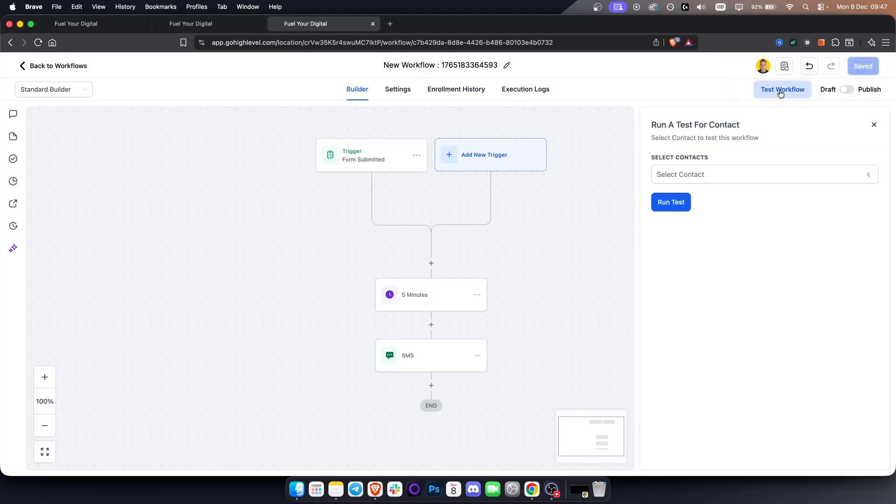
click(693, 181)
click(679, 194)
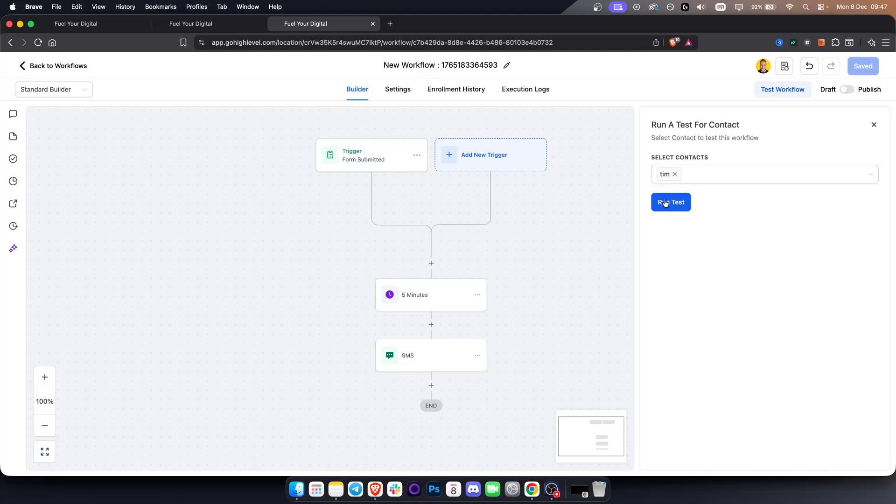
click(873, 127)
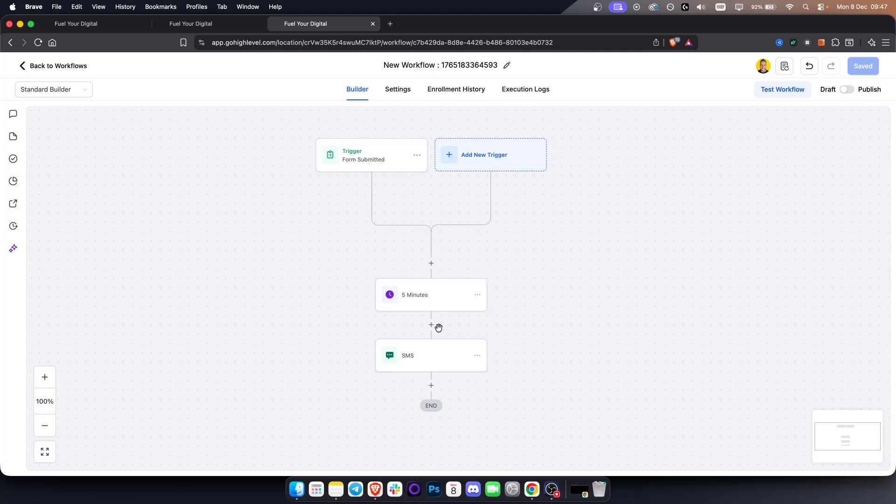
- Search for email actions to place after the 5 Minutes wait, examine the Send Email settings, and return to clear the search
click(431, 324)
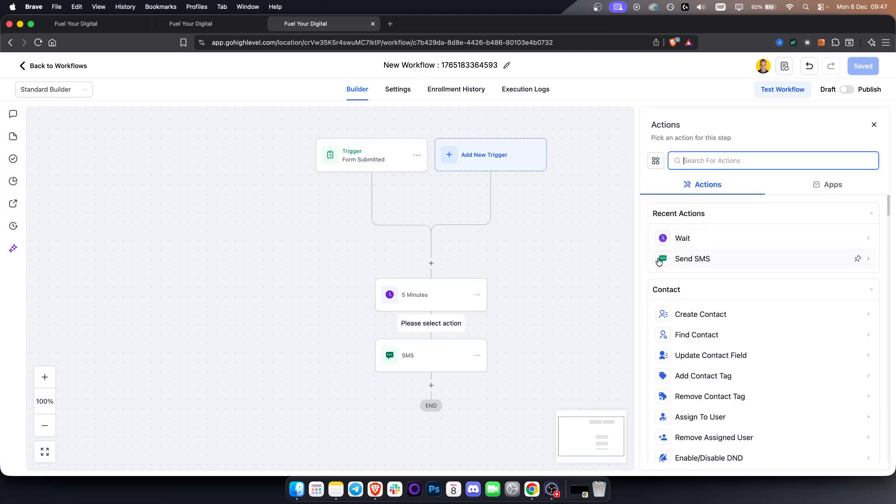
text(email)
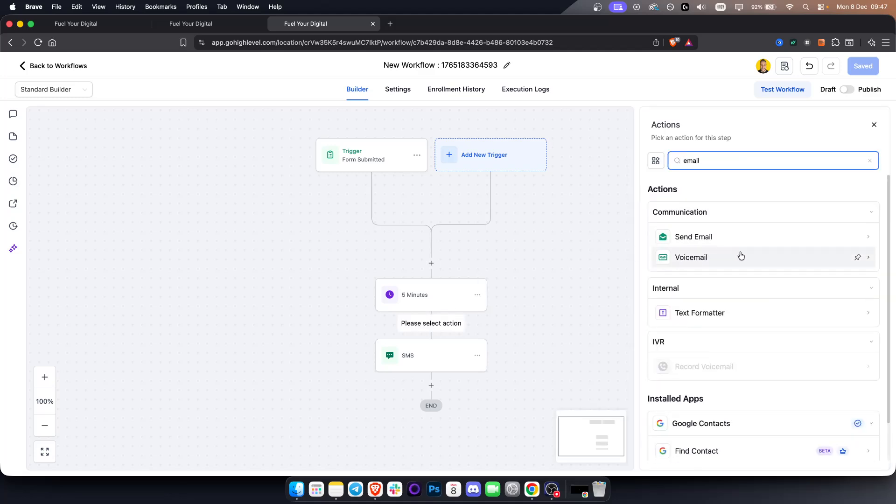
click(701, 238)
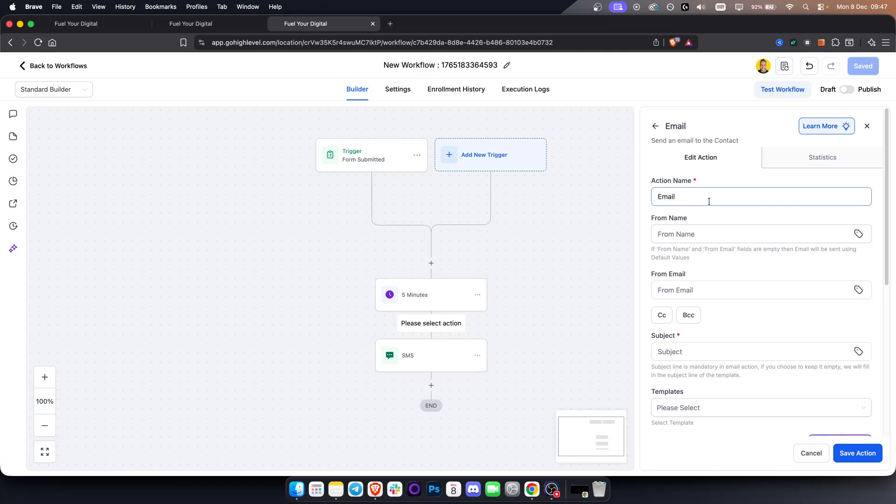
scroll(698, 304, down, 3)
scroll(699, 304, down, 5)
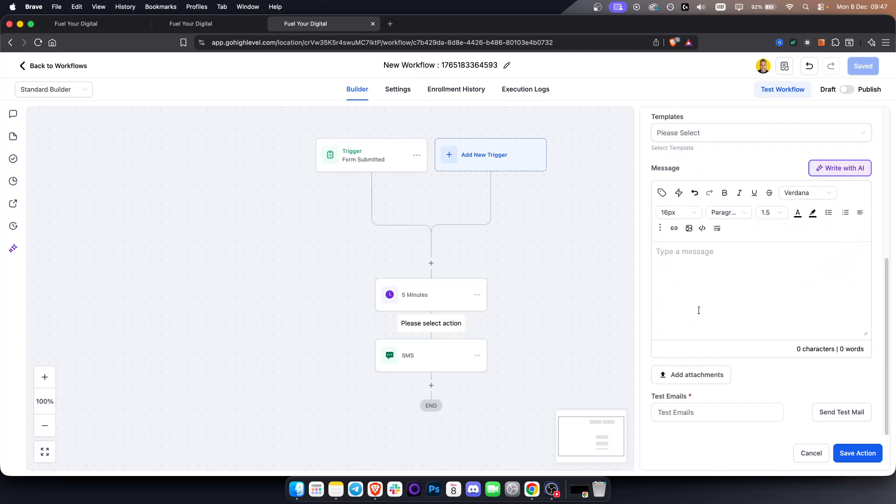
scroll(698, 310, up, 8)
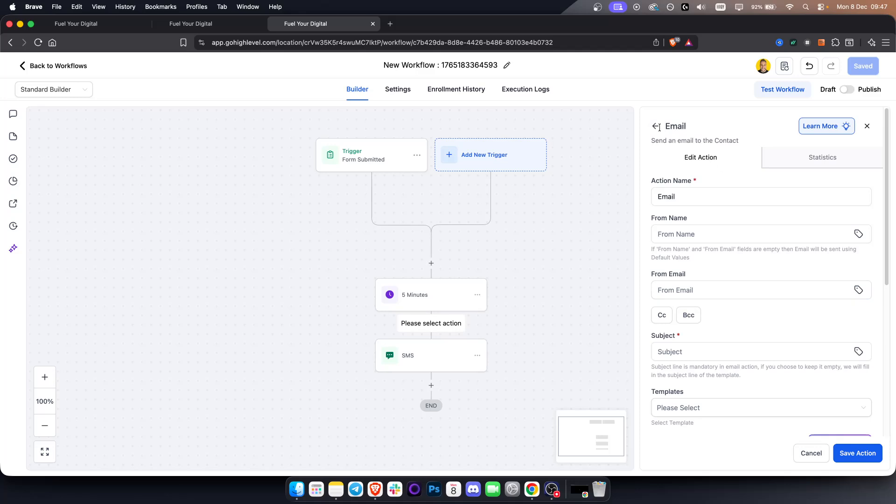
click(652, 124)
double_click(730, 163)
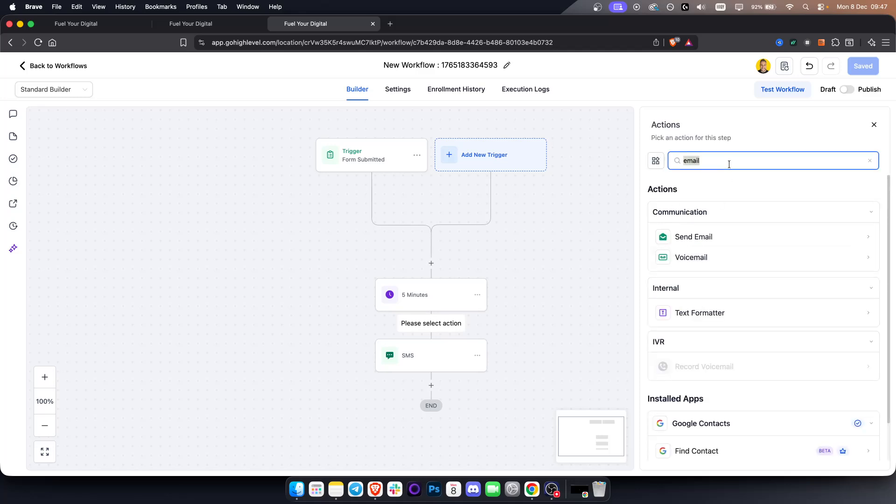
text(z)
key(BackSpace)
key(BackSpace)
click(684, 136)
- Switch the workflow to the Advanced Builder and move the 5 Minutes and SMS nodes closer to the trigger
click(76, 92)
click(50, 127)
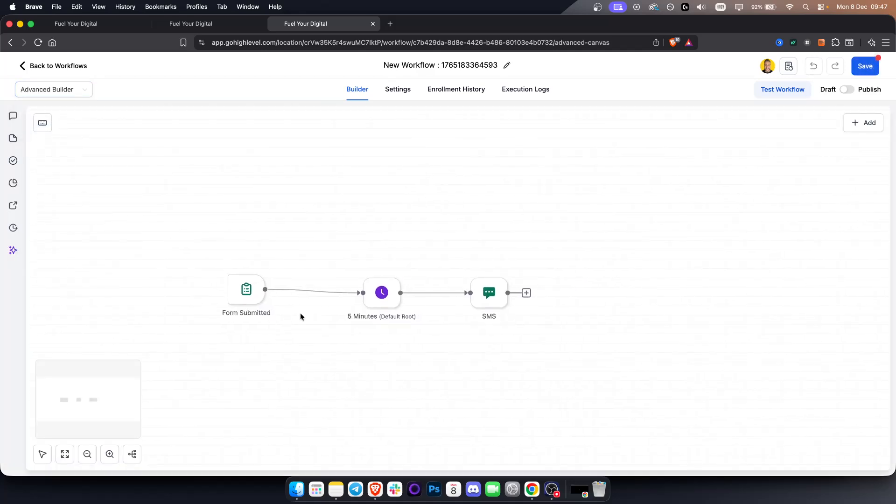
drag(382, 294, 368, 292)
drag(489, 297, 457, 293)
- Disable the SMS action and enable it again
click(445, 264)
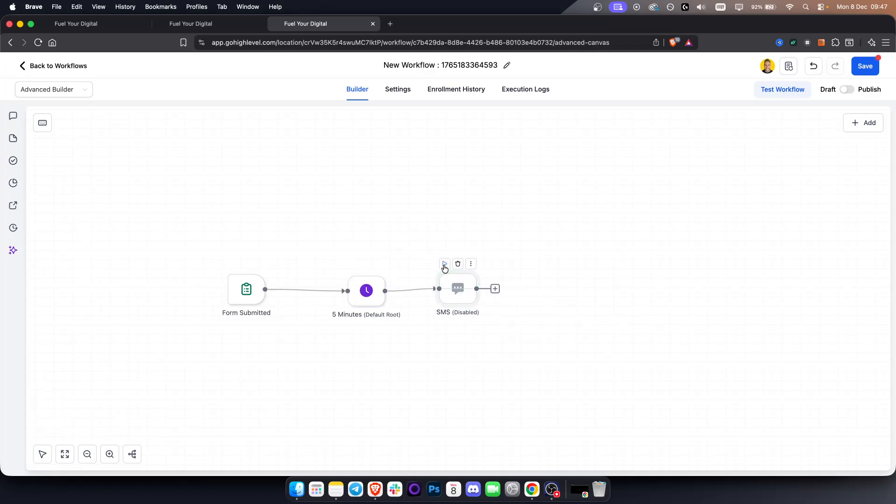
click(445, 265)
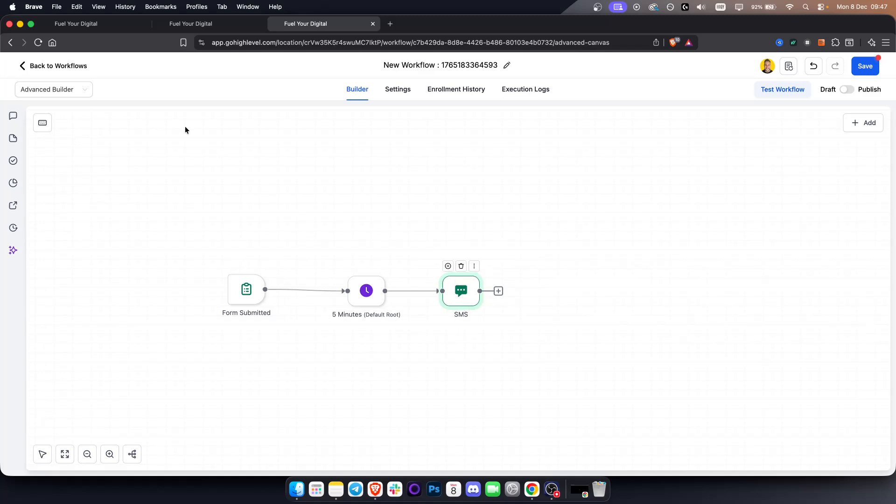
- Switch the workflow to the Standard Builder to view its layout and return to the Advanced Builder
click(77, 86)
click(60, 109)
scroll(482, 177, down, 2)
scroll(482, 177, up, 2)
click(62, 90)
click(51, 127)
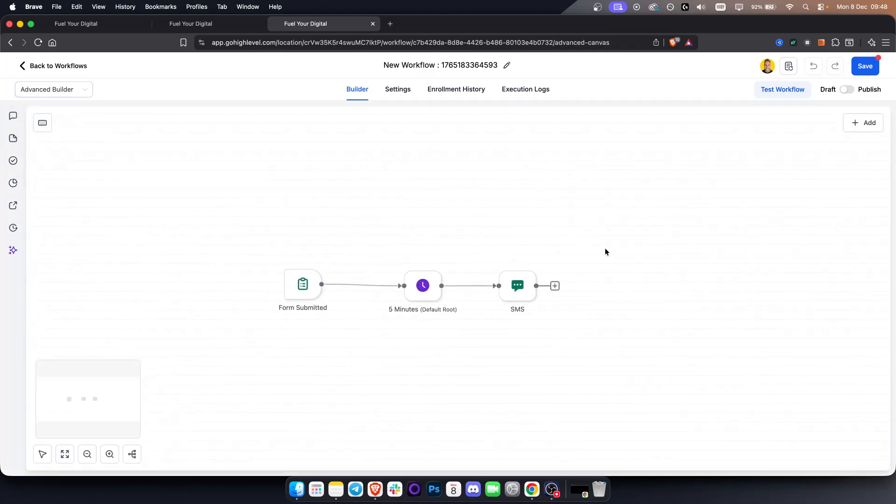
- Examine the contact fields available in a Create Contact action after the SMS step, and discard the action
click(511, 273)
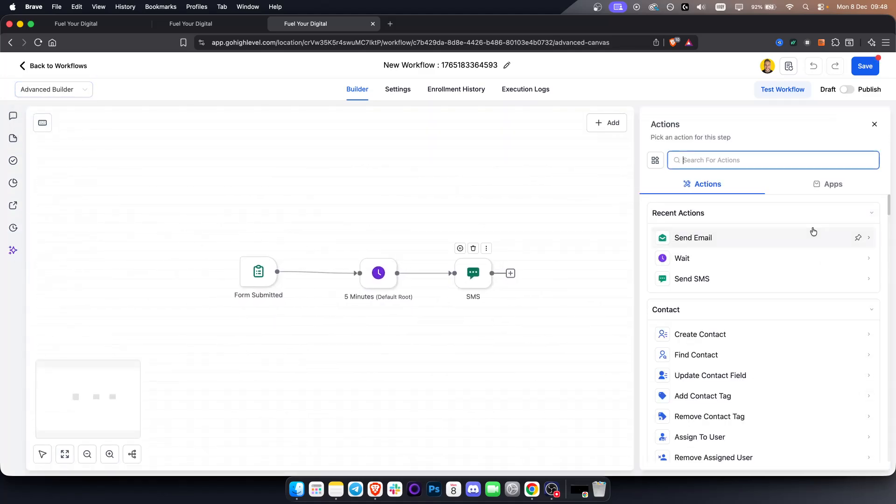
scroll(770, 336, down, 3)
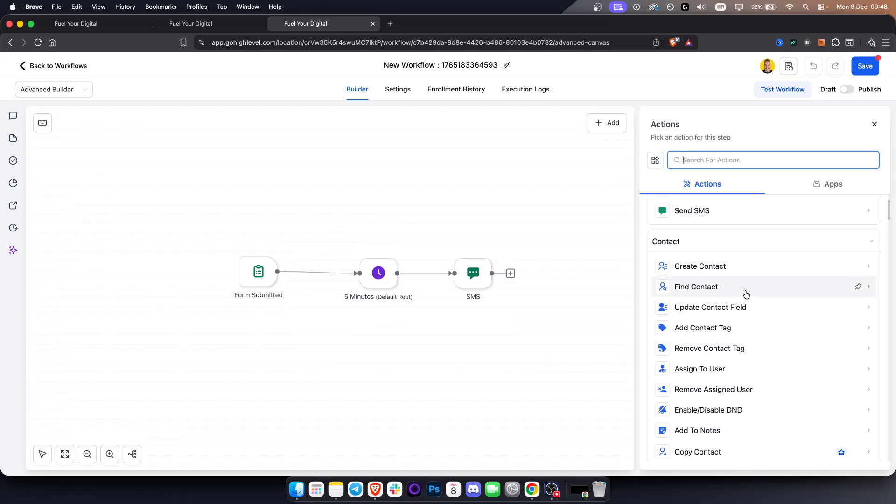
click(723, 270)
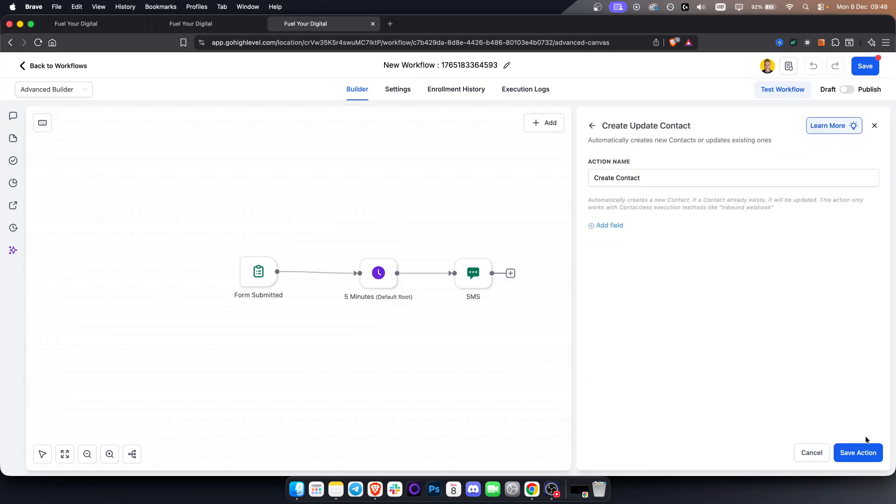
click(600, 225)
click(635, 222)
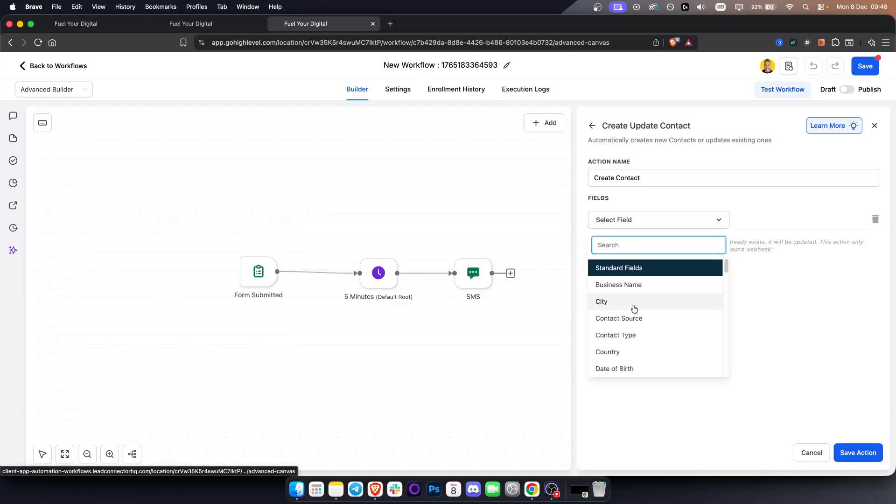
scroll(634, 308, down, 2)
scroll(634, 308, down, 15)
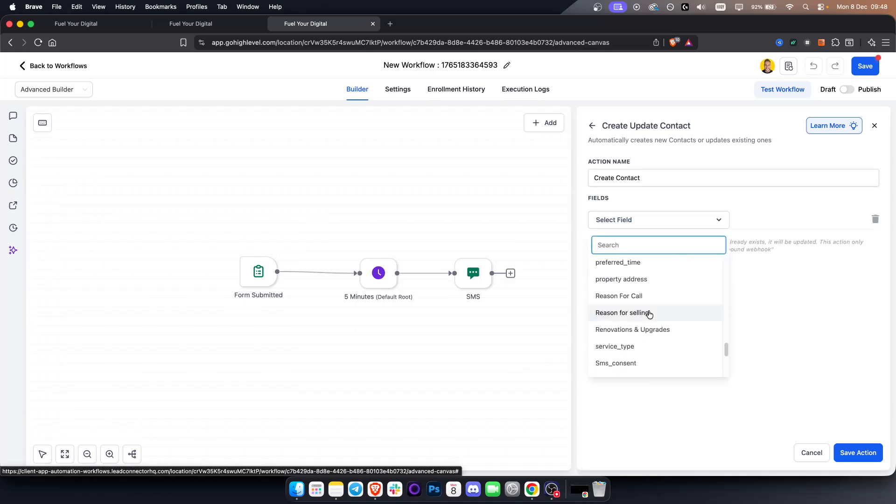
scroll(649, 312, up, 15)
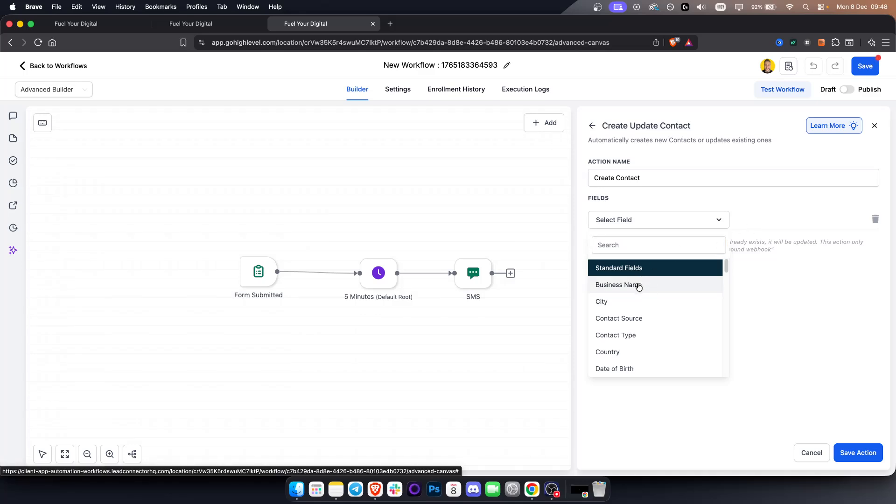
click(804, 451)
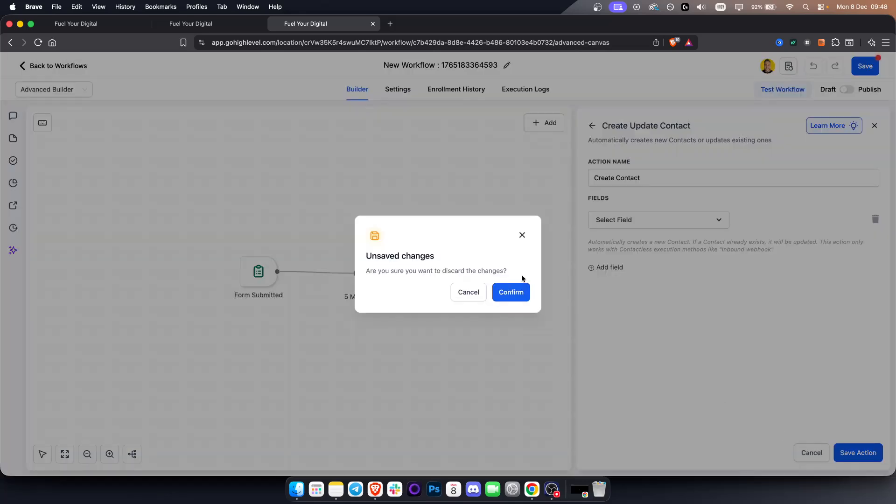
click(520, 291)
- Move the SMS node farther from the 5 Minutes node and format the workflow tree
drag(462, 279, 496, 274)
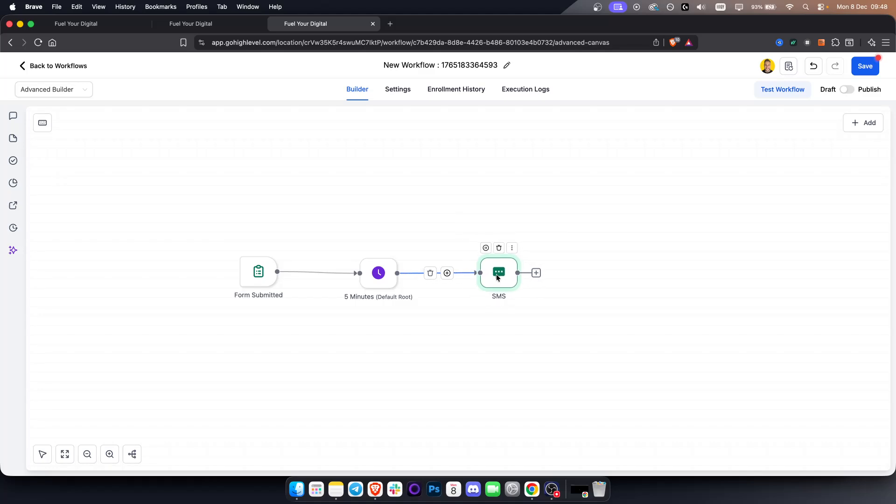
click(133, 454)
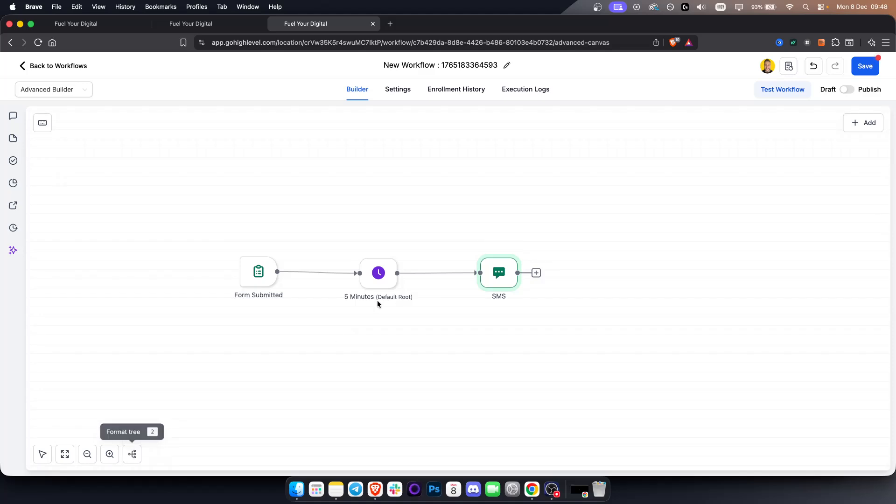
- Try zooming the canvas in and out, and switch the canvas cursor to the hand tool
click(108, 455)
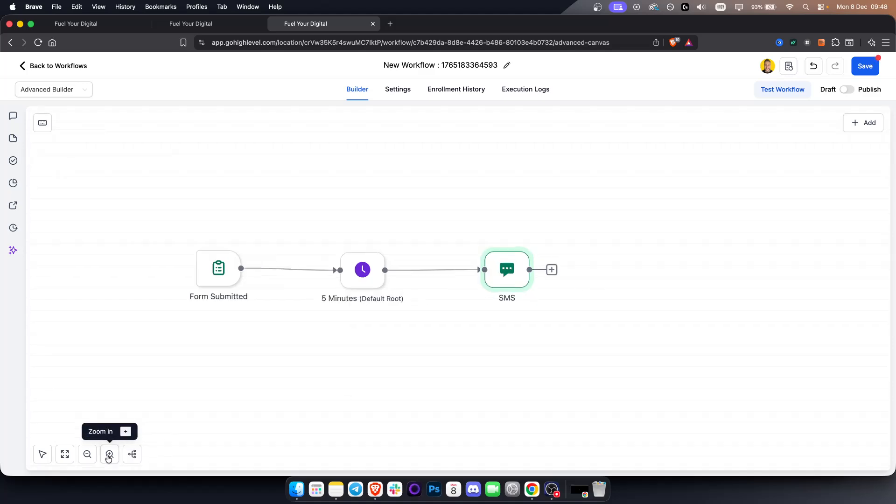
click(109, 455)
click(87, 455)
click(87, 455)
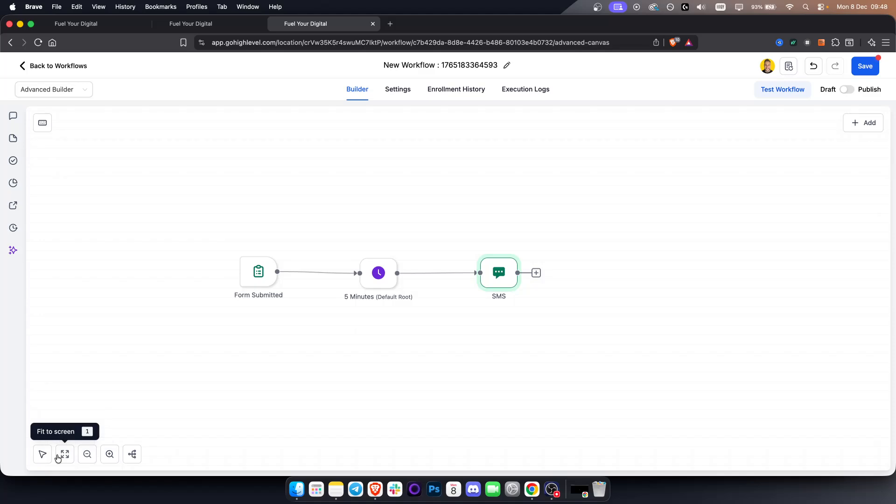
click(43, 456)
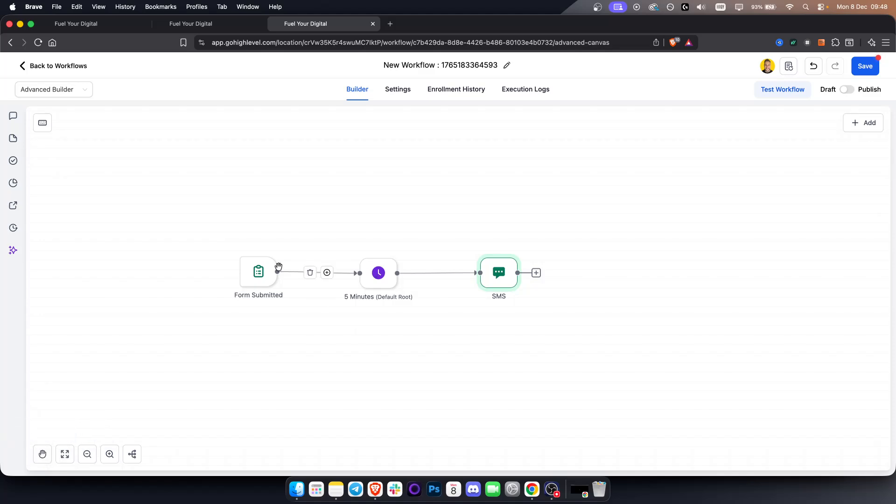
- Review and save the Form Submitted trigger, and check the settings of the 5 Minutes wait
click(258, 275)
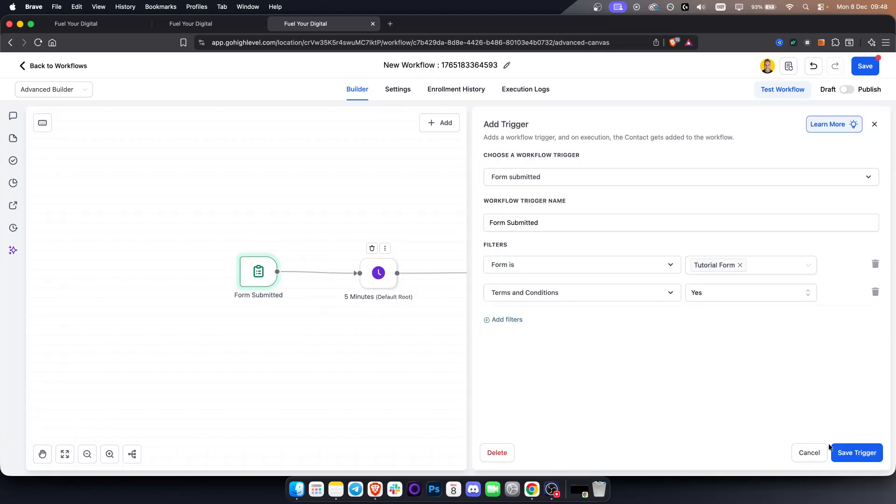
click(841, 452)
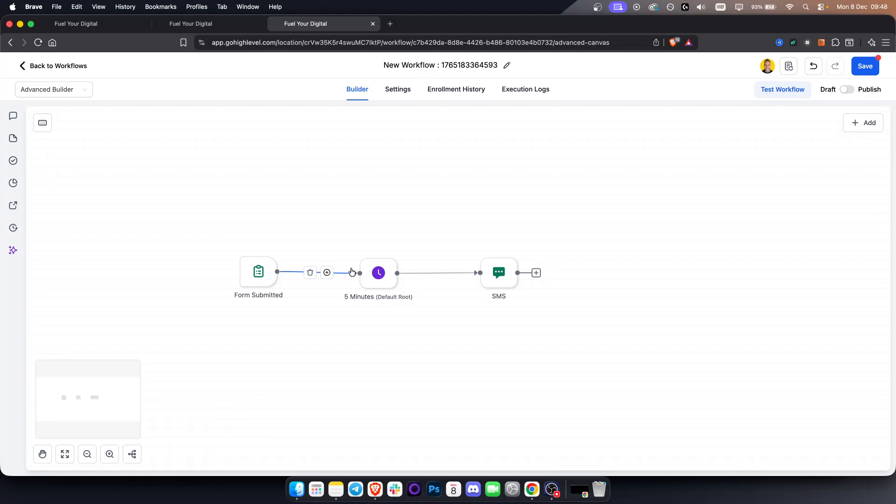
drag(402, 388, 448, 385)
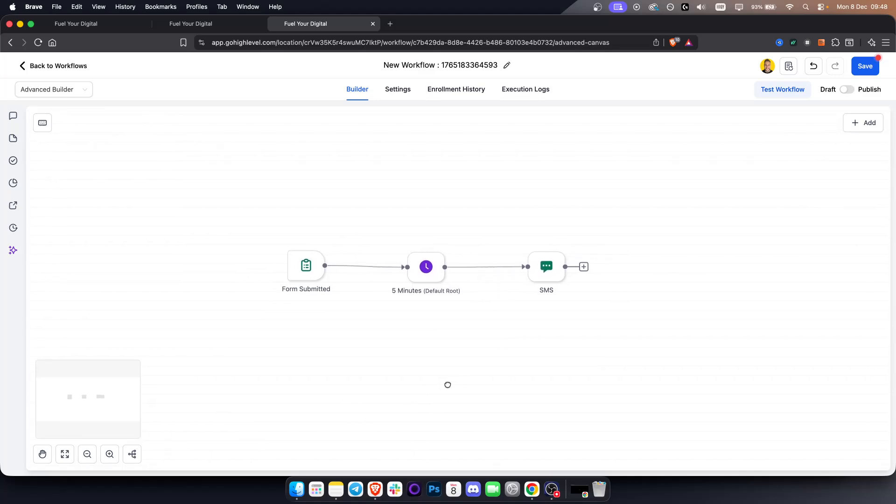
click(434, 267)
click(826, 451)
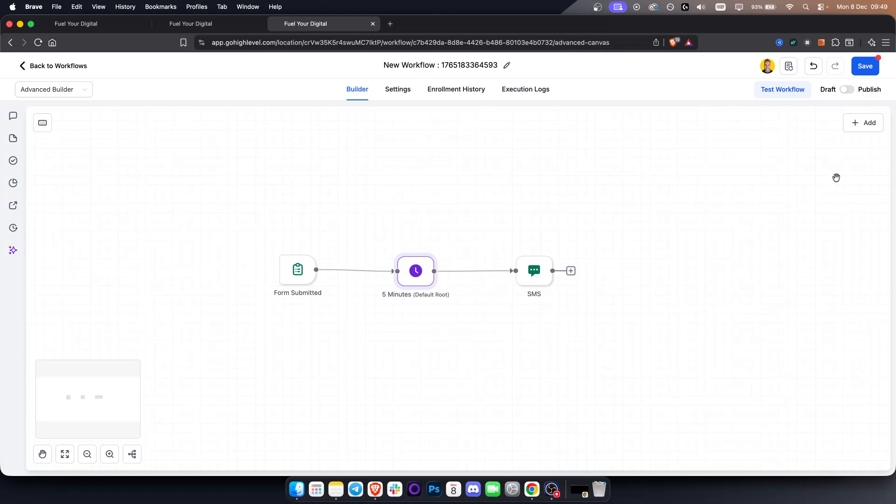
- Set the workflow from Draft to Publish and save it
click(847, 90)
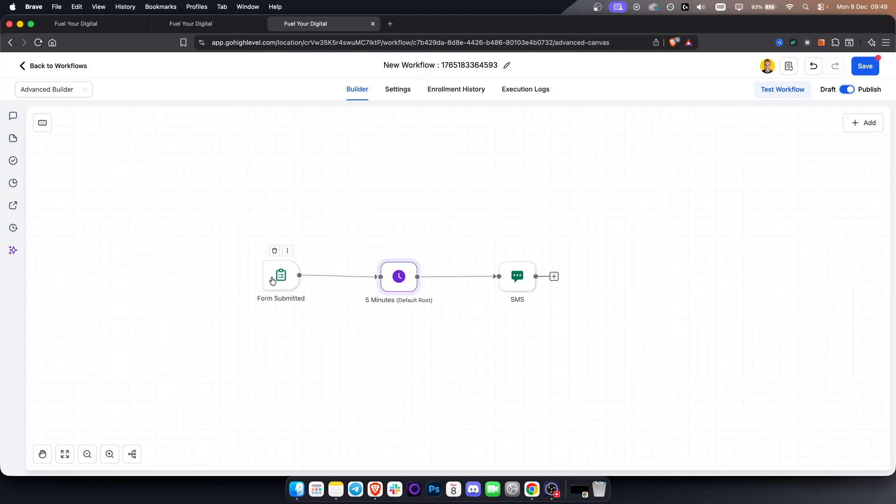
click(866, 65)
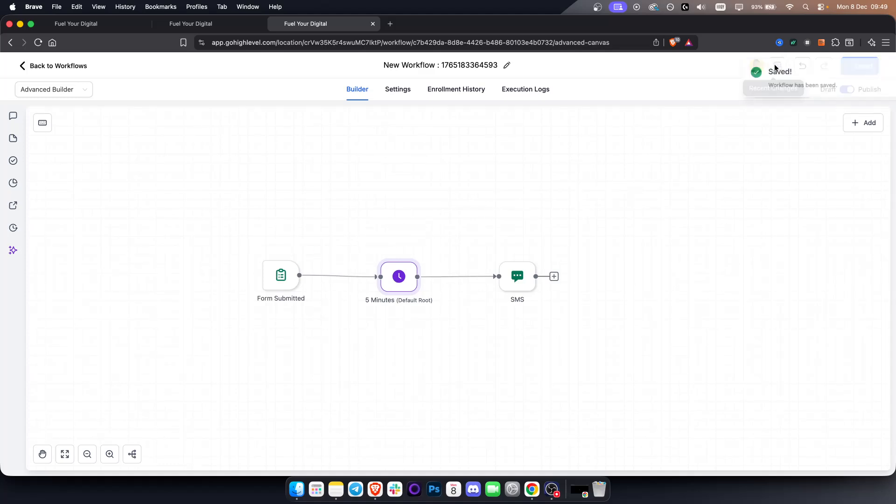
click(878, 71)
- Undo the last four entries in the recent changes history, check the redoable changes, and save the workflow
click(784, 66)
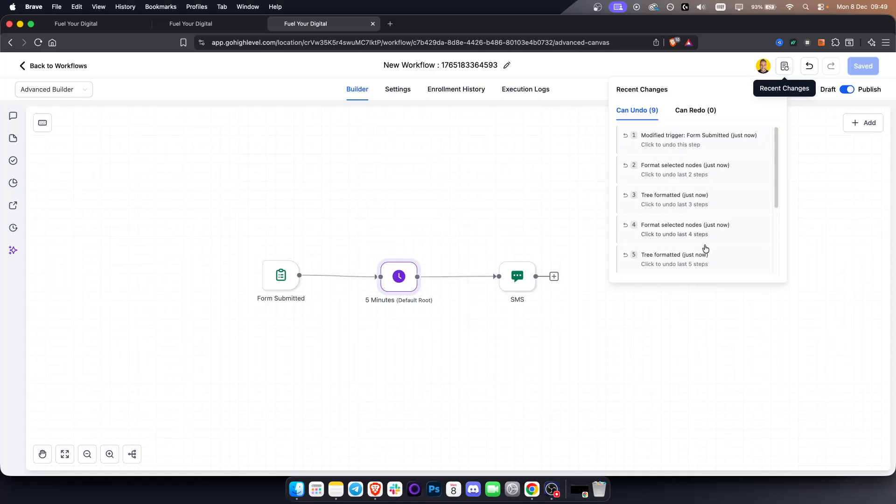
click(693, 140)
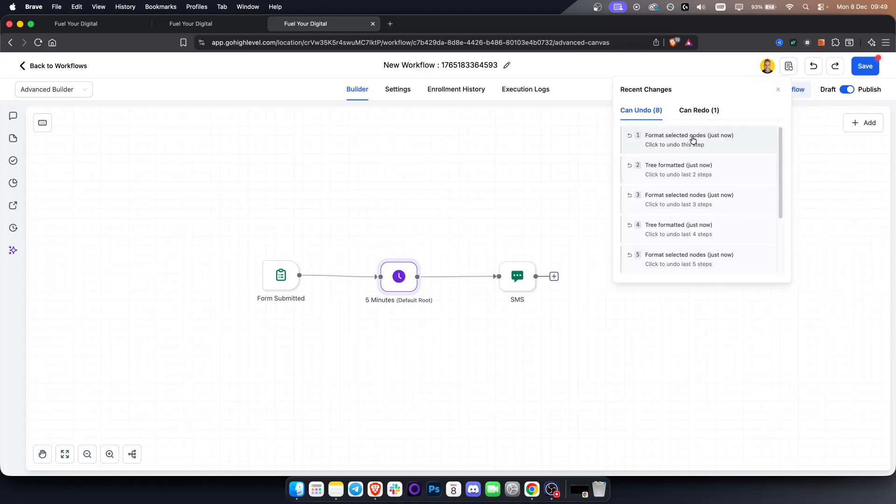
click(692, 140)
click(676, 174)
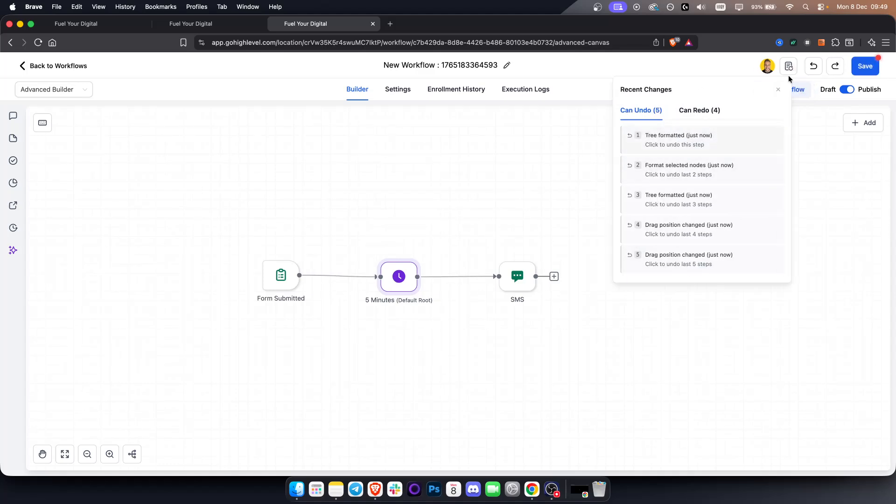
click(717, 108)
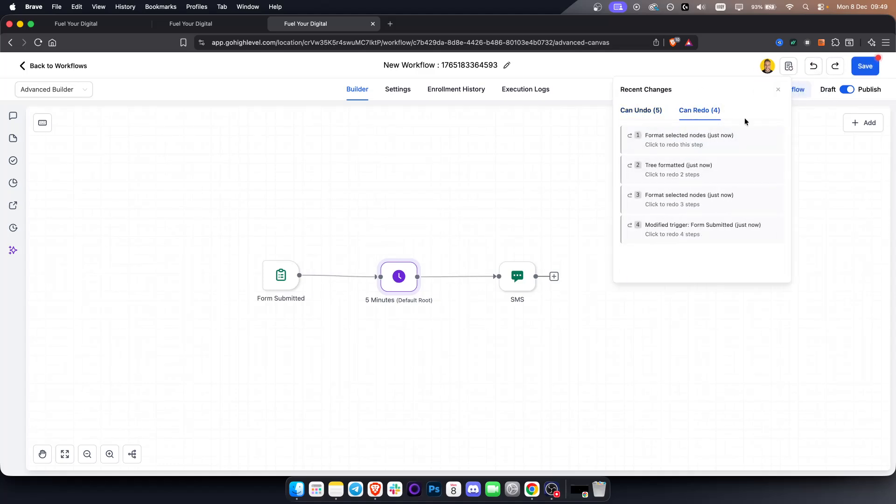
click(778, 89)
click(872, 64)
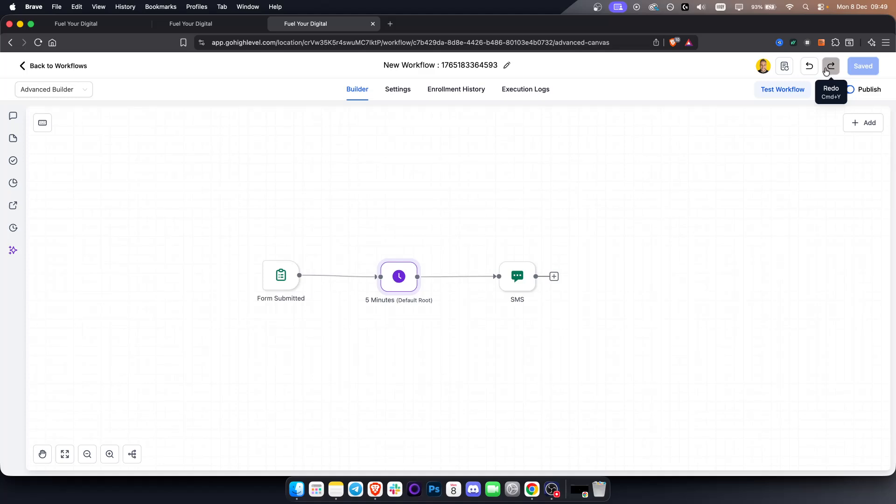
- View the new workflow's enrollment history and its workflow settings
mouse_move(403, 354)
mouse_down()
mouse_move(416, 338)
mouse_move(408, 346)
mouse_up()
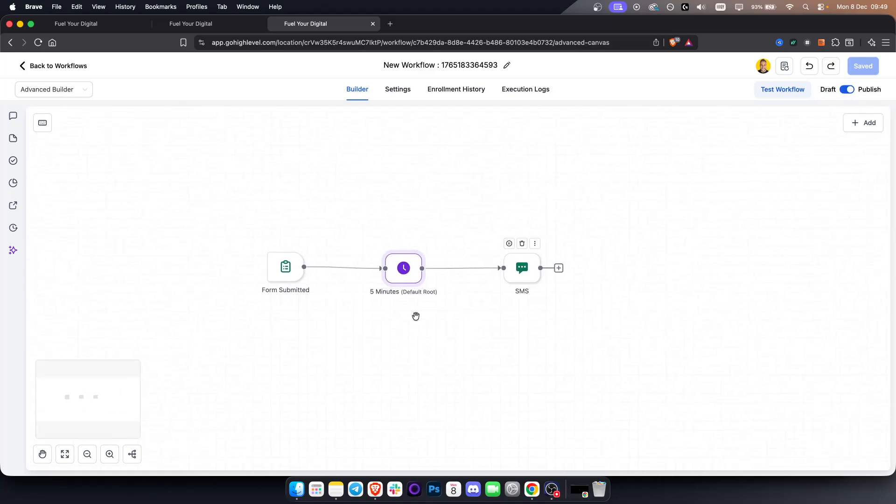
click(456, 90)
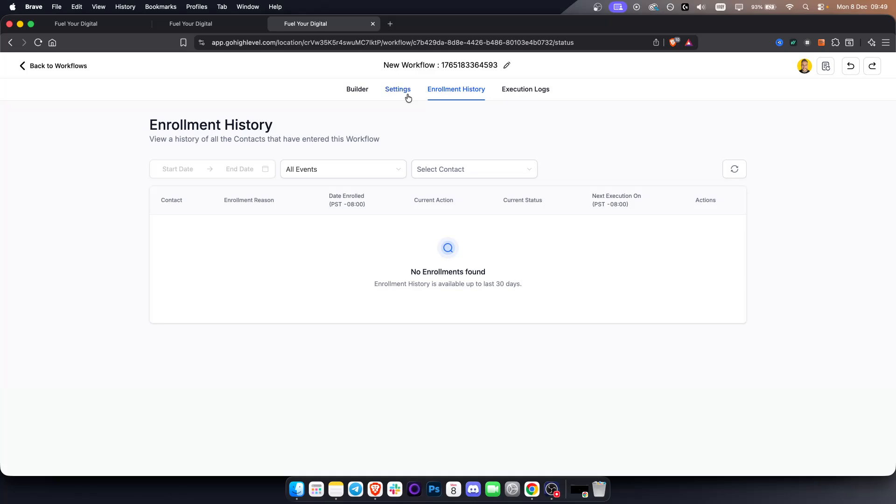
click(407, 91)
- Leave Form 9 without keeping its unsaved work and switch to the Fuel Your Digital sub-account in Sheridan, WY
click(206, 23)
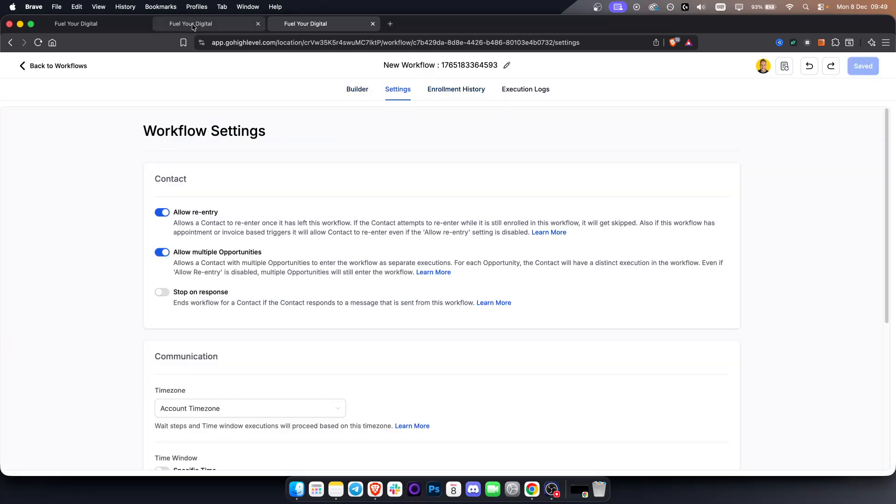
click(118, 26)
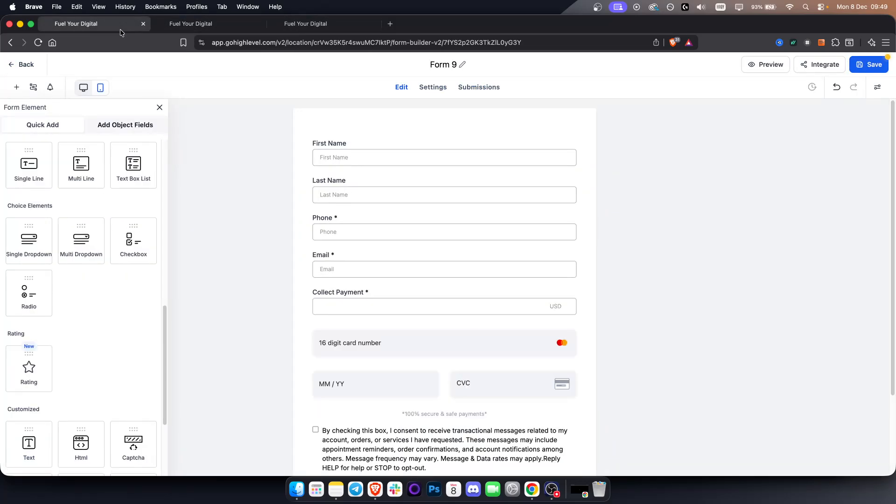
click(27, 64)
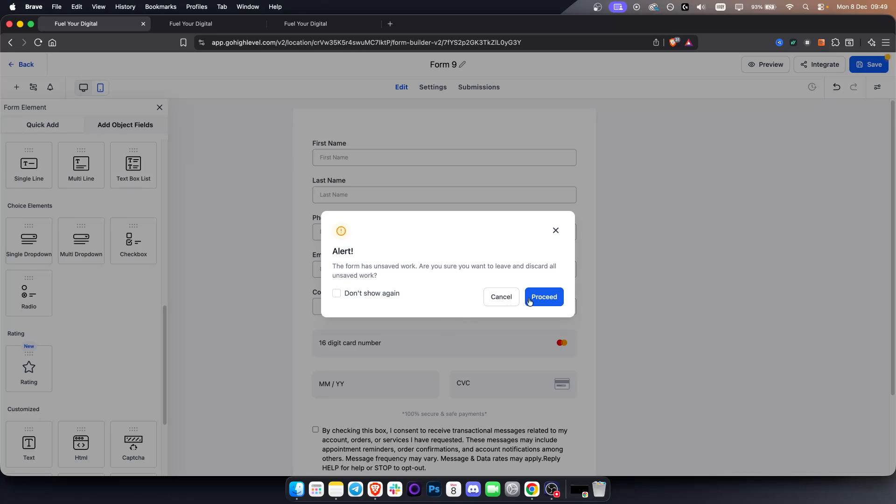
click(544, 297)
click(52, 95)
scroll(143, 283, down, 1)
click(172, 233)
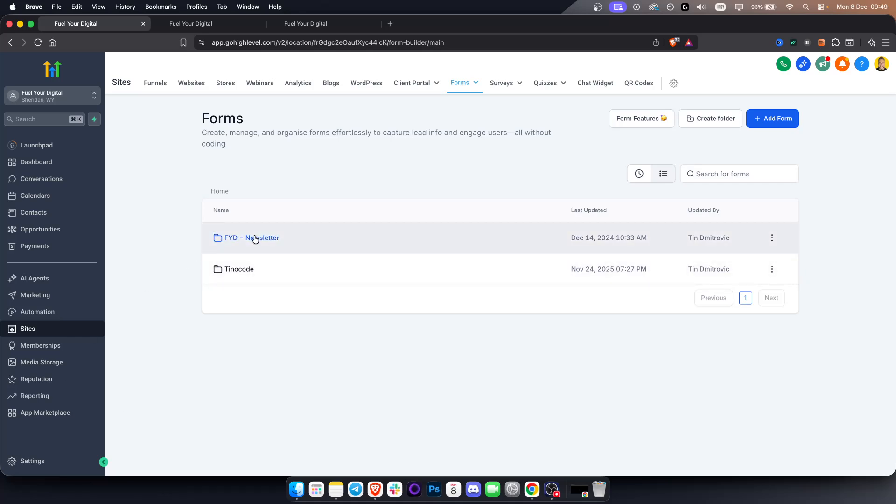
- Open the Black Friday Promotion Emails (Existing Users) workflow from the Black Friday Promotional Workflows folder
click(37, 311)
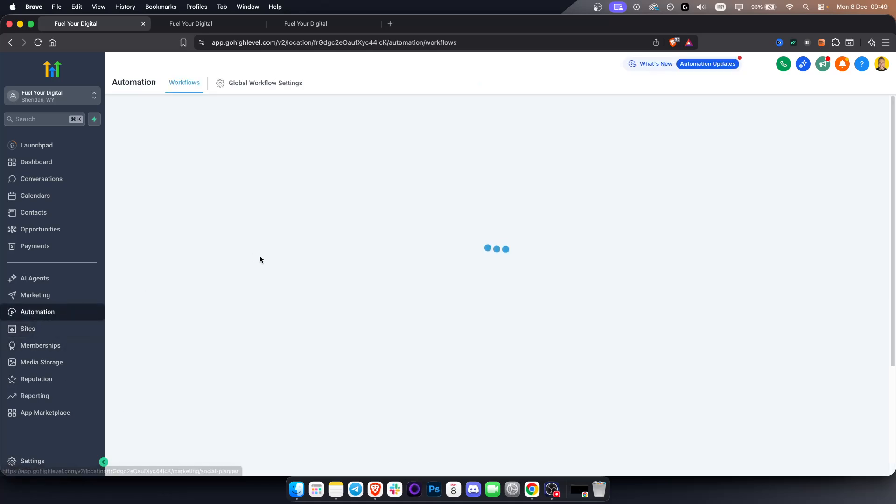
click(259, 232)
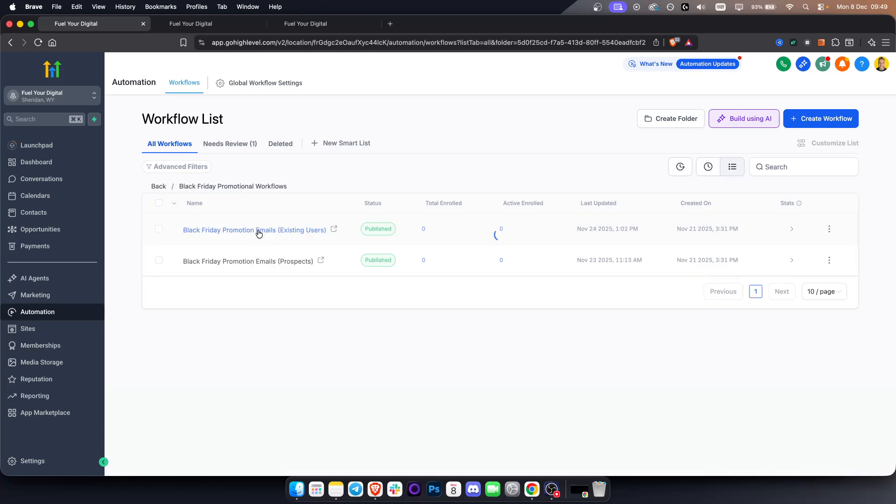
click(247, 230)
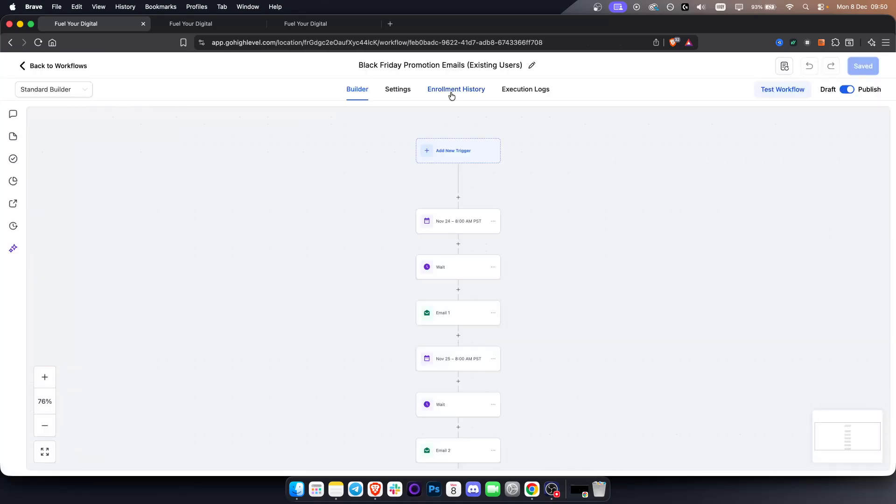
- Examine the Black Friday workflow's enrollment history, including the current status, date enrolled and enrollment reason columns
click(451, 91)
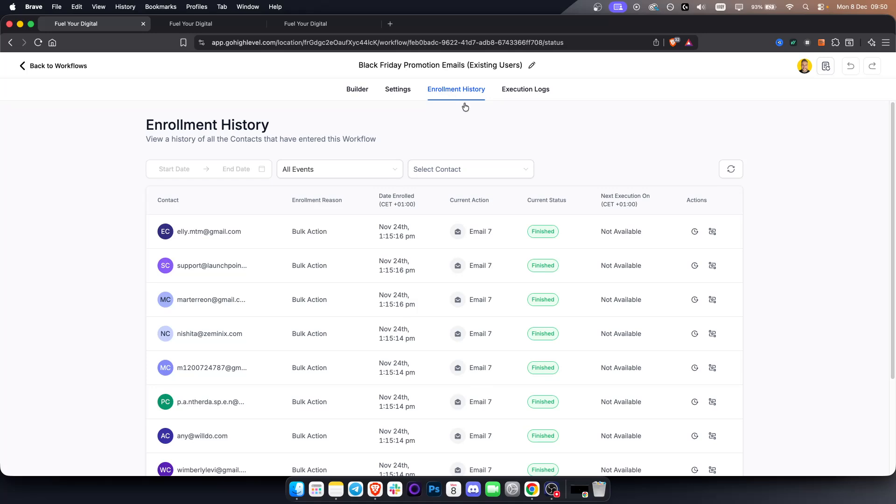
triple_click(545, 200)
triple_click(399, 196)
triple_click(311, 200)
- Review the Black Friday workflow's execution logs and view the event details of the first entry
click(524, 91)
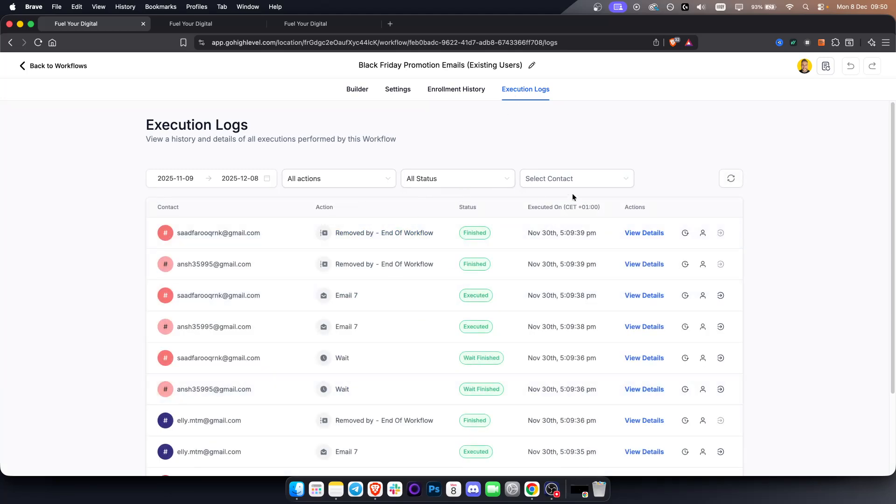
click(644, 233)
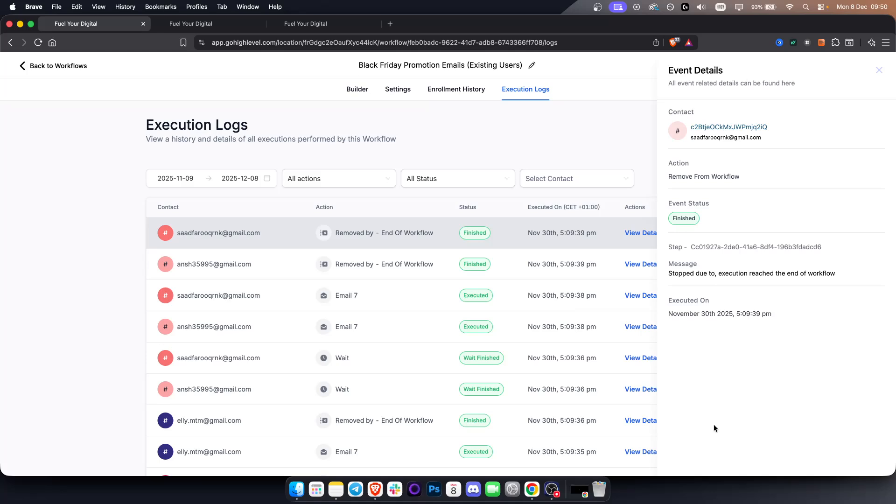
- Examine the log entry's message, execution time and event status, and close its event details
triple_click(705, 273)
triple_click(706, 314)
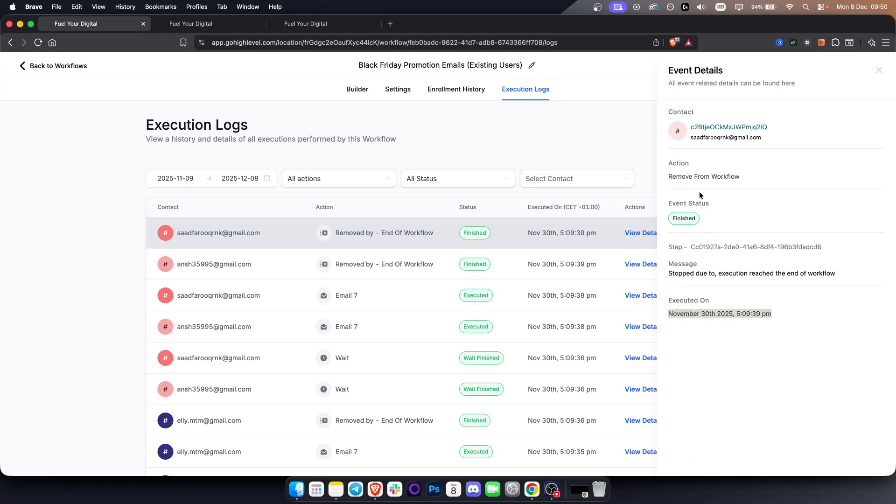
click(684, 204)
click(878, 73)
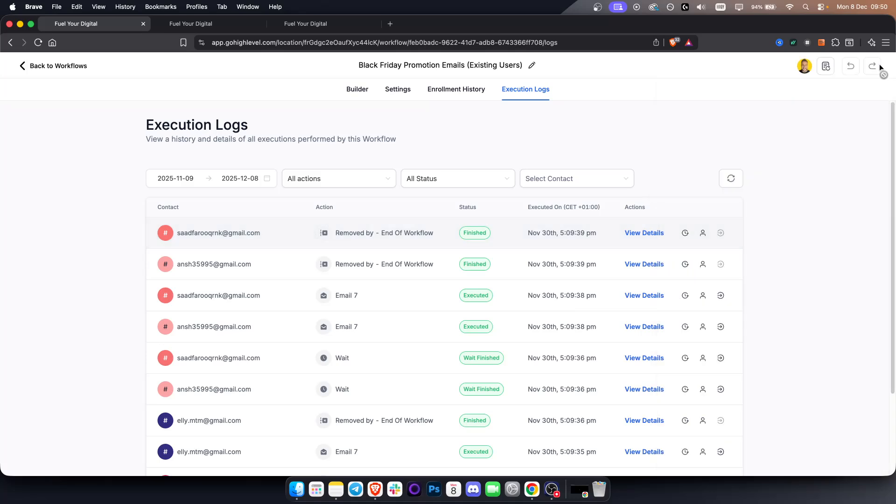
- Leave the Black Friday workflow and switch to the TutorialsHub sub-account in New York
click(65, 73)
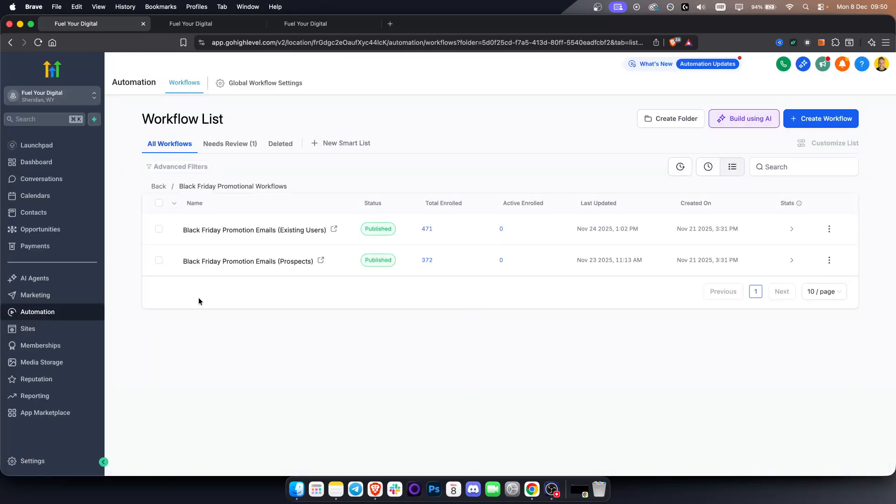
click(79, 97)
scroll(187, 271, down, 1)
click(166, 276)
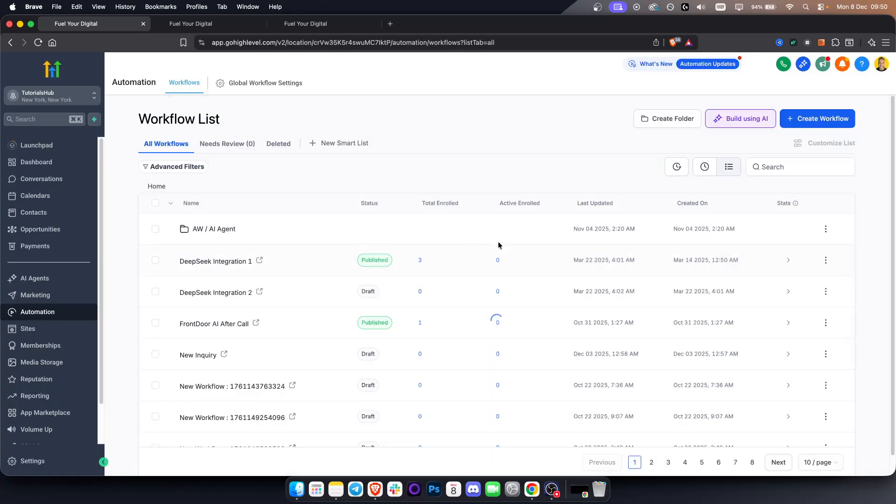
- Generate a workflow with AI from the suggested proposal prompt: SMS after 24 hours, email after 2 days, call task after 3, cold stage after 7
click(750, 121)
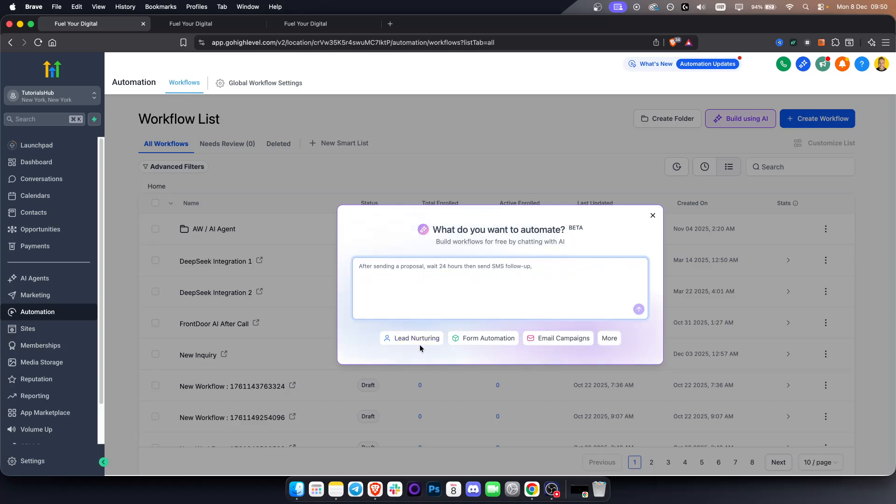
click(537, 281)
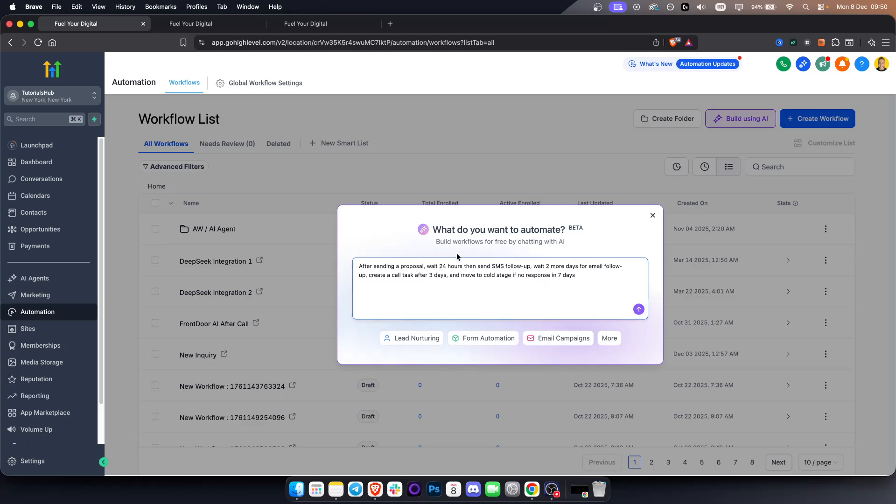
drag(427, 266, 490, 259)
click(517, 263)
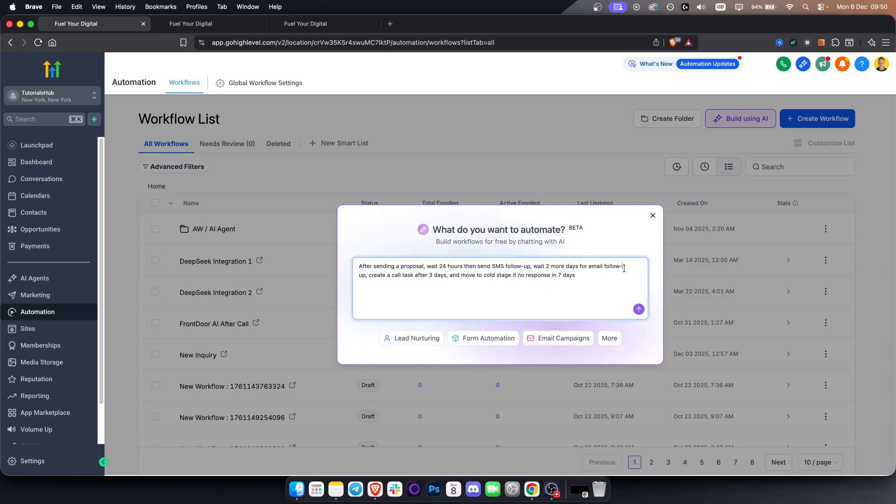
drag(370, 274, 565, 281)
click(447, 276)
click(571, 288)
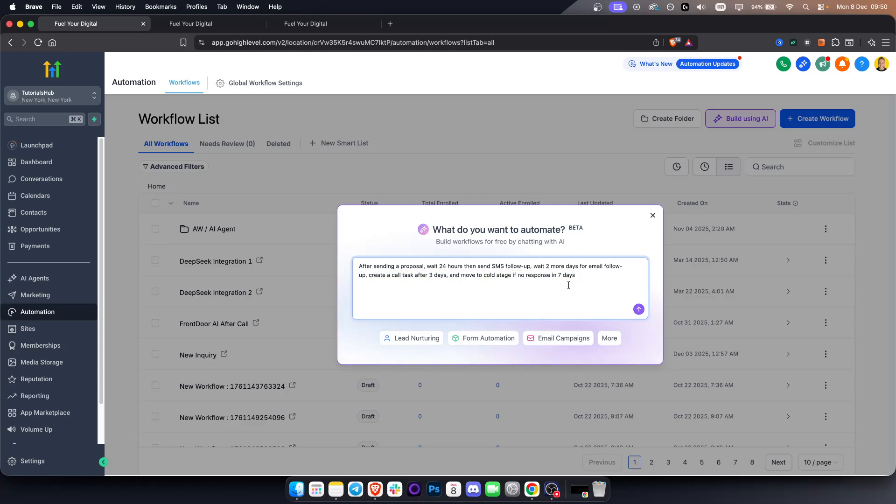
click(638, 310)
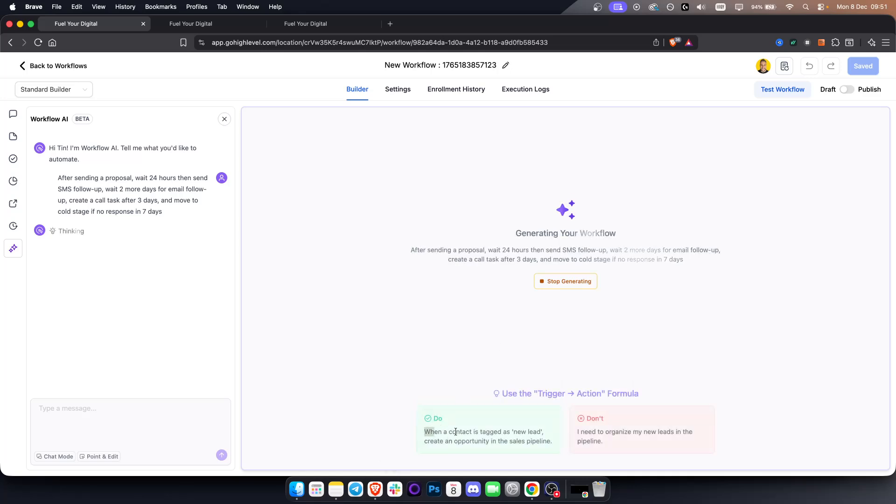
drag(424, 431, 550, 441)
click(550, 442)
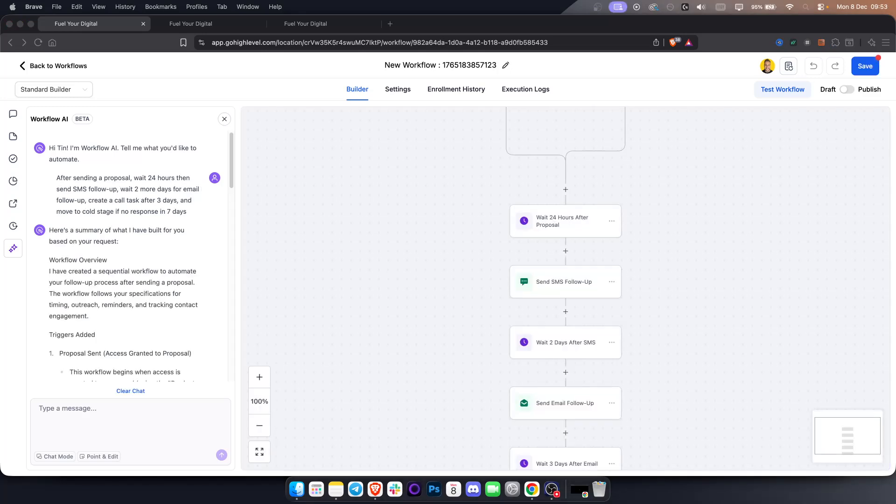
- Review the generated workflow's layout and the Workflow AI summary of its overview, triggers and actions
click(504, 256)
drag(786, 123, 744, 183)
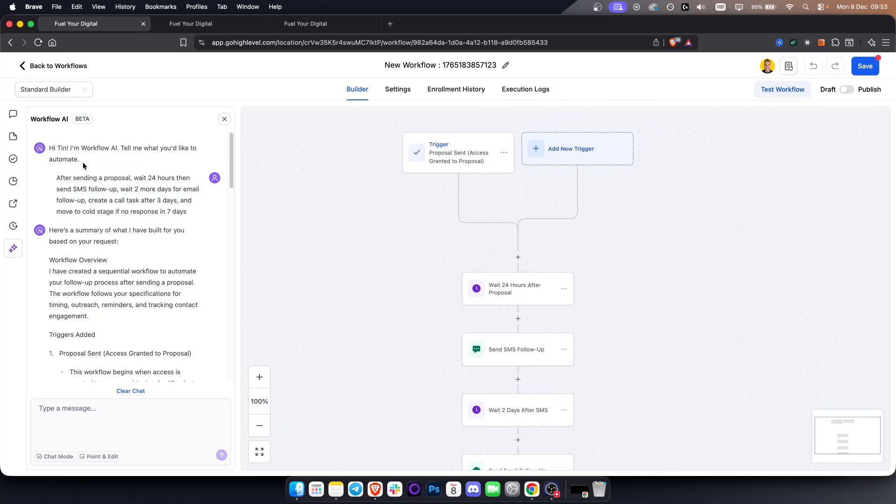
scroll(71, 193, down, 2)
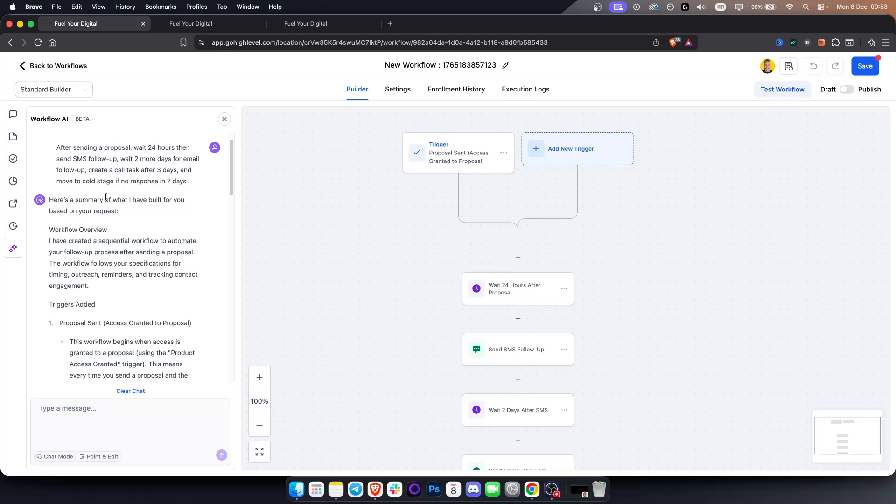
scroll(51, 230, down, 1)
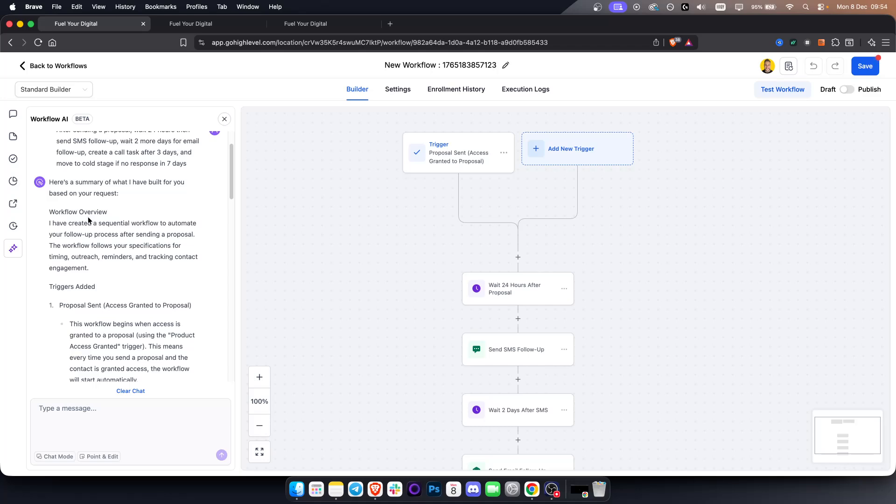
scroll(88, 219, down, 4)
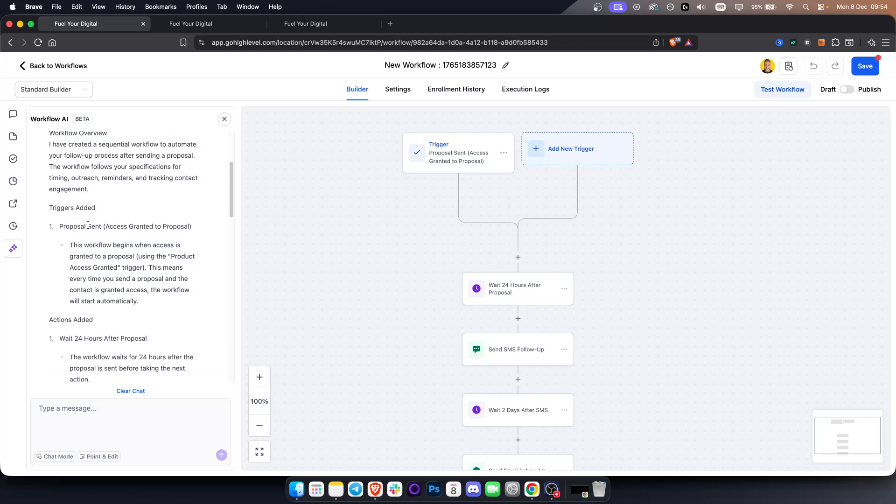
scroll(88, 225, down, 1)
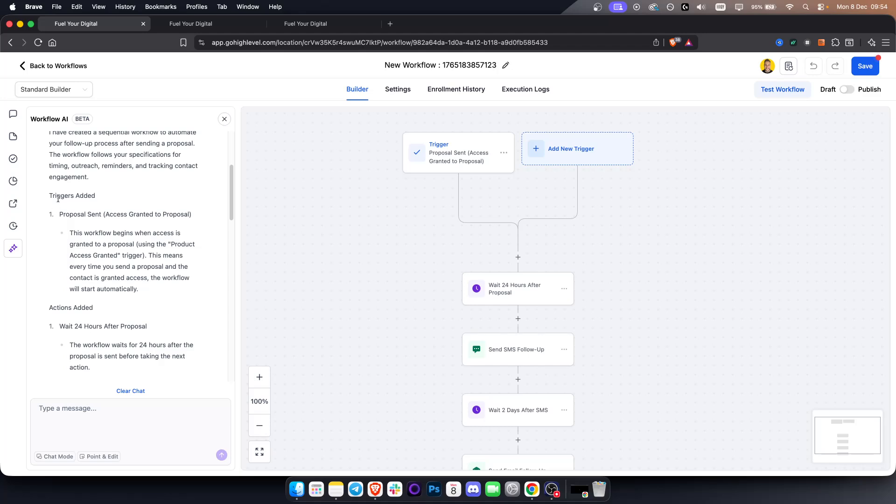
drag(70, 232, 172, 290)
click(172, 289)
scroll(86, 363, down, 1)
scroll(85, 363, down, 1)
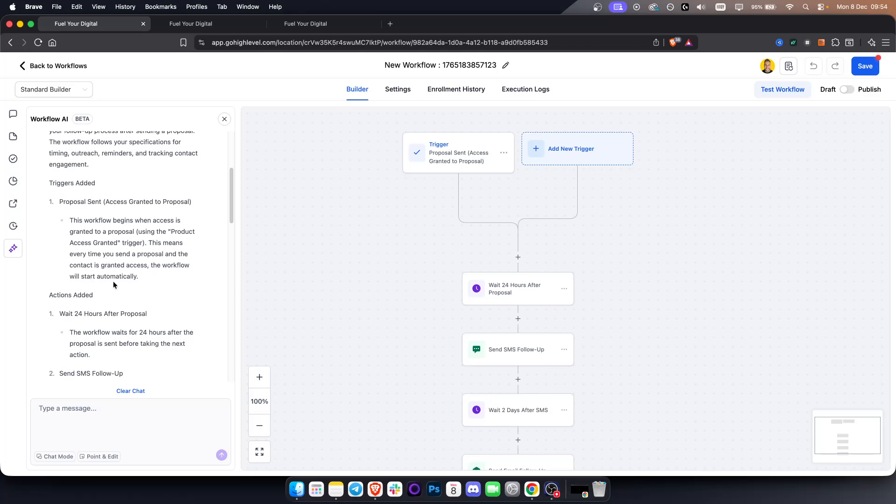
- Check and save the Proposal Sent trigger and the Wait 24 Hours After Proposal action
click(460, 155)
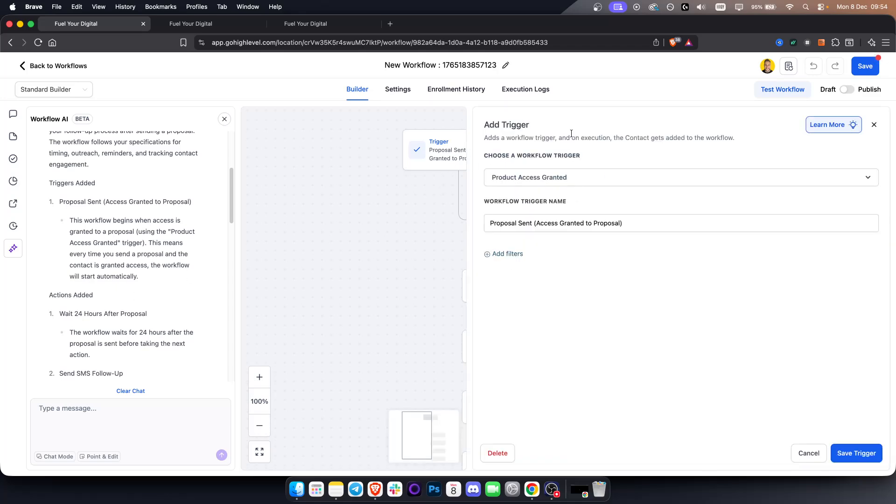
click(854, 453)
scroll(540, 292, down, 3)
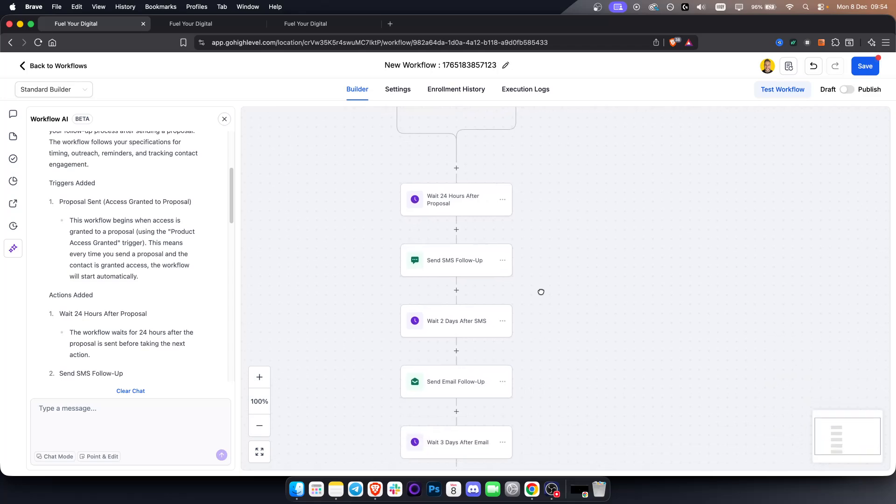
click(437, 201)
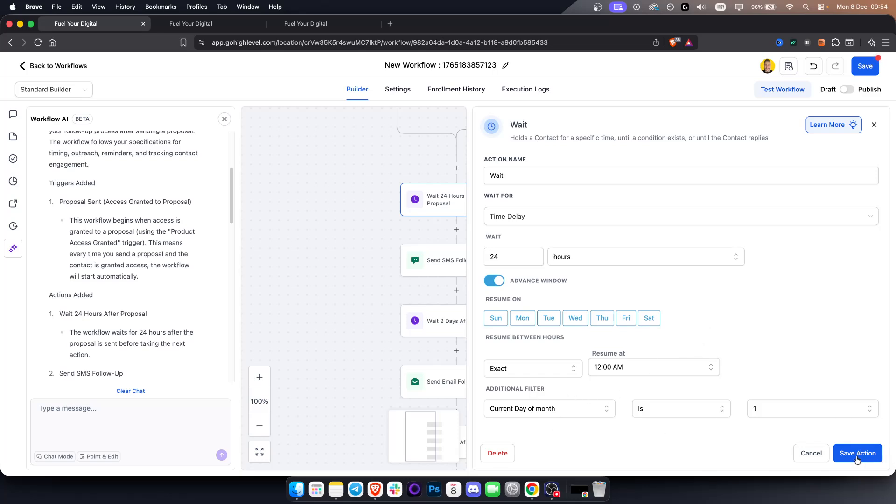
click(857, 453)
scroll(607, 327, down, 3)
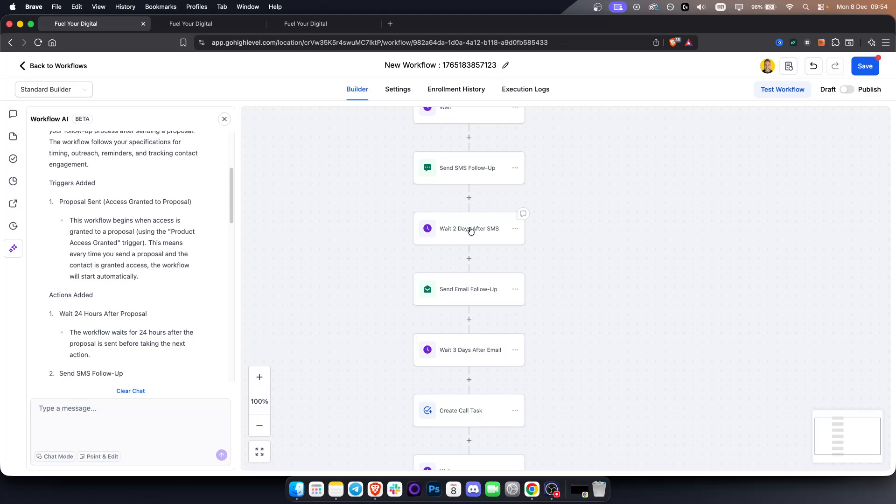
- Review the full settings of the Send Email Follow-Up action and save it
click(470, 291)
scroll(837, 242, down, 10)
scroll(754, 320, down, 2)
click(854, 454)
scroll(626, 381, down, 4)
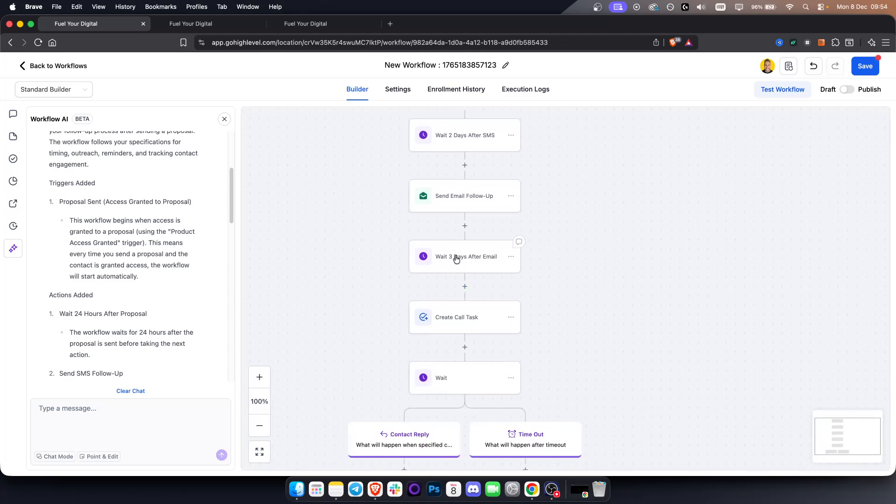
- Review the Create Call Task settings without changing them, and inspect the Contact Reply and Time Out branches
click(468, 323)
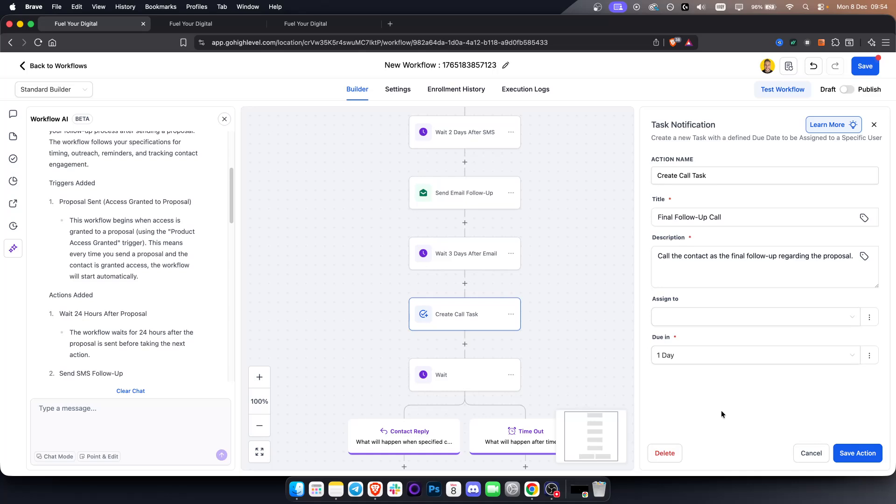
click(810, 455)
scroll(646, 222, down, 5)
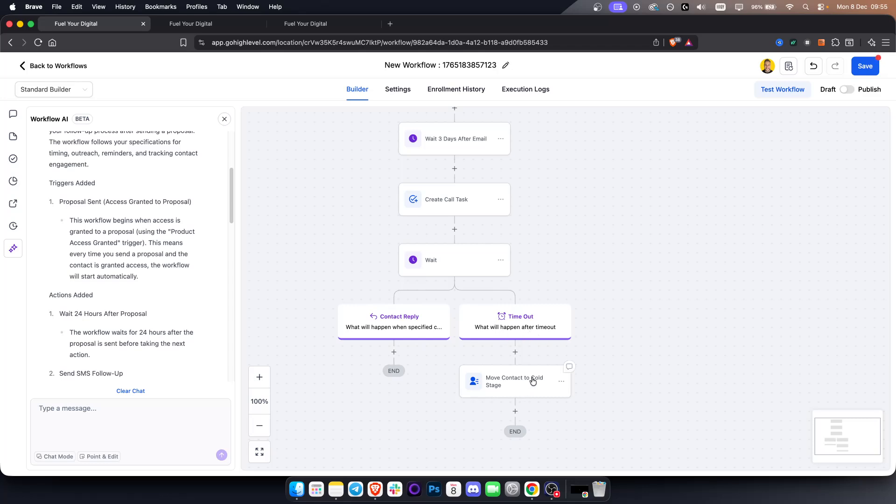
- Try to save the AI-generated proposal follow-up workflow
scroll(681, 160, up, 10)
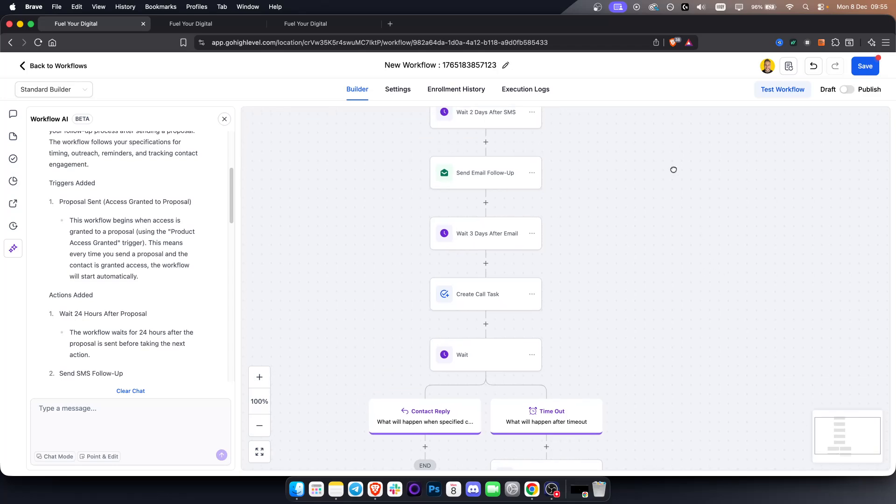
drag(644, 204, 664, 164)
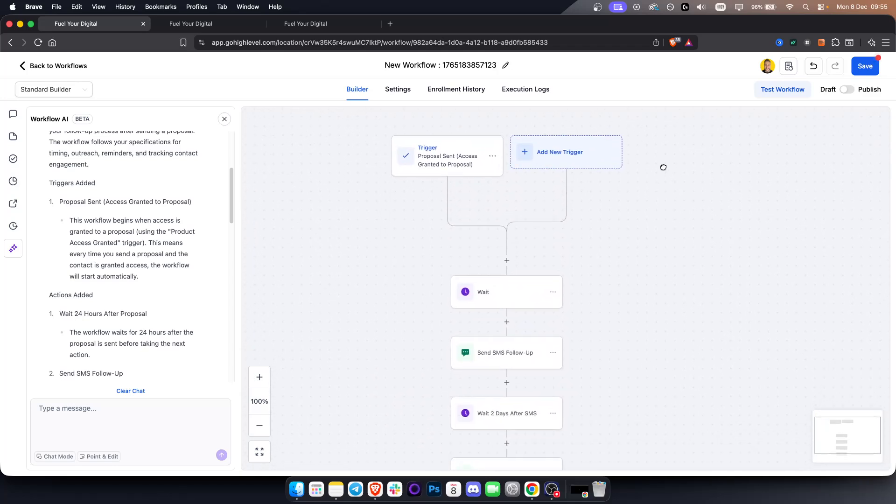
click(873, 69)
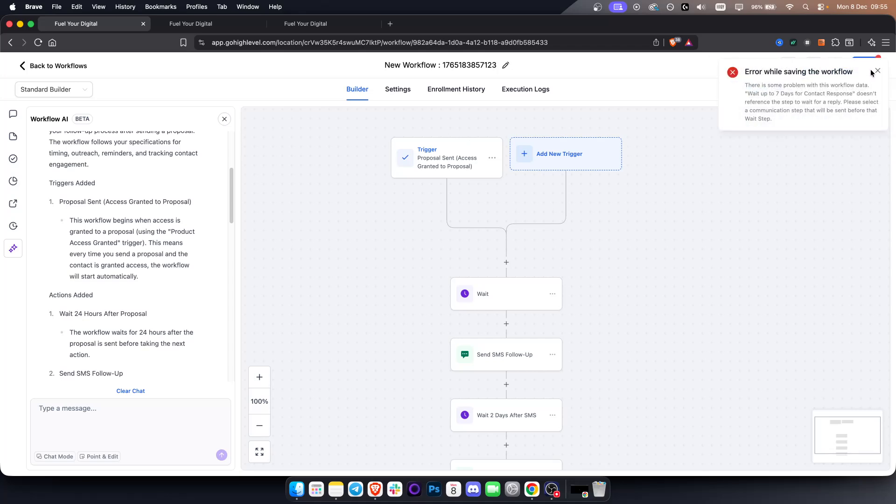
click(876, 73)
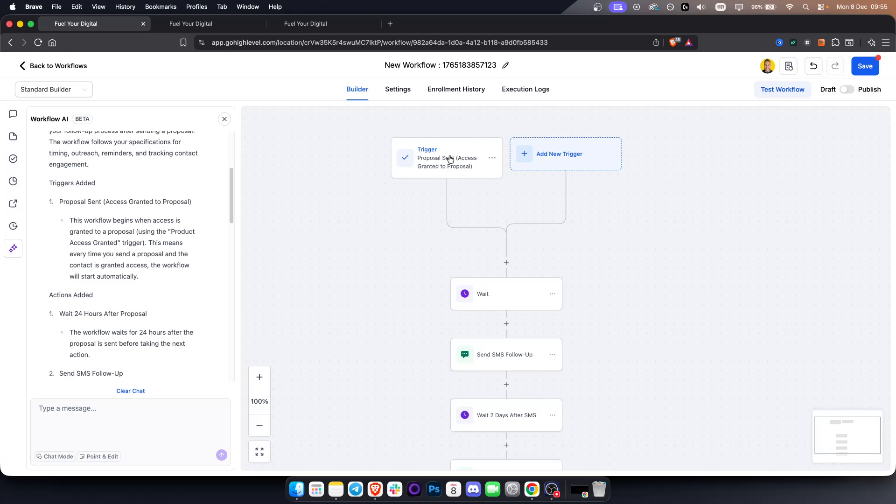
- Leave the AI-generated workflow without saving it and open the TutorialsHub contacts list
click(66, 67)
click(543, 298)
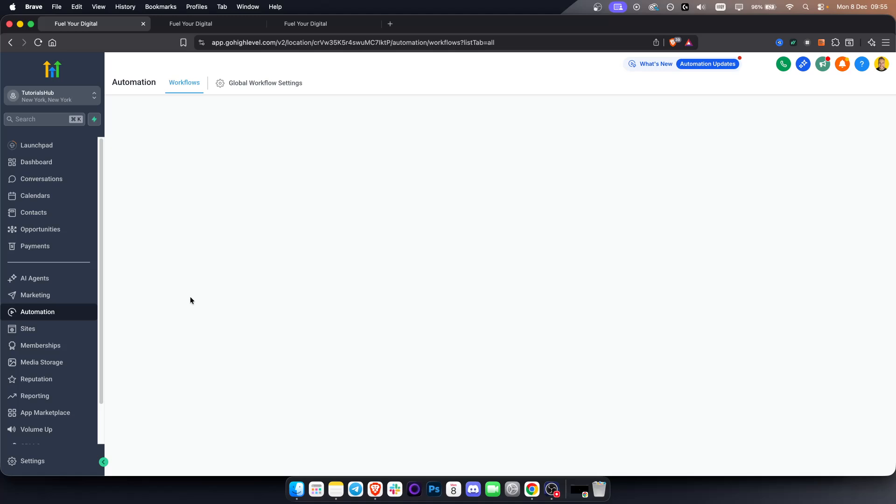
click(51, 219)
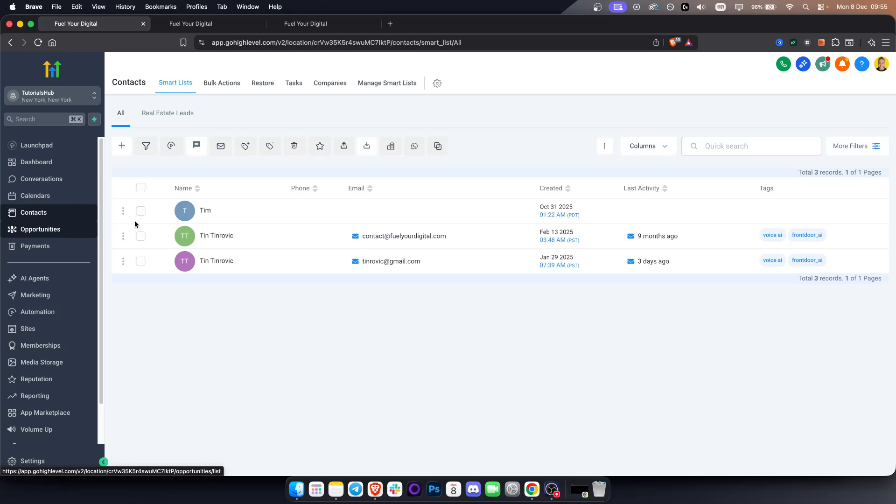
click(140, 188)
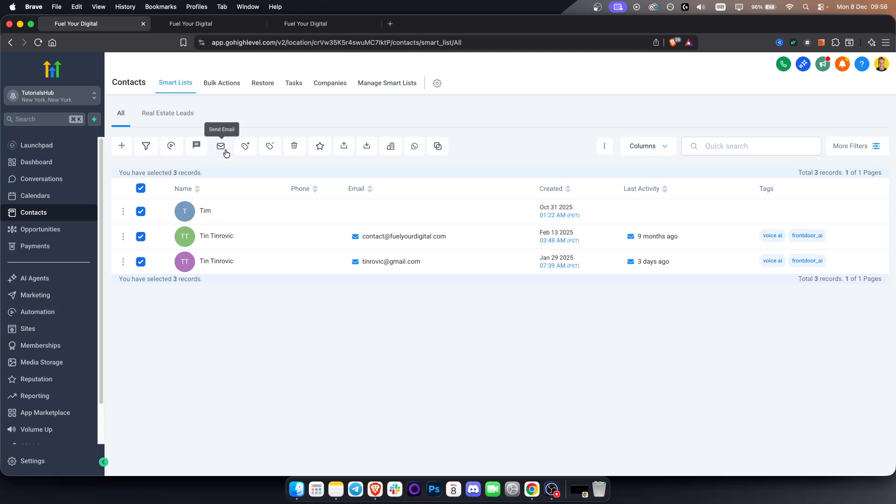
click(171, 147)
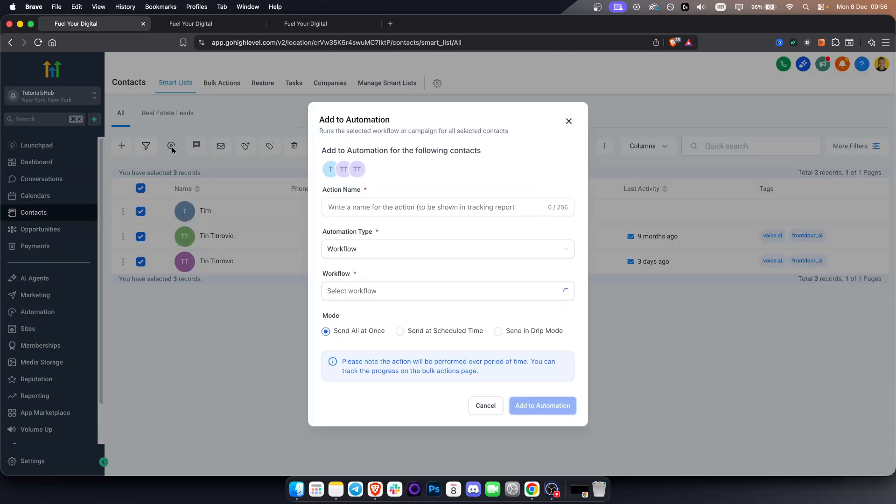
click(357, 294)
scroll(381, 388, down, 5)
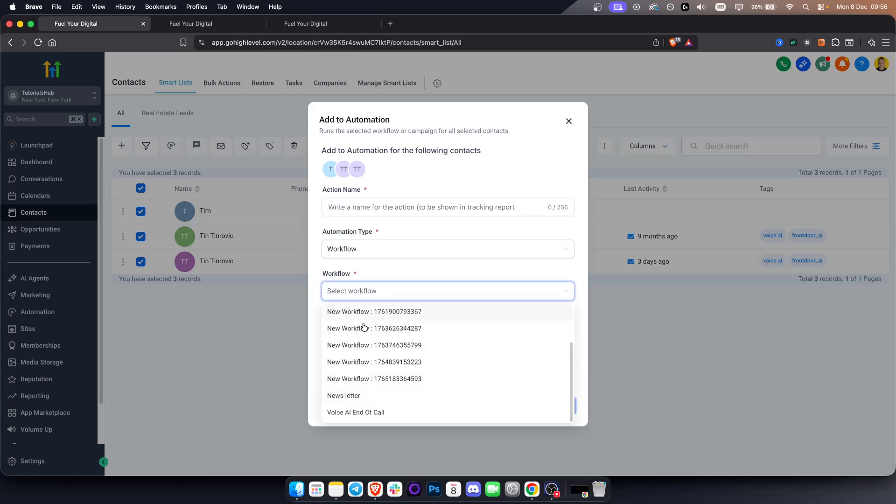
click(379, 317)
click(350, 207)
text(test)
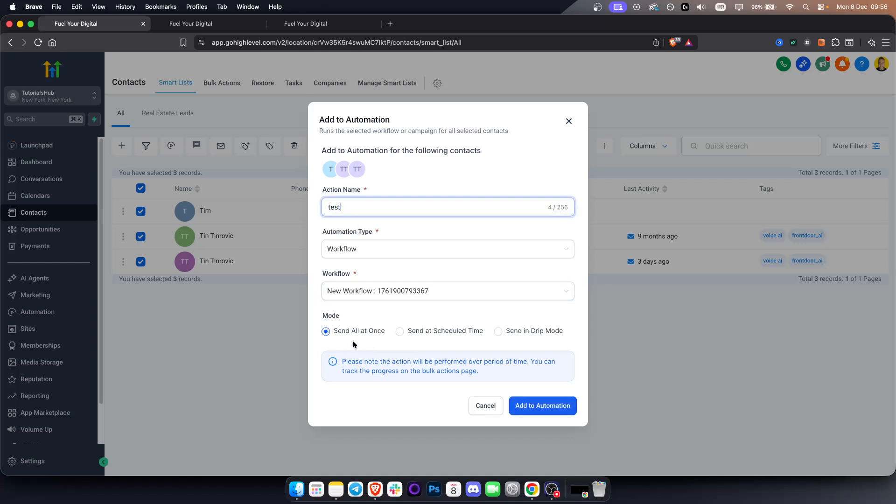
click(558, 409)
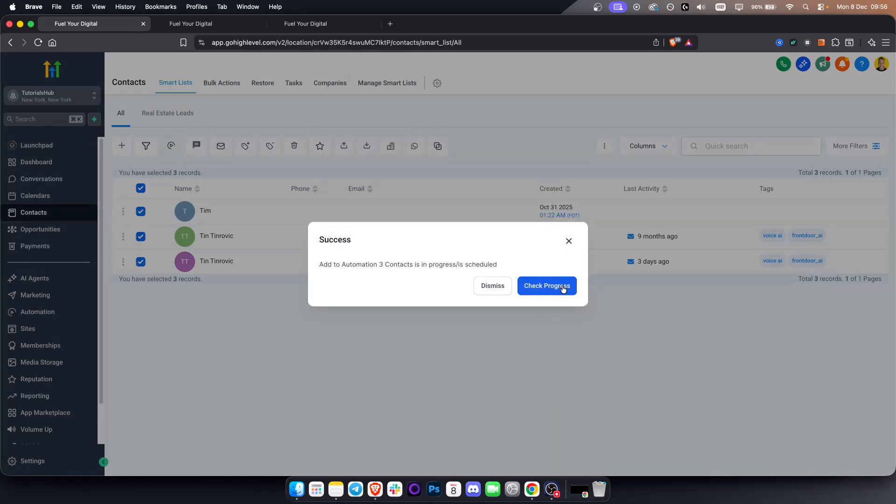
click(536, 286)
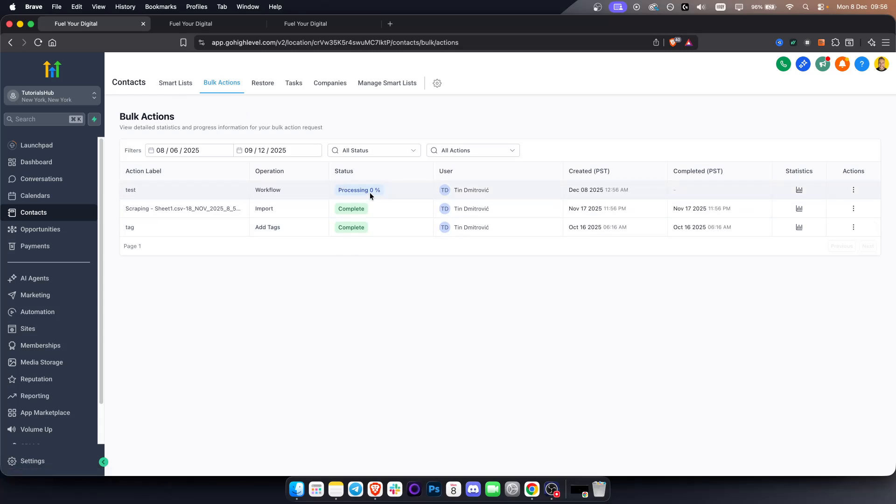
- Switch to the Fuel Your Digital sub-account and open its PPF 30 Day Outreach - First Name workflow
click(57, 99)
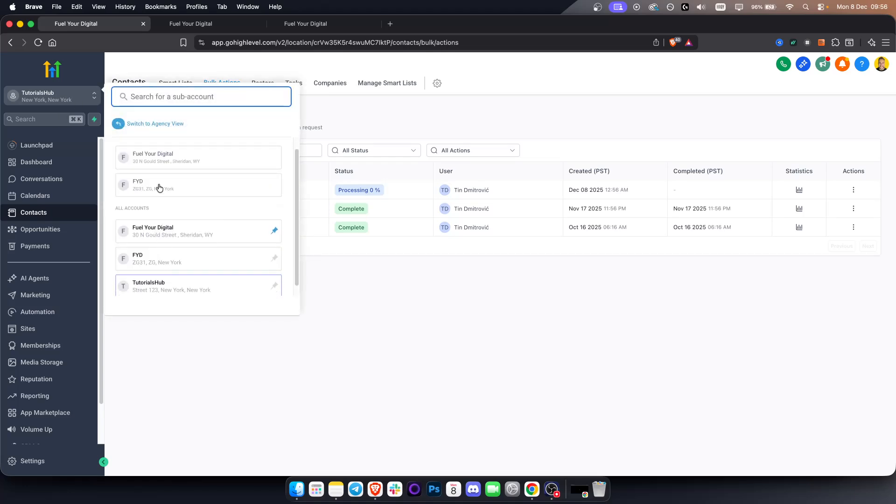
click(152, 158)
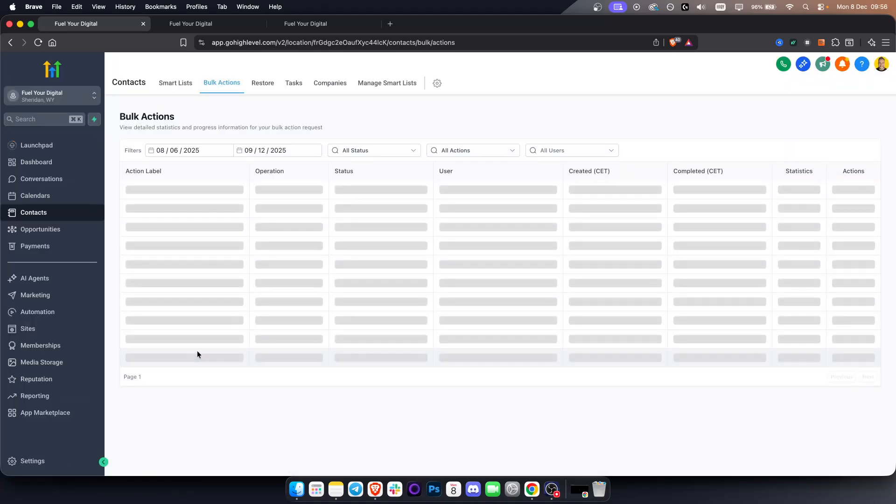
click(63, 317)
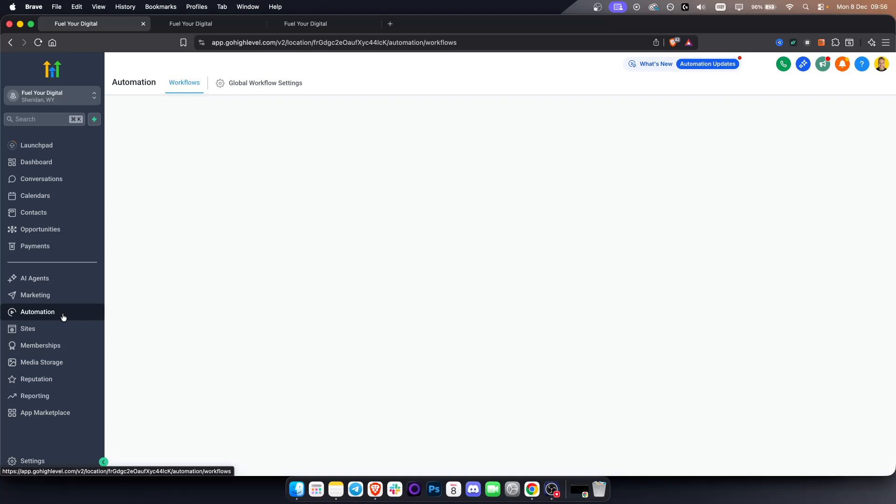
scroll(229, 313, down, 2)
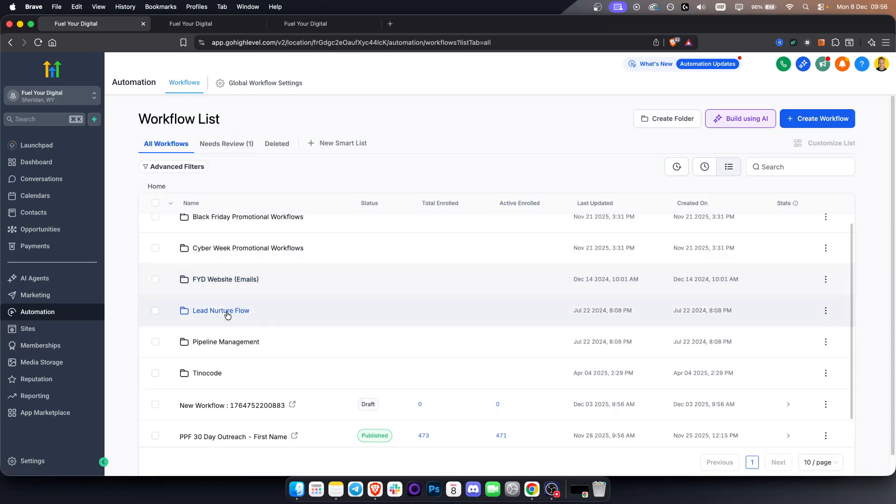
scroll(227, 315, up, 1)
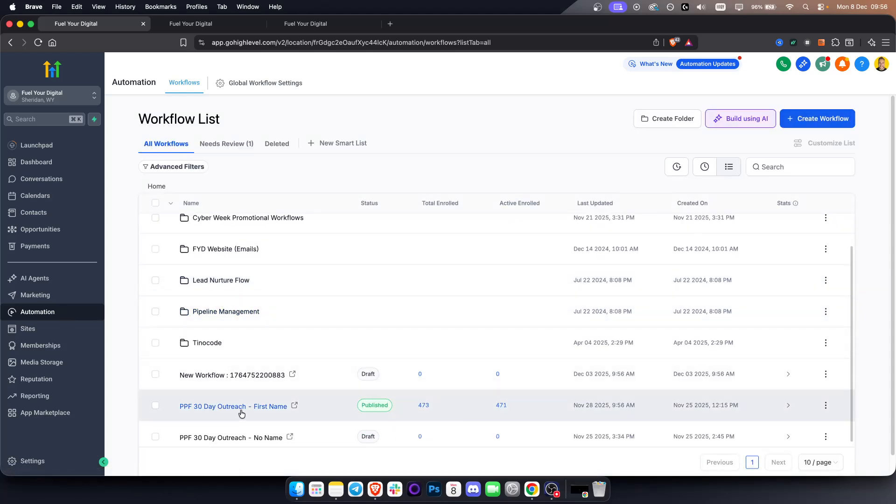
click(240, 407)
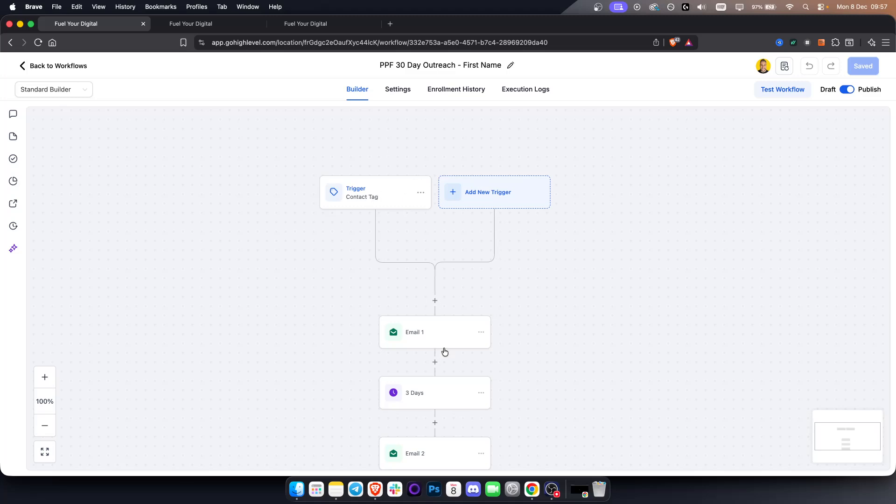
- Examine the outreach workflow's sequence of emails and wait periods from the Contact Tag trigger downward, and return to the workflow list
scroll(562, 341, down, 4)
scroll(500, 250, up, 3)
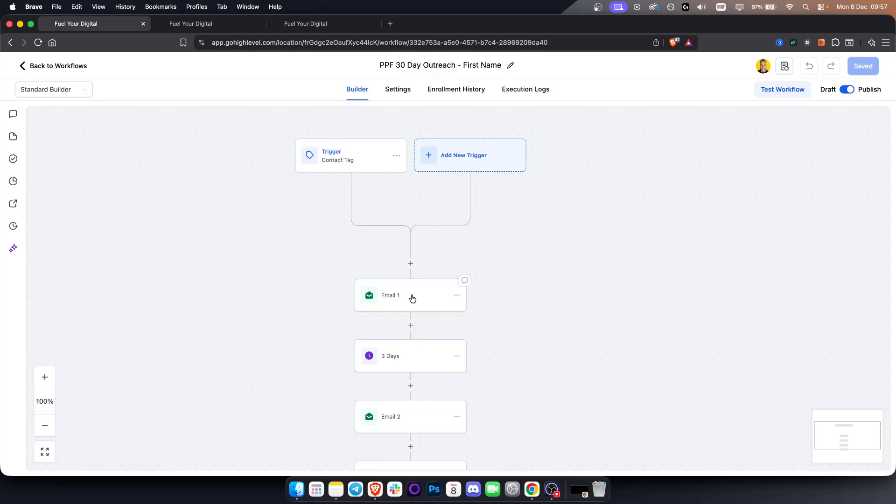
drag(524, 424, 518, 369)
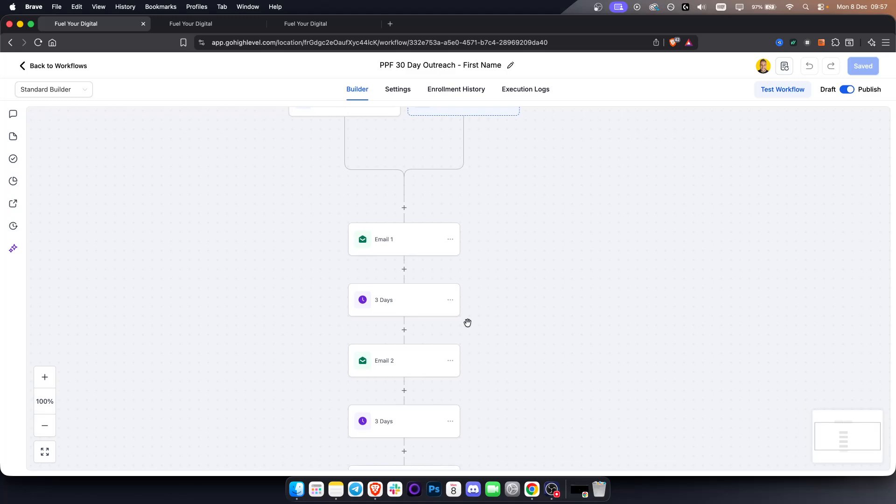
scroll(532, 244, down, 5)
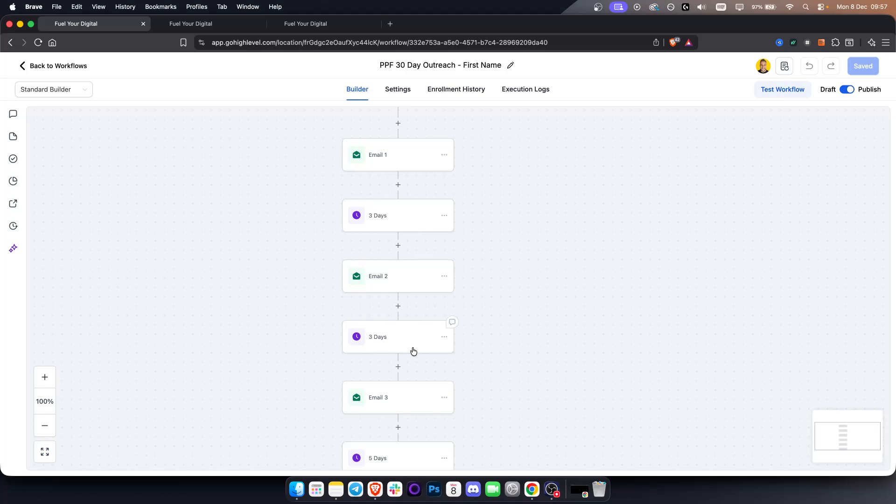
scroll(564, 374, down, 10)
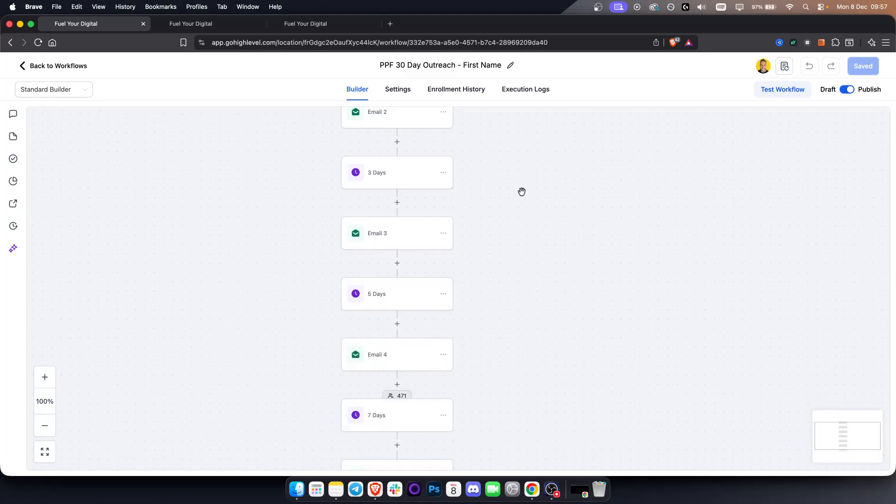
scroll(508, 286, up, 15)
drag(510, 211, 527, 231)
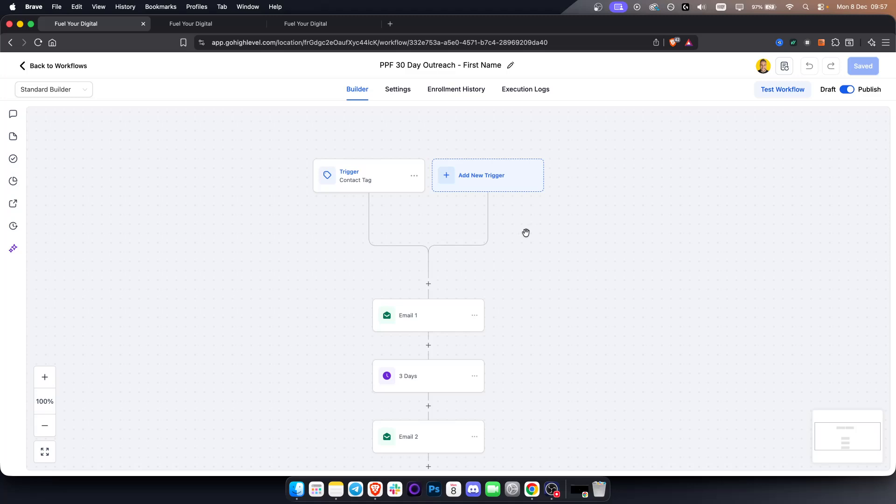
click(41, 68)
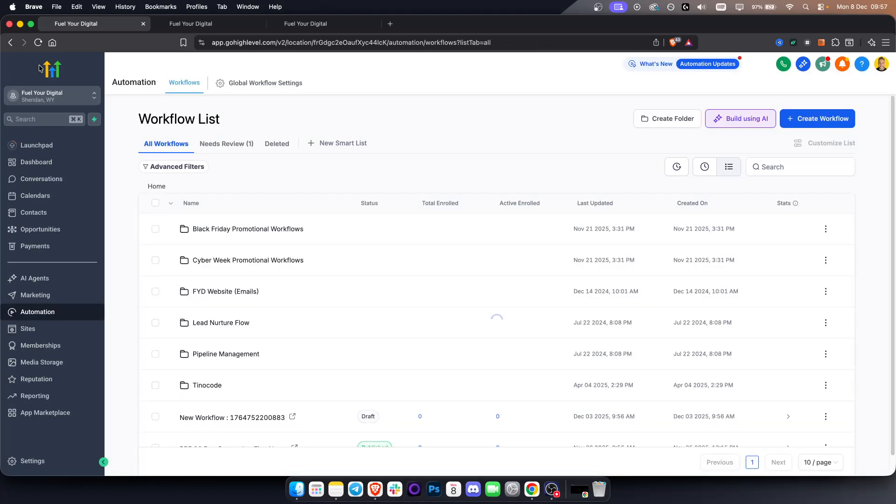